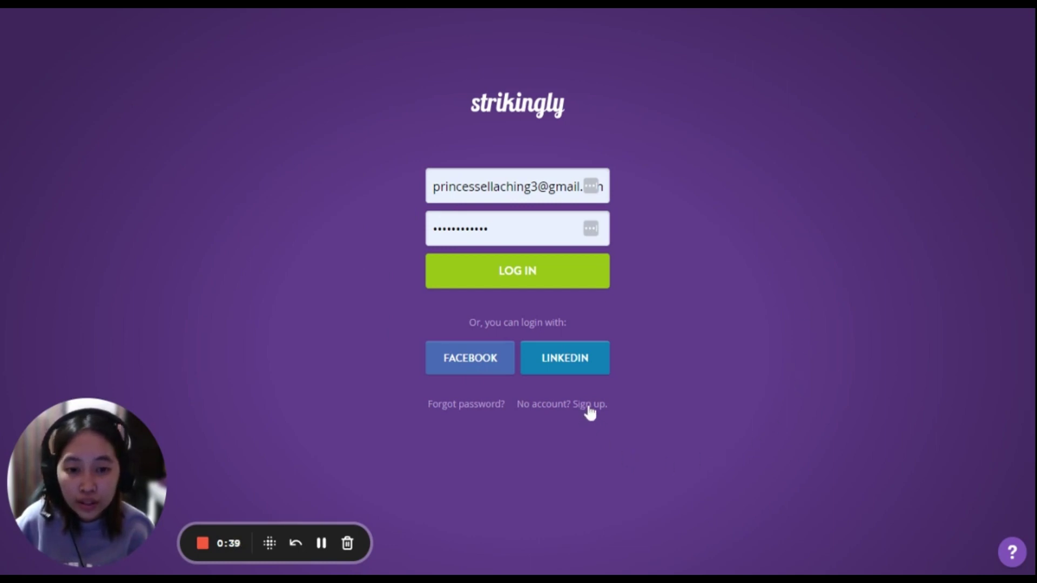
# Open the account sign-up form and view its registration fields and Facebook sign-up option
pyautogui.click(587, 410)
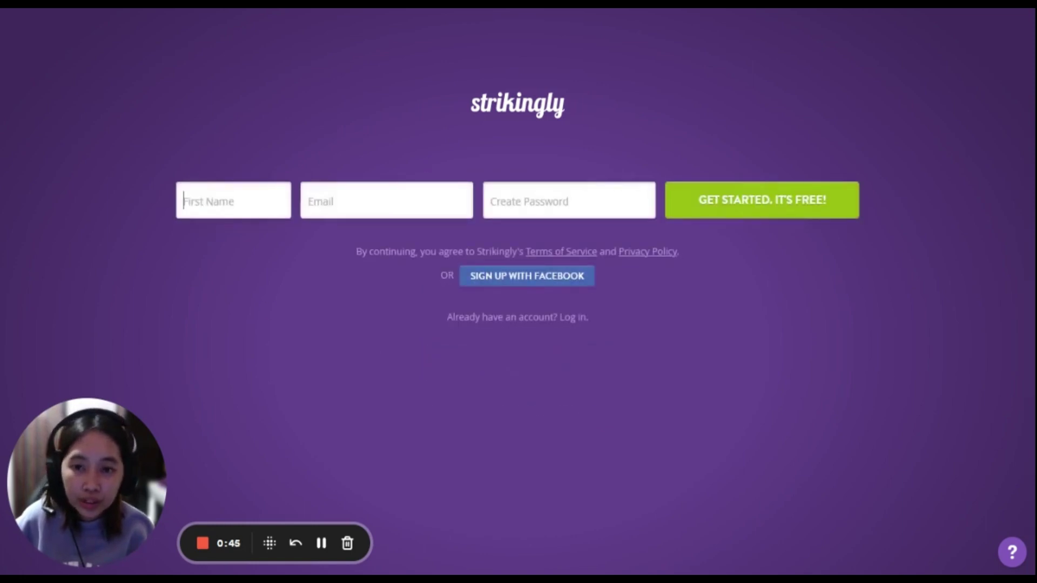
pyautogui.press('Tab')
pyautogui.click(708, 199)
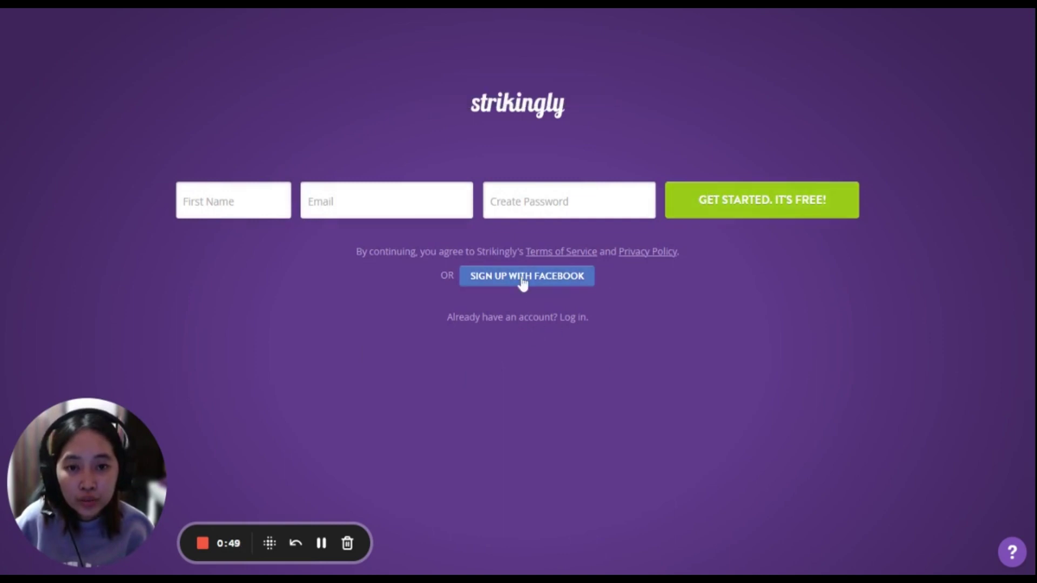
# Return to the login form and log in with the prefilled account credentials
pyautogui.click(518, 322)
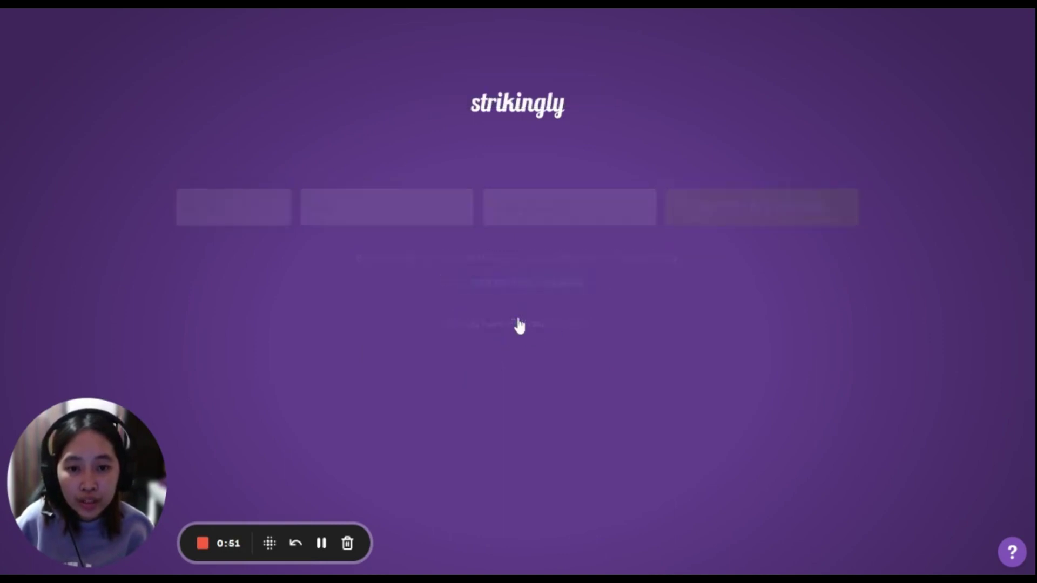
pyautogui.click(524, 280)
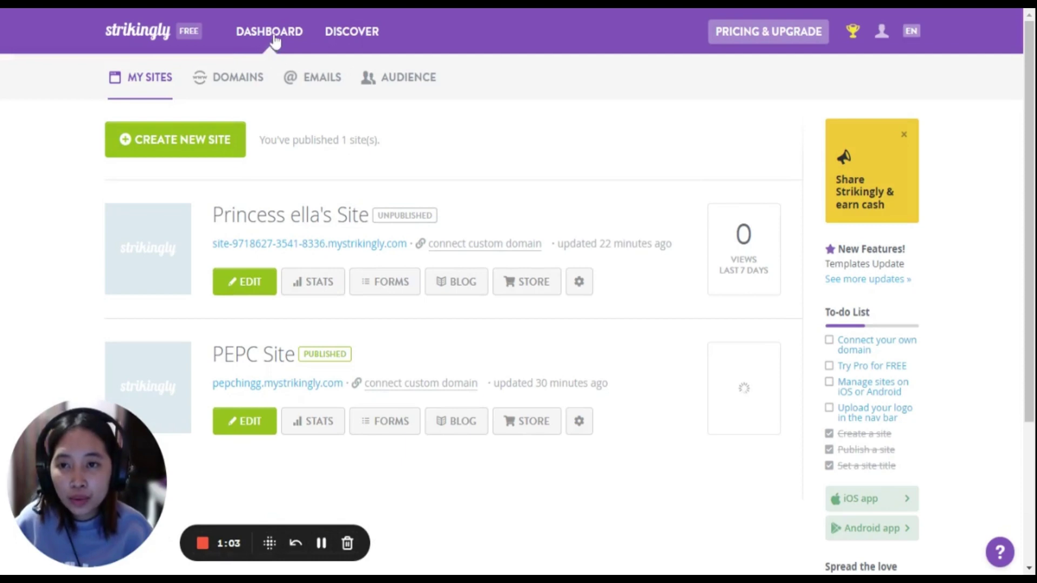
# Review the list of existing sites under My Sites on the dashboard
pyautogui.click(141, 96)
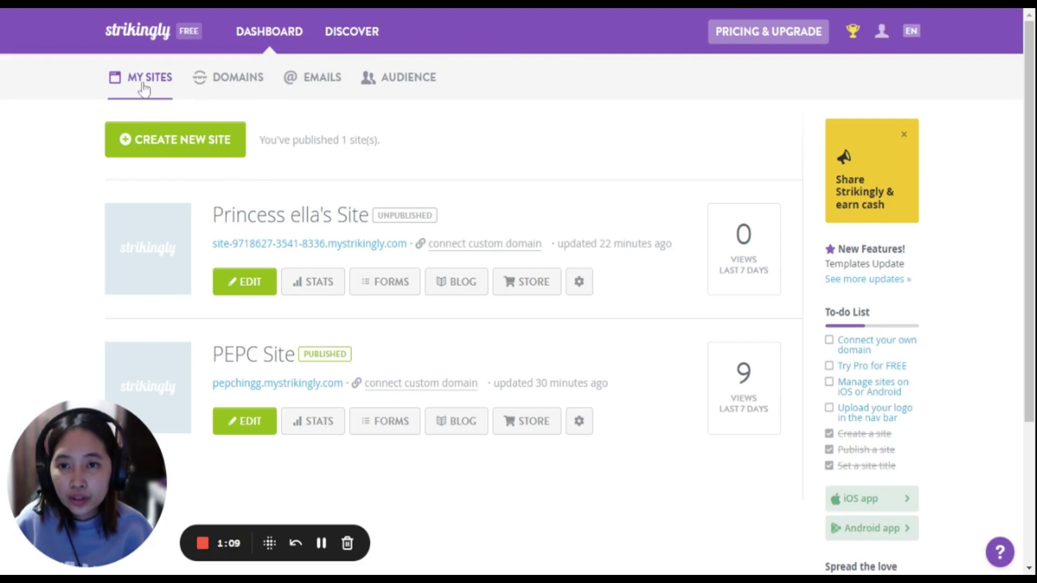
pyautogui.scroll(-1, 286, 252)
pyautogui.scroll(-3, 286, 252)
pyautogui.scroll(4, 294, 238)
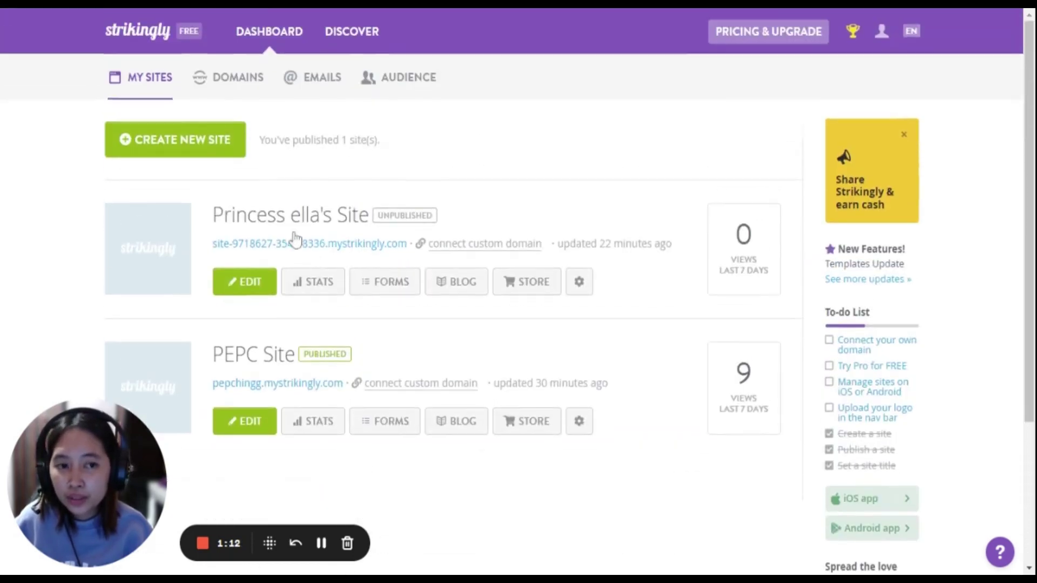
# Start creating a new site and browse the complete template gallery
pyautogui.click(181, 141)
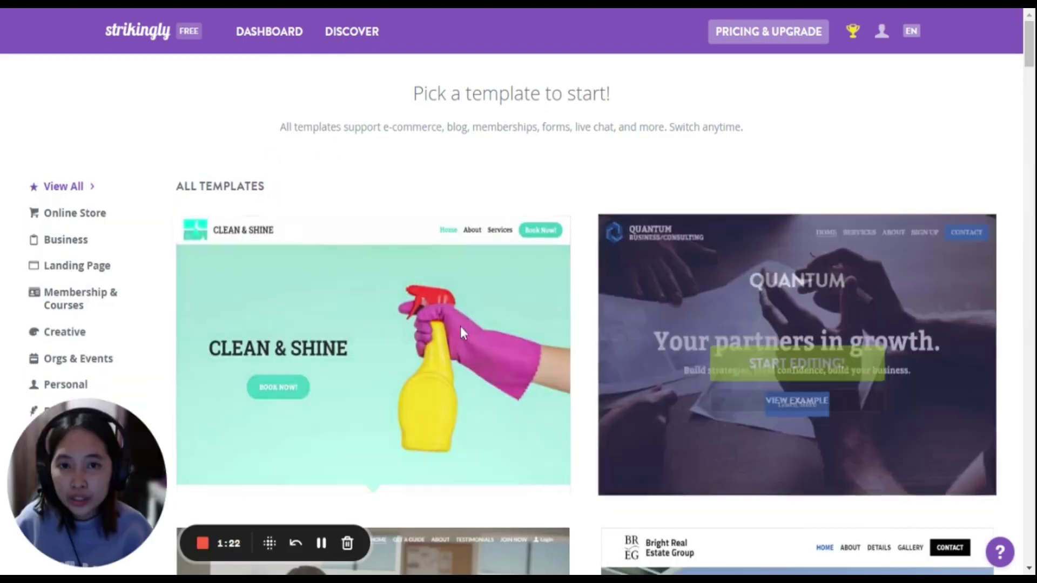
pyautogui.moveTo(276, 302)
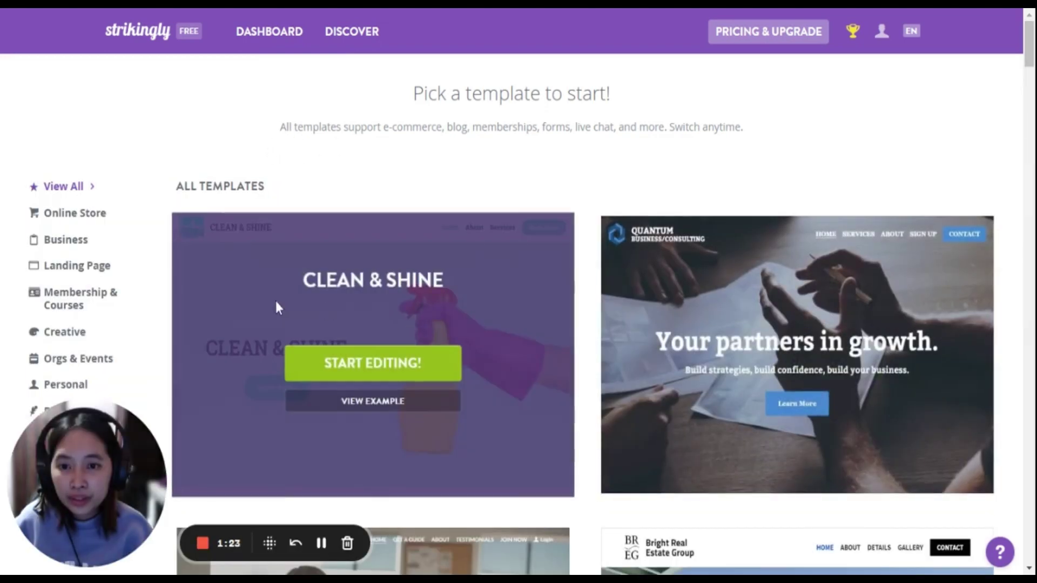
pyautogui.scroll(-15, 276, 306)
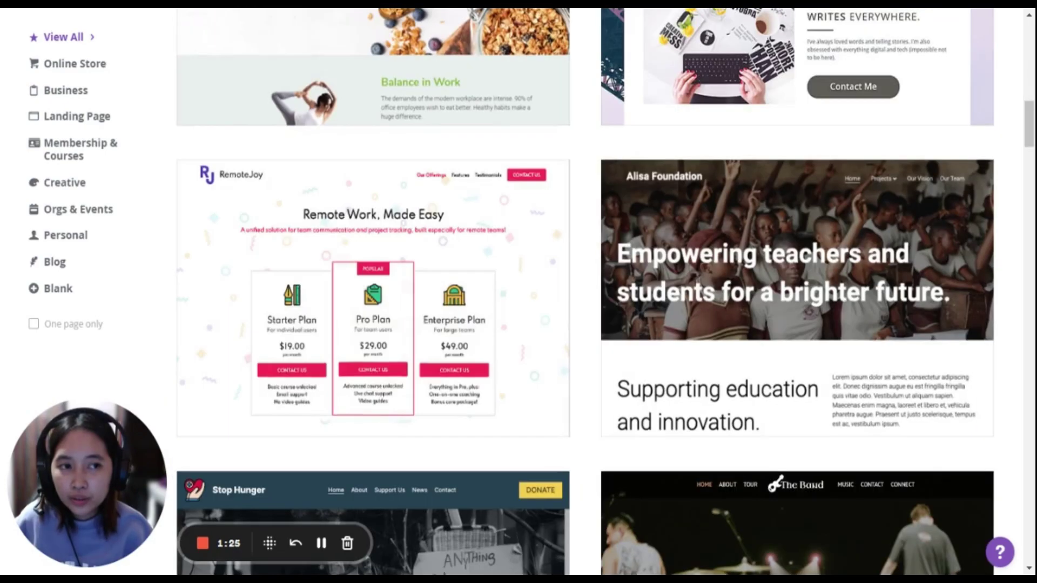
pyautogui.scroll(16, 373, 324)
pyautogui.scroll(-3, 372, 324)
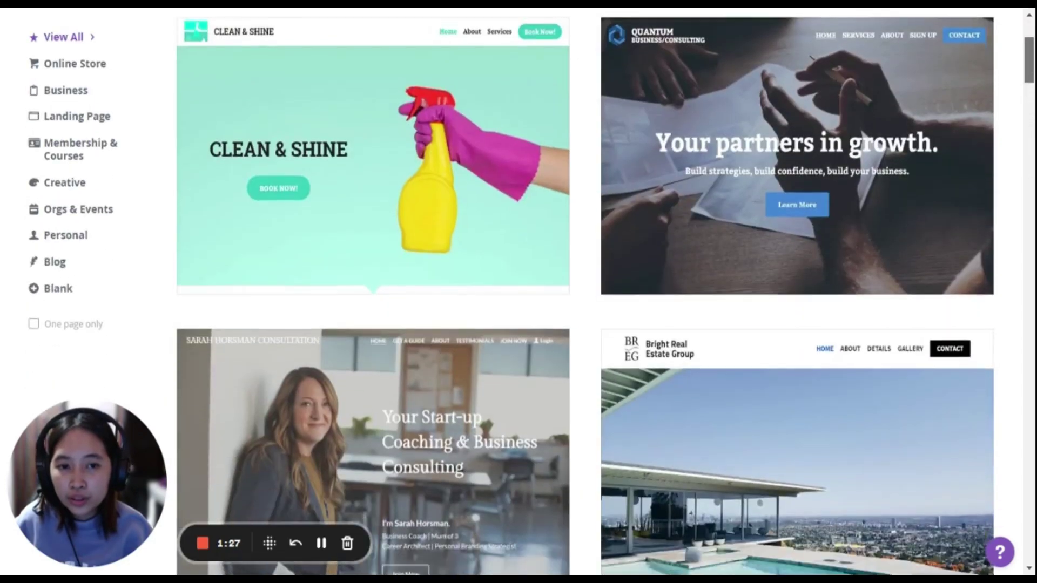
pyautogui.scroll(-20, 605, 292)
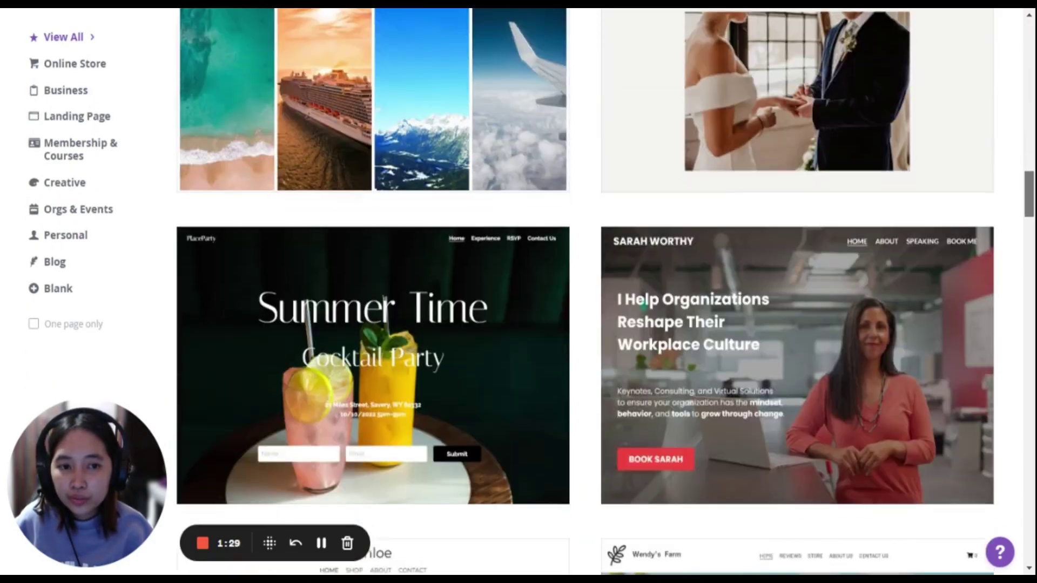
pyautogui.scroll(-10, 604, 291)
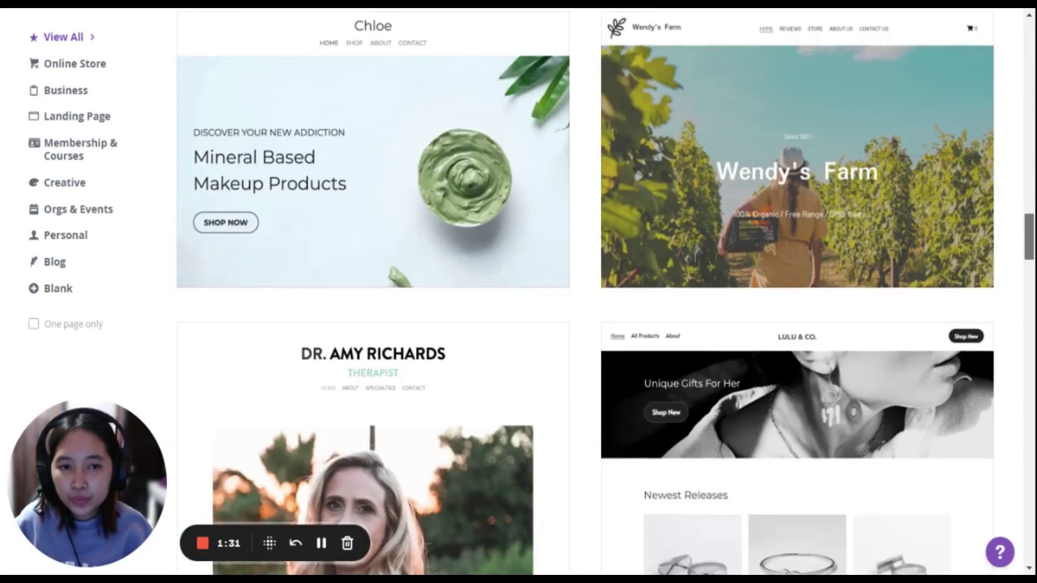
pyautogui.scroll(-3, 604, 291)
pyautogui.scroll(-12, 605, 291)
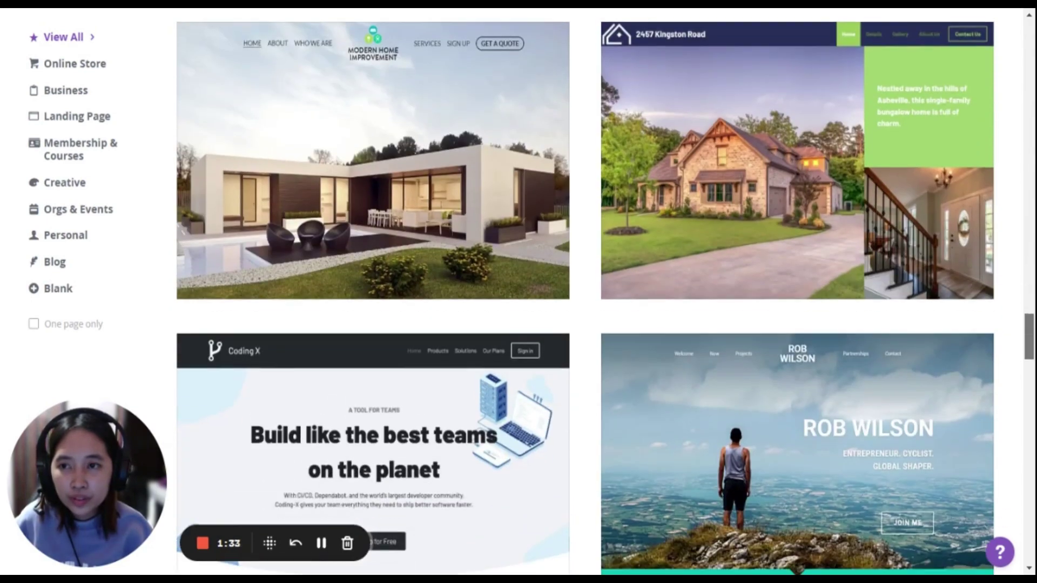
# Browse the templates in the Online Store, Business, Landing Page, and Membership & Courses categories
pyautogui.click(71, 66)
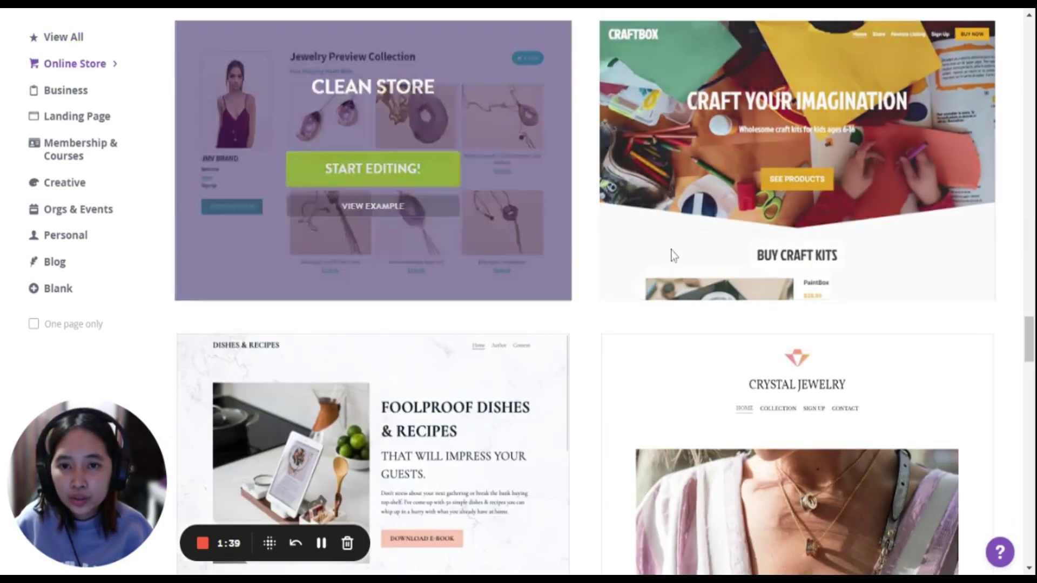
pyautogui.click(65, 91)
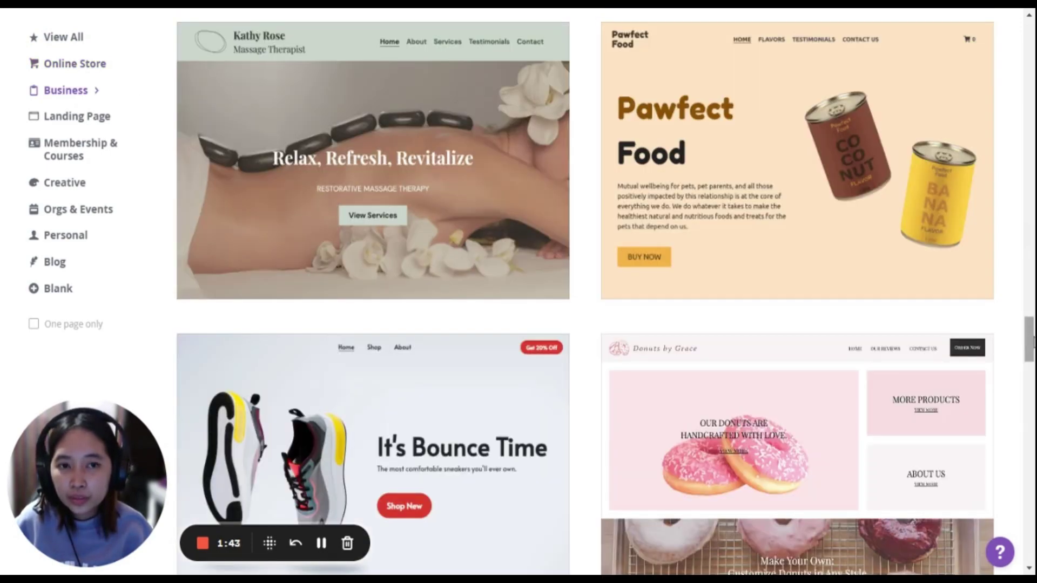
pyautogui.moveTo(1031, 340); pyautogui.dragTo(1028, 77)
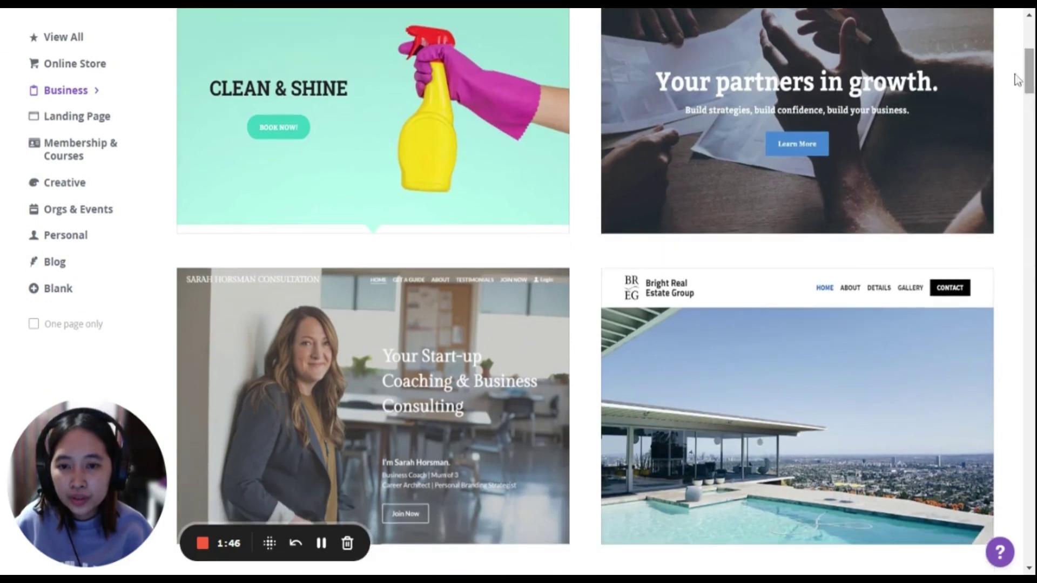
pyautogui.click(66, 122)
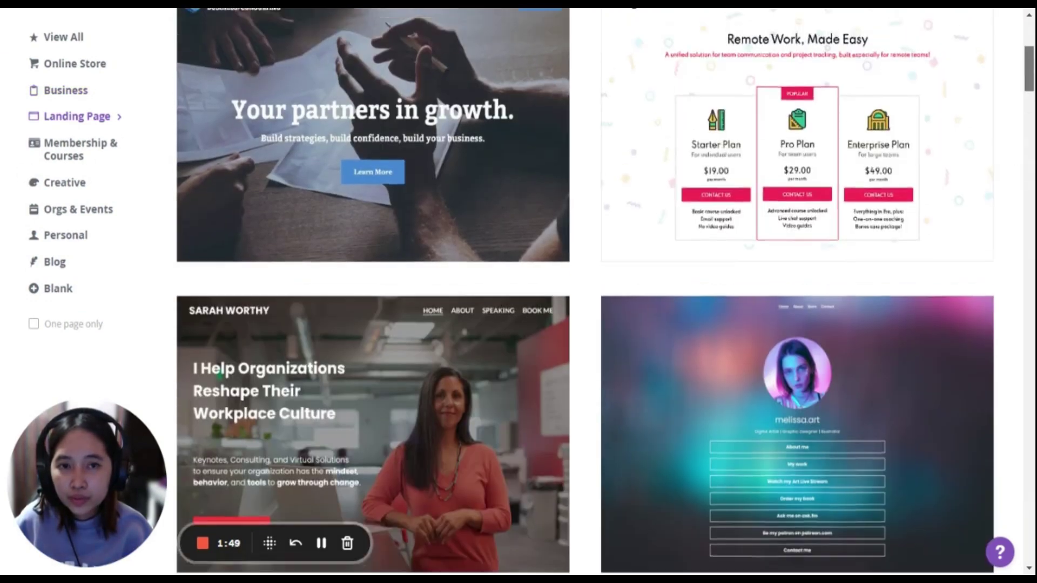
pyautogui.moveTo(1028, 92); pyautogui.dragTo(1028, 277)
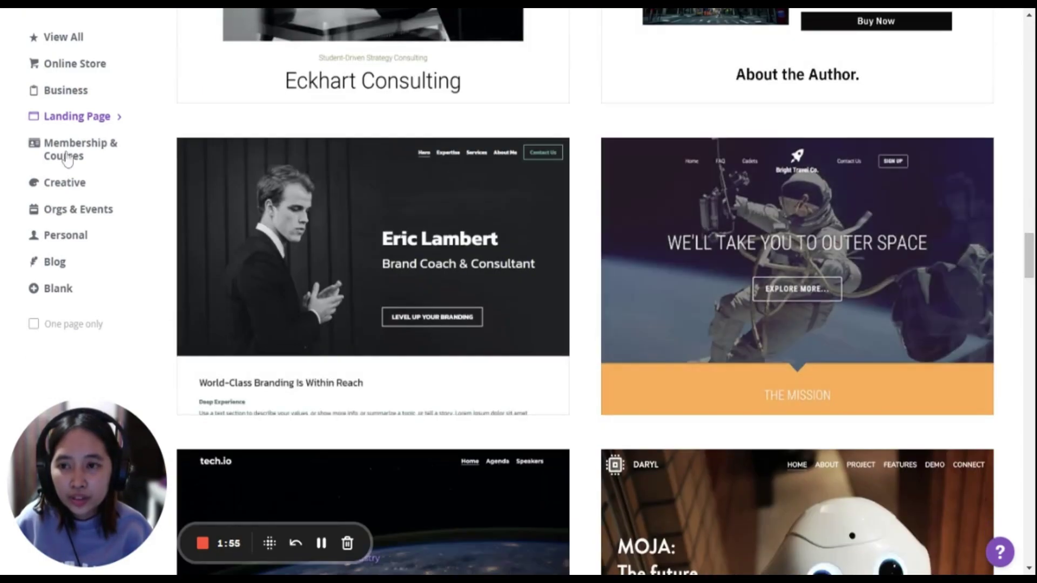
pyautogui.click(67, 157)
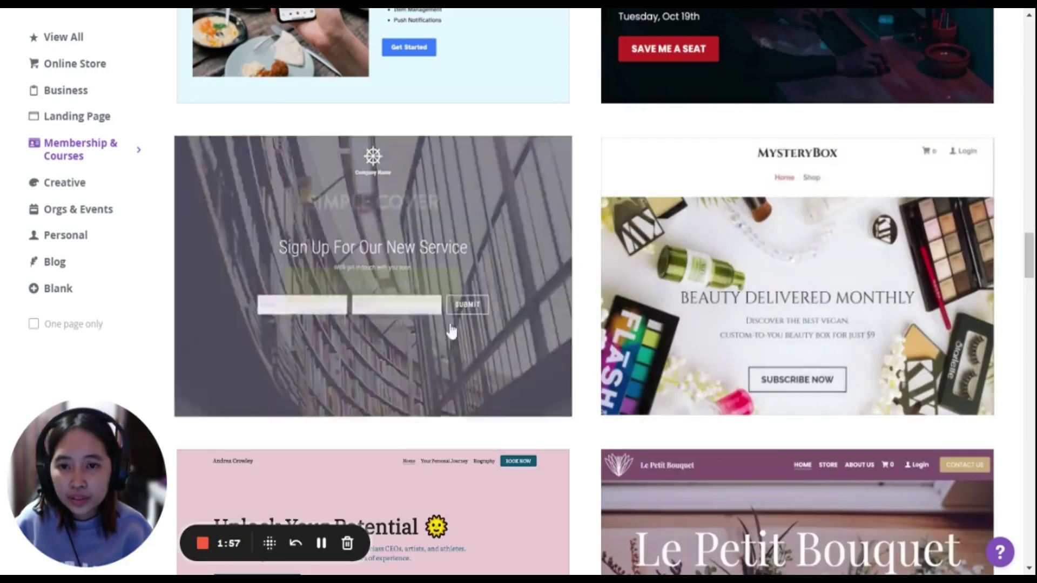
pyautogui.moveTo(1029, 255); pyautogui.dragTo(1029, 46)
# Filter the templates to the Personal category and look through its designs
pyautogui.click(64, 238)
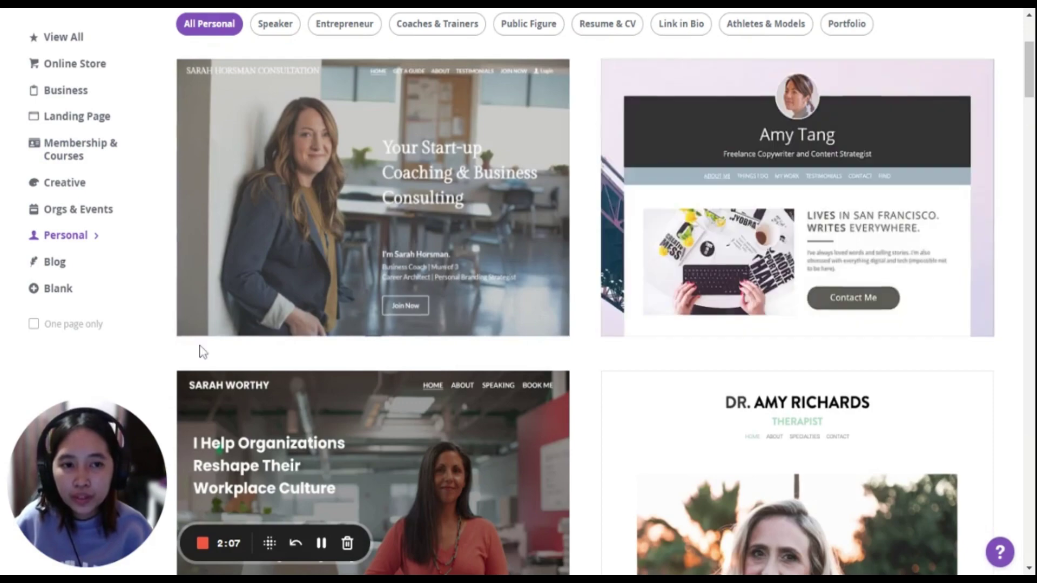
pyautogui.scroll(-8, 646, 347)
pyautogui.scroll(-5, 746, 292)
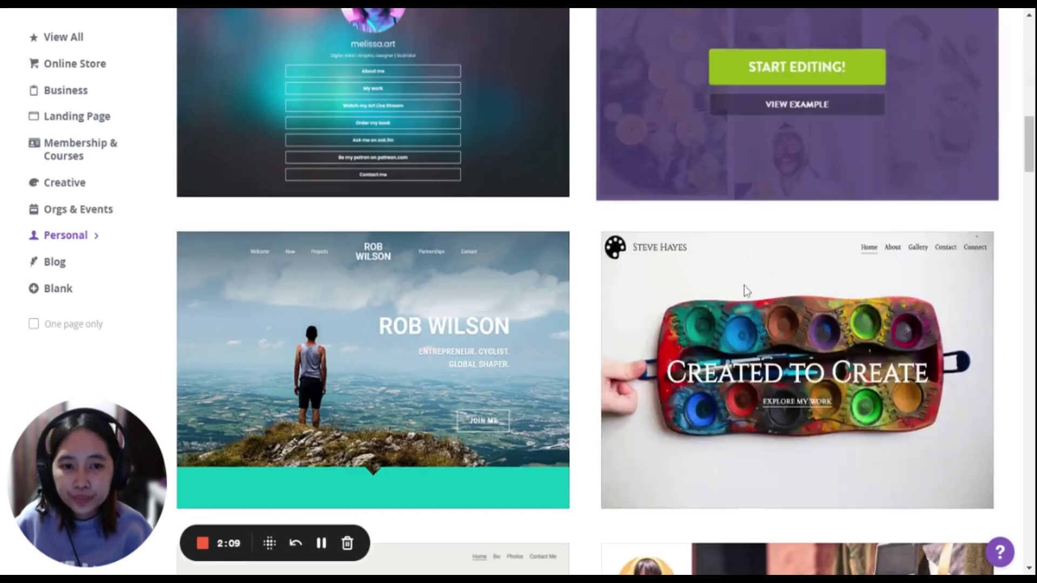
pyautogui.scroll(-8, 746, 291)
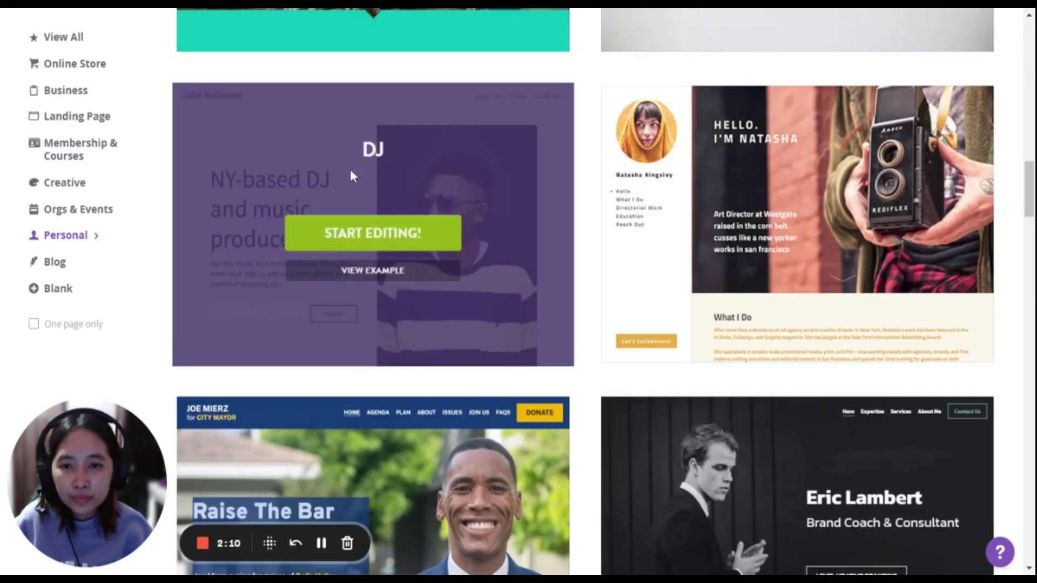
pyautogui.scroll(-15, 324, 259)
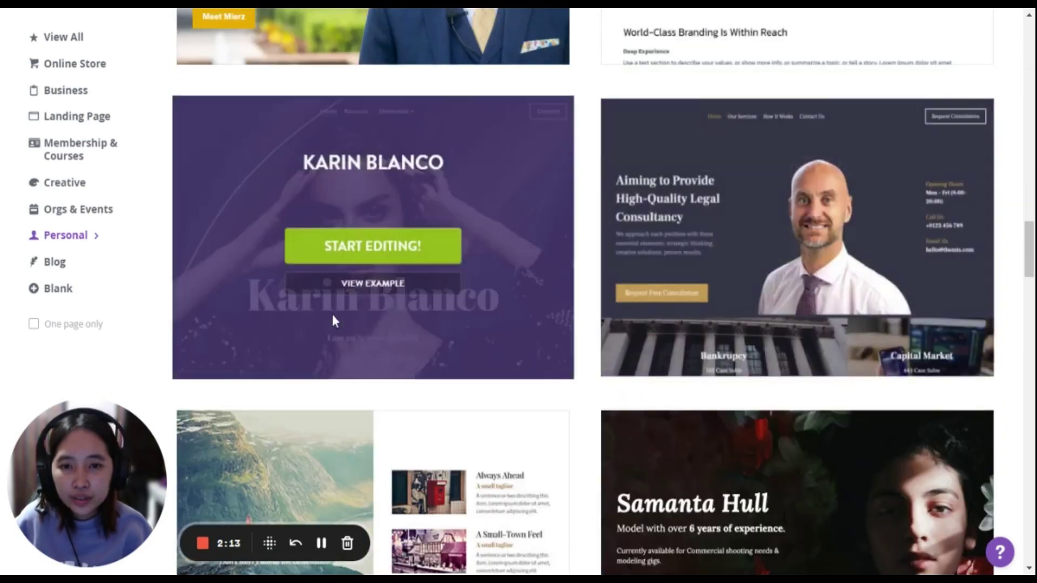
pyautogui.scroll(-20, 513, 293)
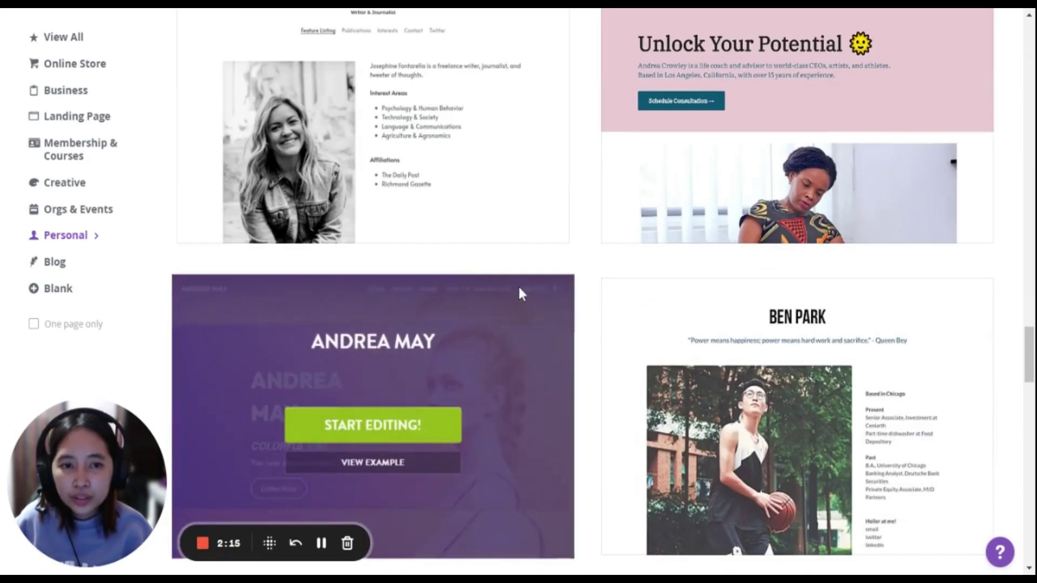
pyautogui.scroll(-9, 519, 293)
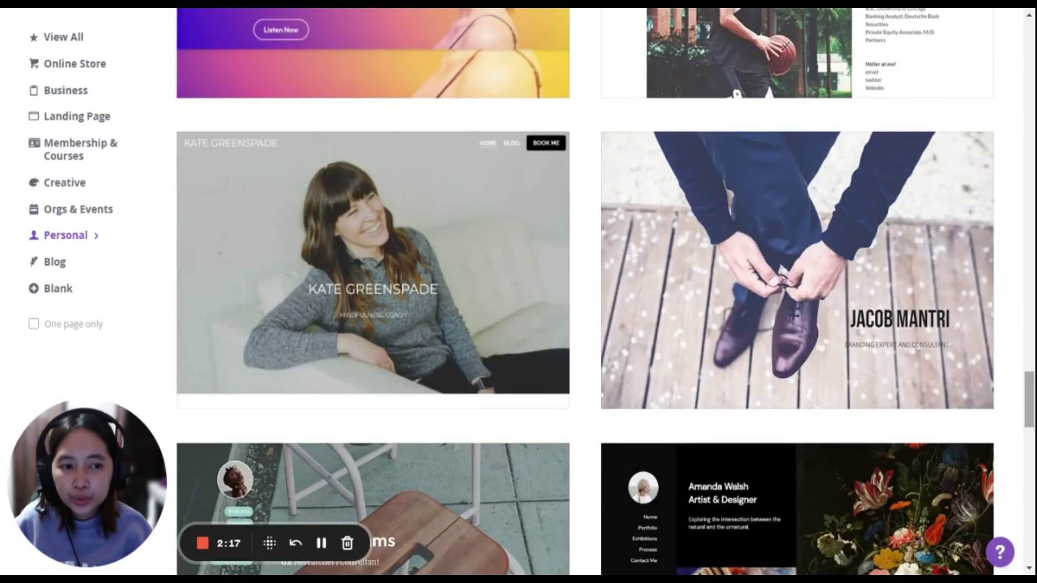
# Choose the Melissa Bio template and start editing a new site with it
pyautogui.moveTo(1029, 399); pyautogui.dragTo(1029, 133)
pyautogui.moveTo(214, 243)
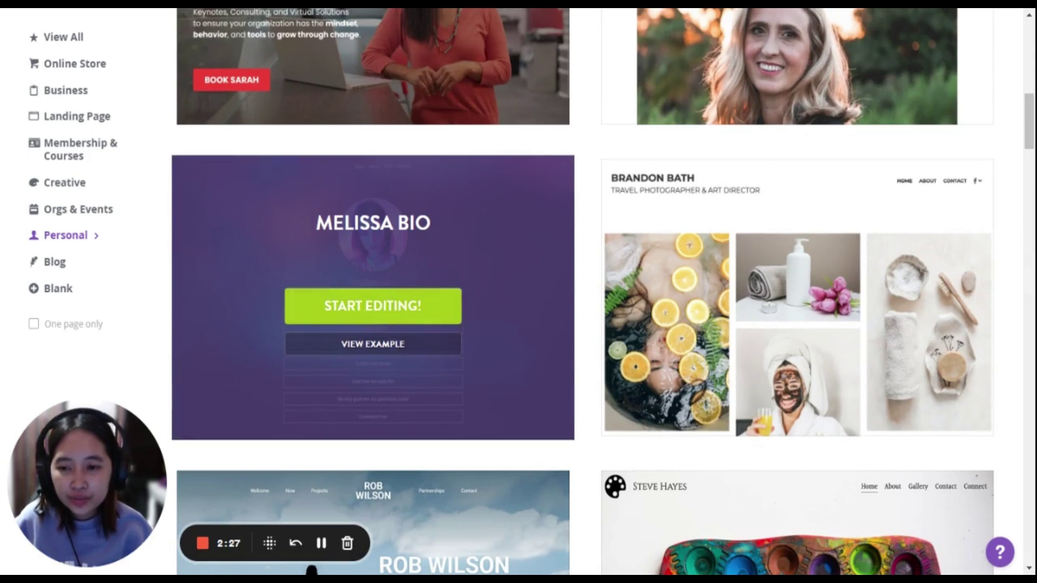
pyautogui.click(372, 305)
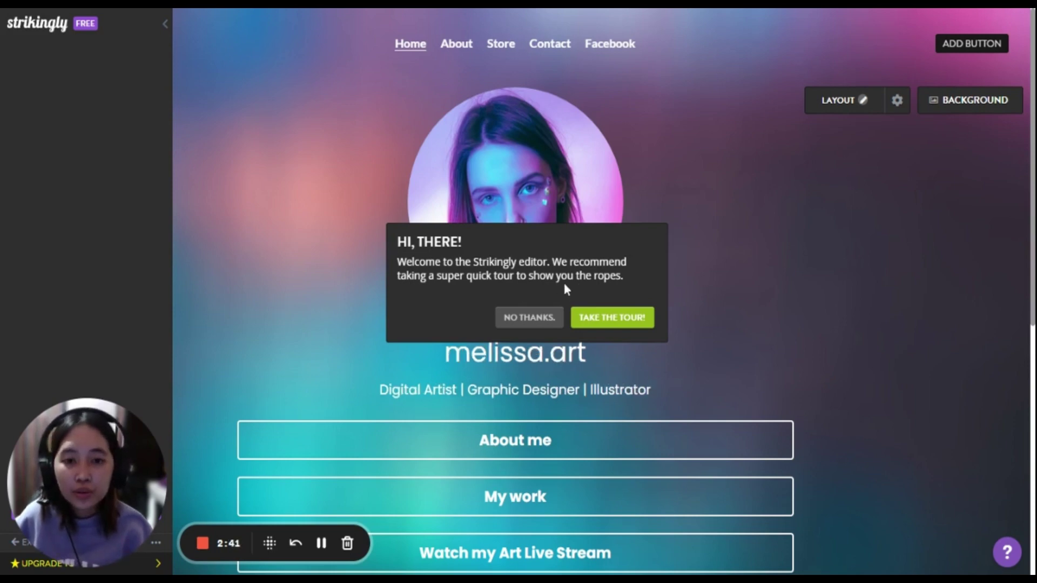
# Take the editor's introductory tour through site sections, adding sections, customizing, publishing and site content, and finish it
pyautogui.click(625, 324)
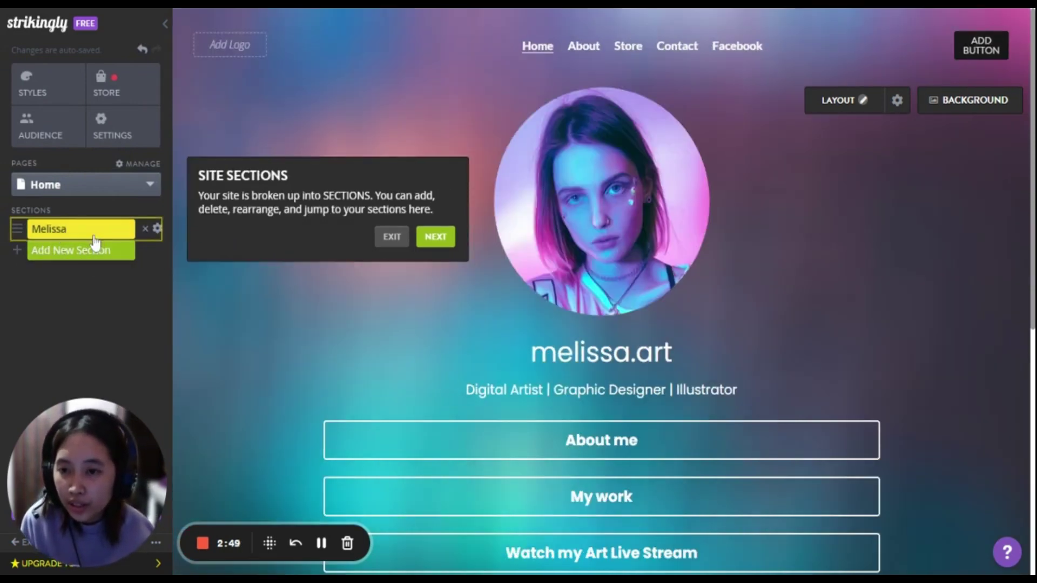
pyautogui.click(48, 253)
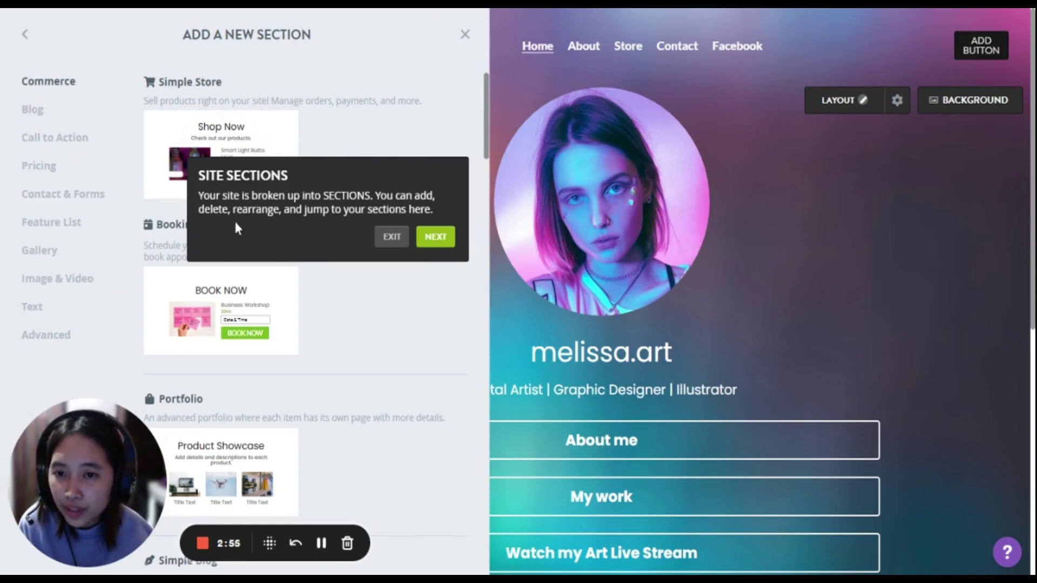
pyautogui.click(427, 244)
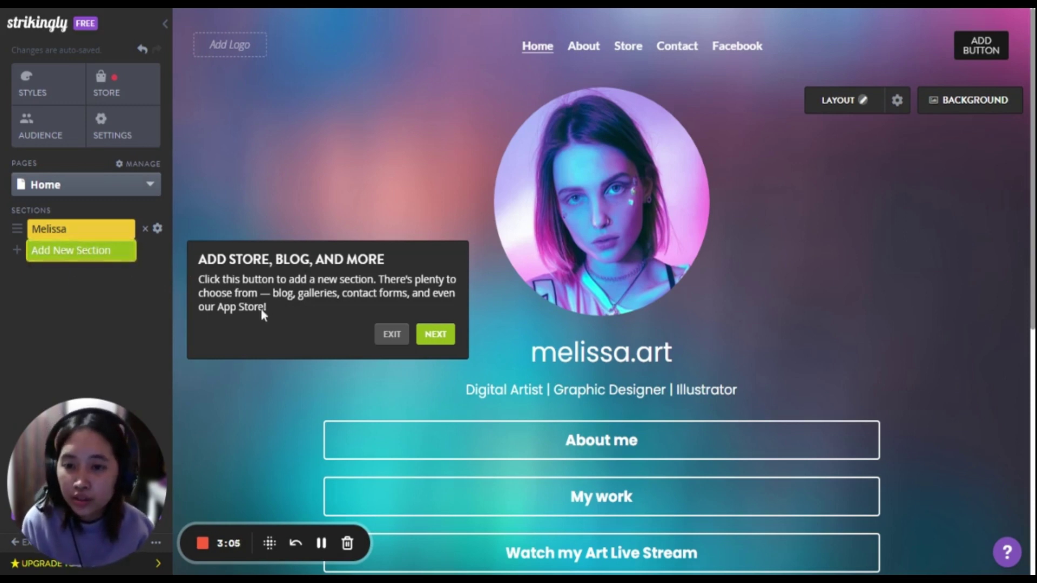
pyautogui.click(435, 333)
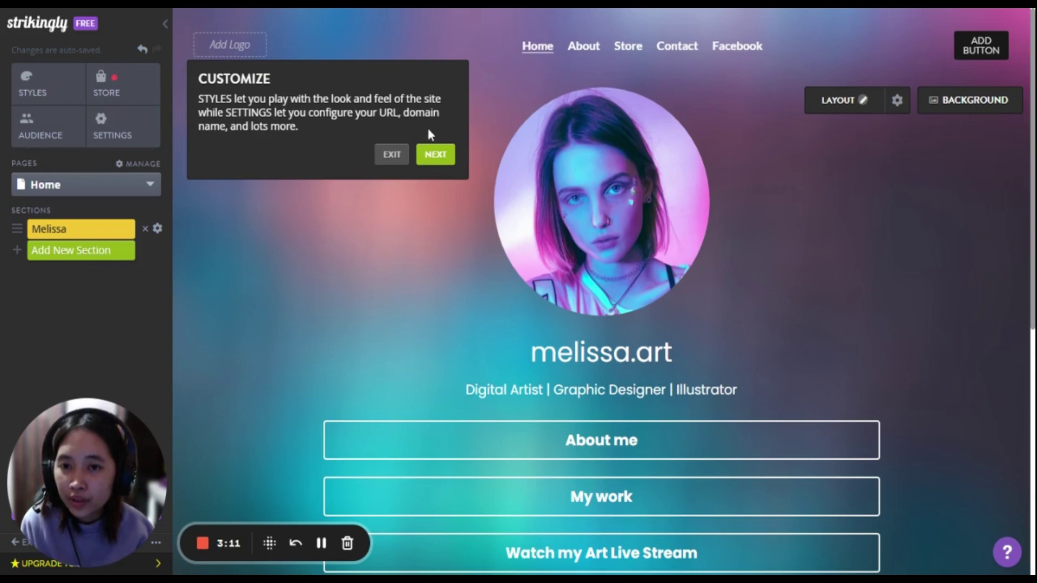
pyautogui.click(435, 156)
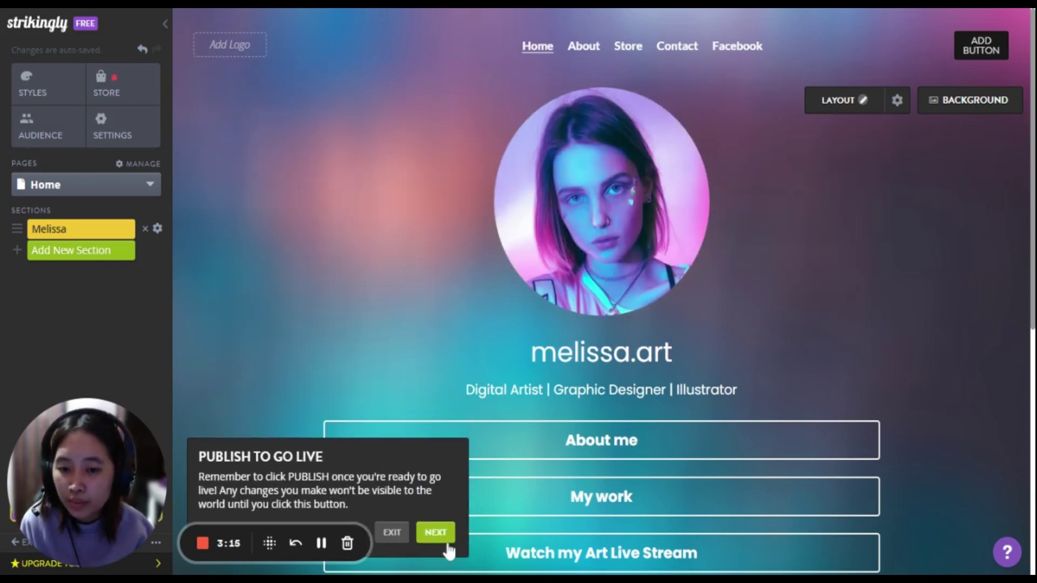
pyautogui.click(436, 532)
pyautogui.click(941, 517)
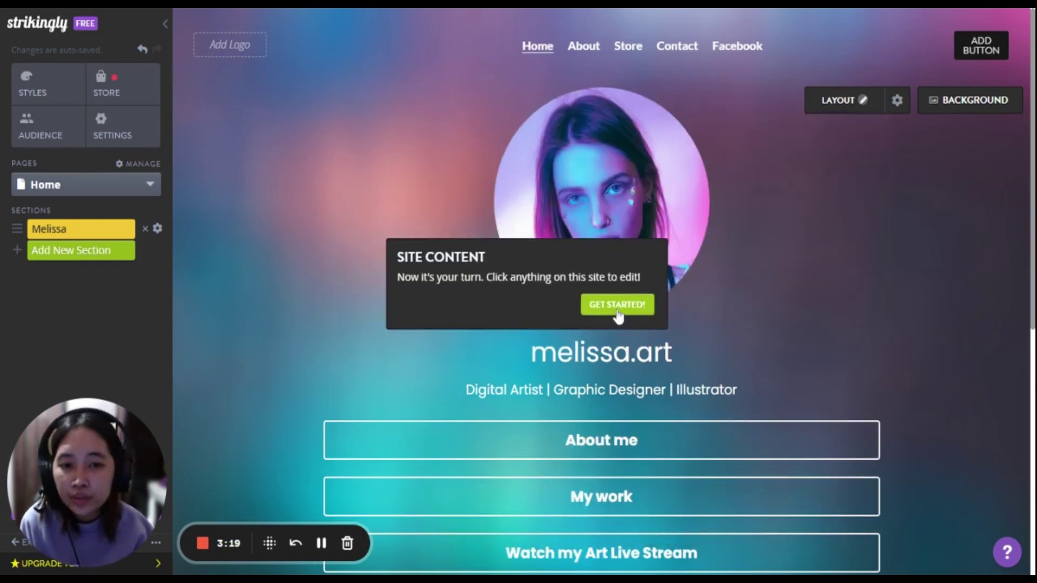
pyautogui.click(621, 319)
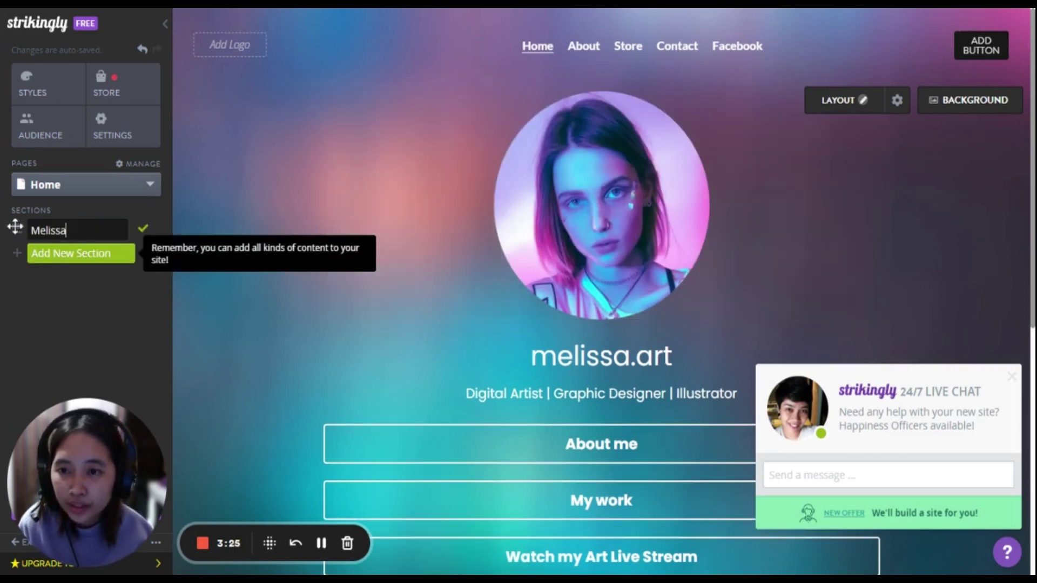
# Browse the available section types and add a Gallery section with image titles to the Home page
pyautogui.click(70, 260)
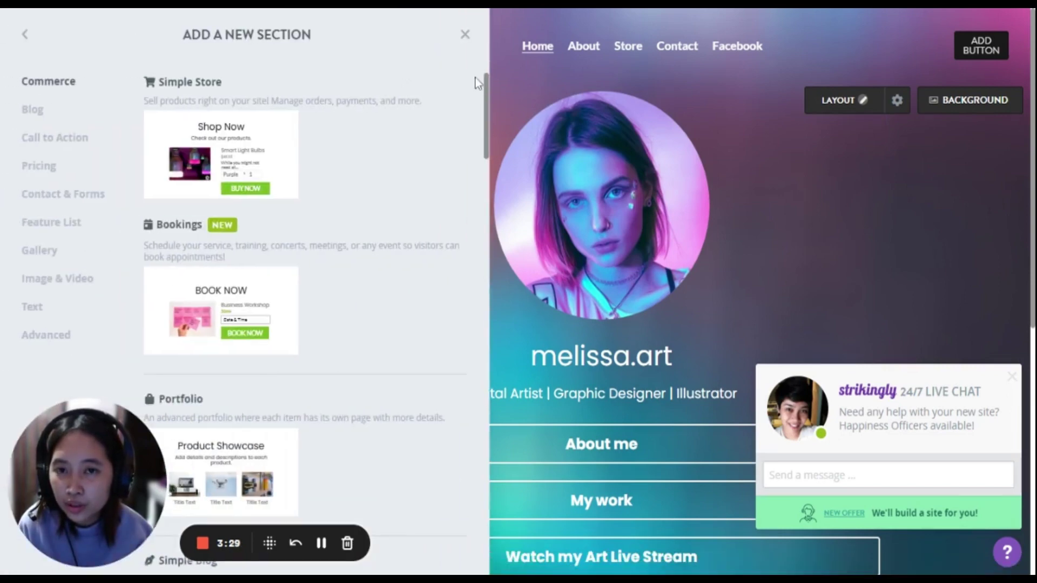
pyautogui.click(489, 85)
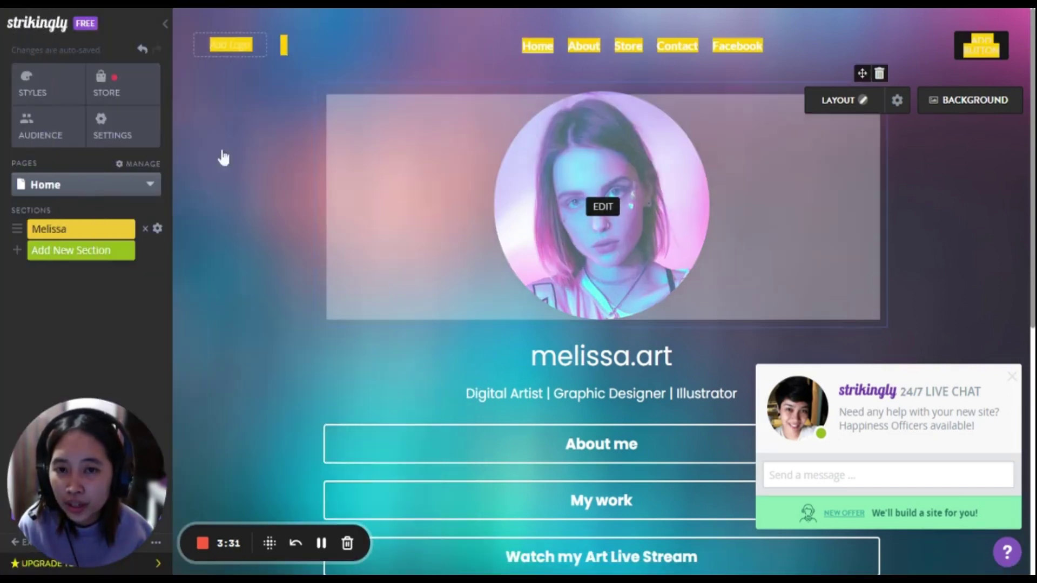
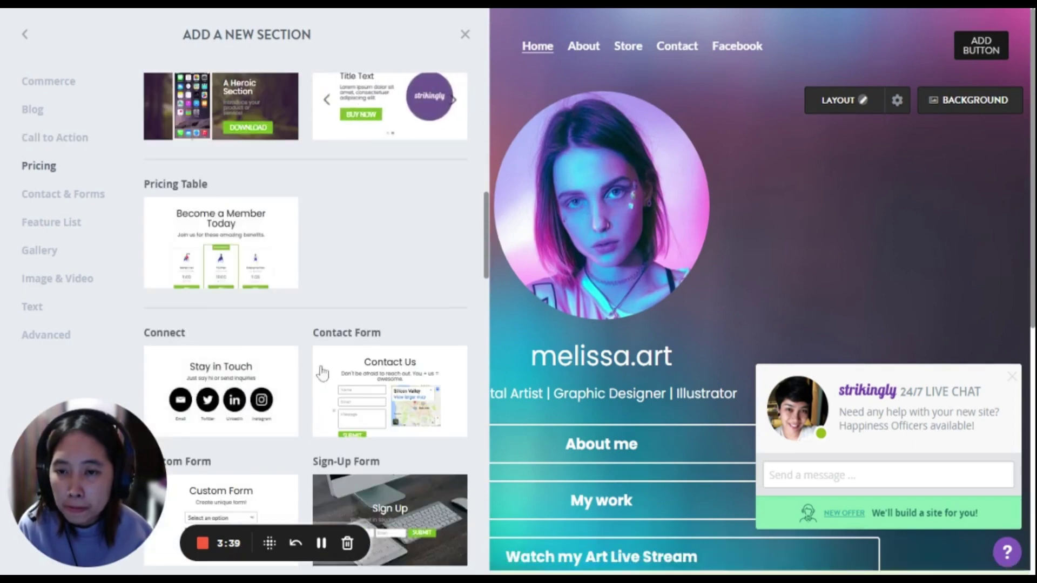
pyautogui.scroll(-3, 351, 313)
pyautogui.scroll(3, 307, 319)
pyautogui.scroll(5, 282, 296)
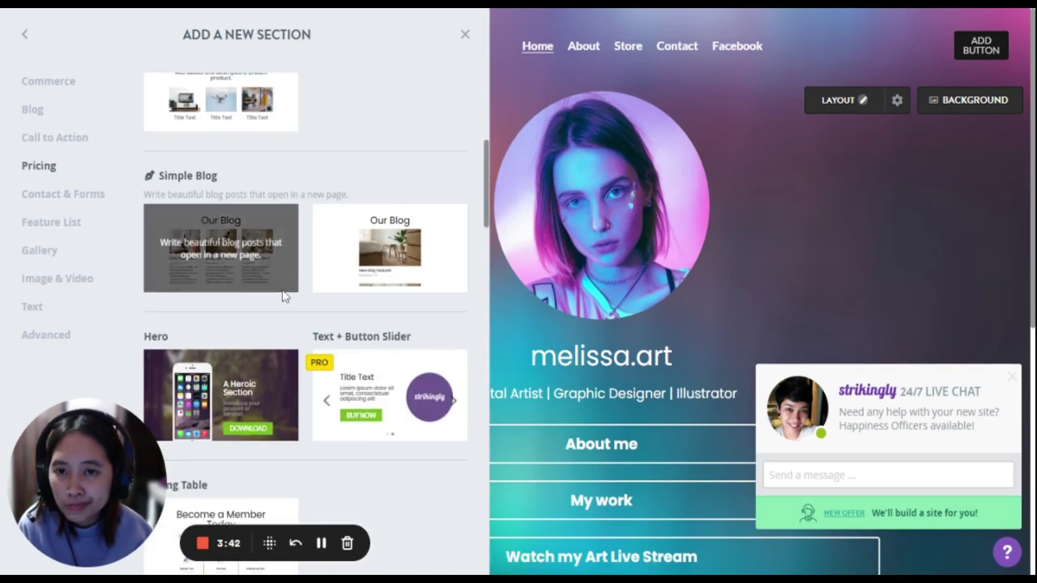
pyautogui.scroll(2, 226, 162)
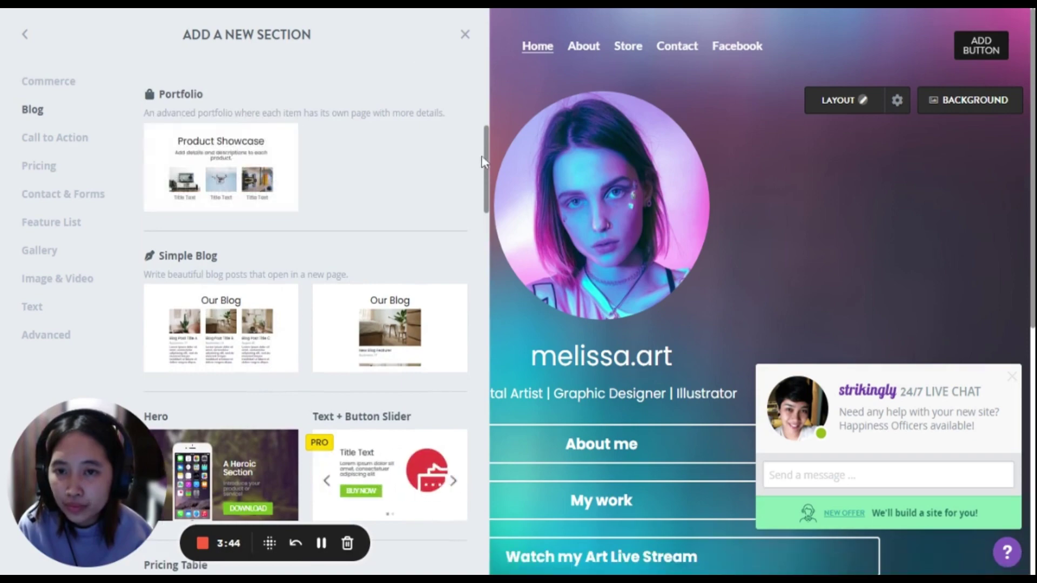
pyautogui.moveTo(484, 162); pyautogui.dragTo(481, 301)
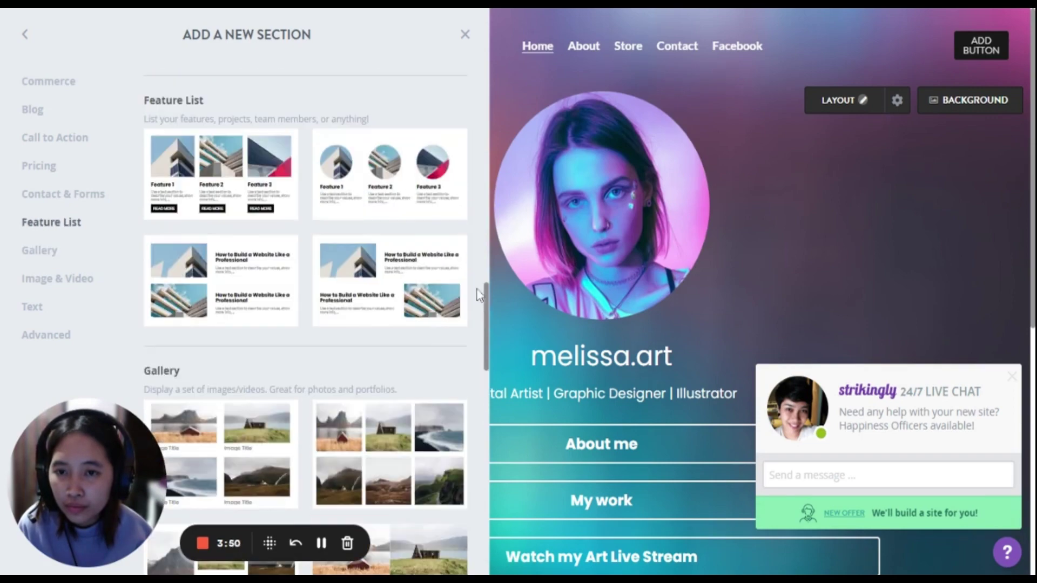
pyautogui.scroll(-2, 403, 308)
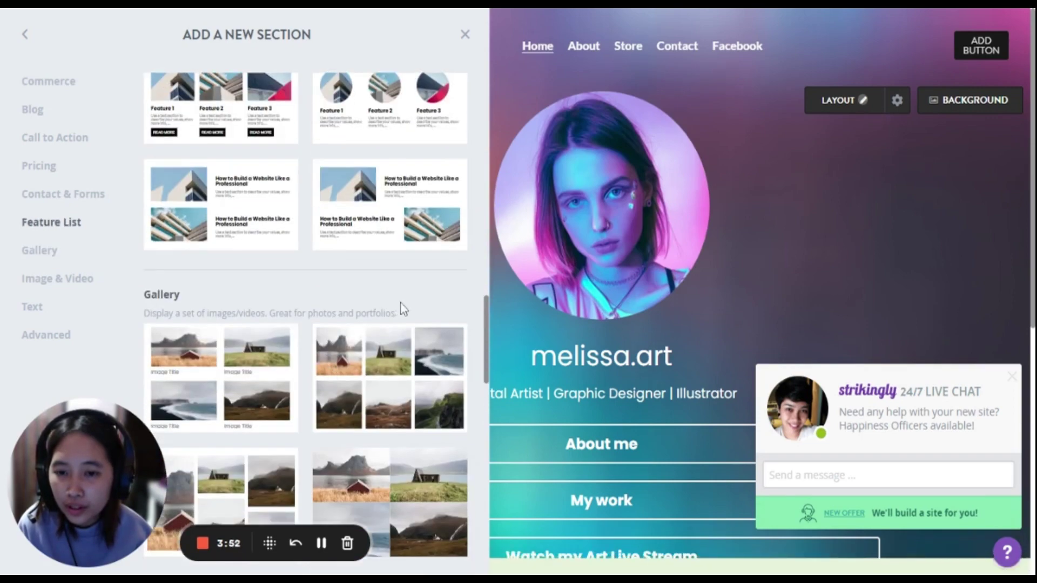
pyautogui.click(247, 363)
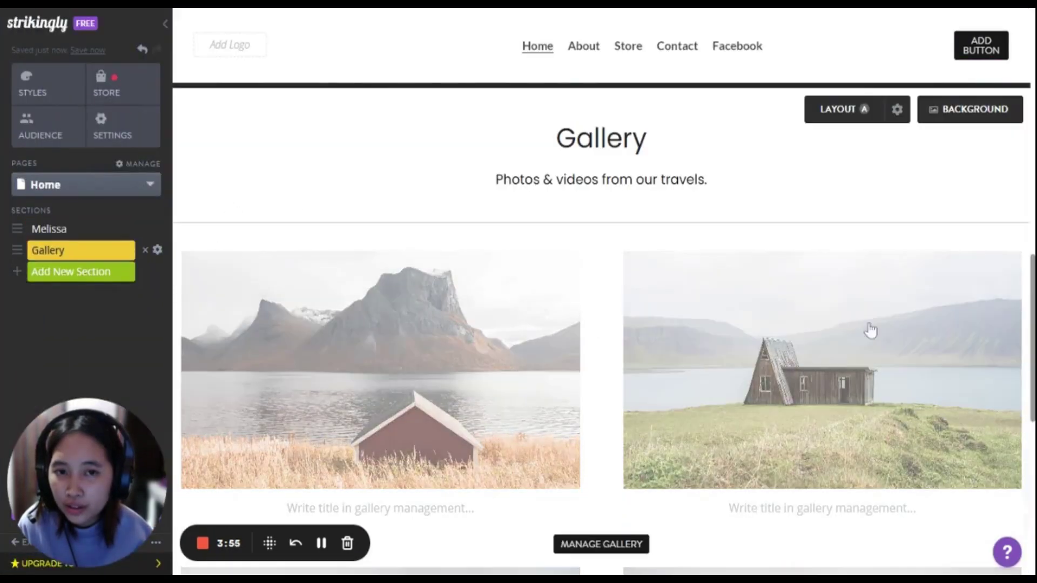
# Look over the Home page with its new Gallery section, view the About page and return to Home
pyautogui.scroll(3, 601, 324)
pyautogui.scroll(10, 601, 324)
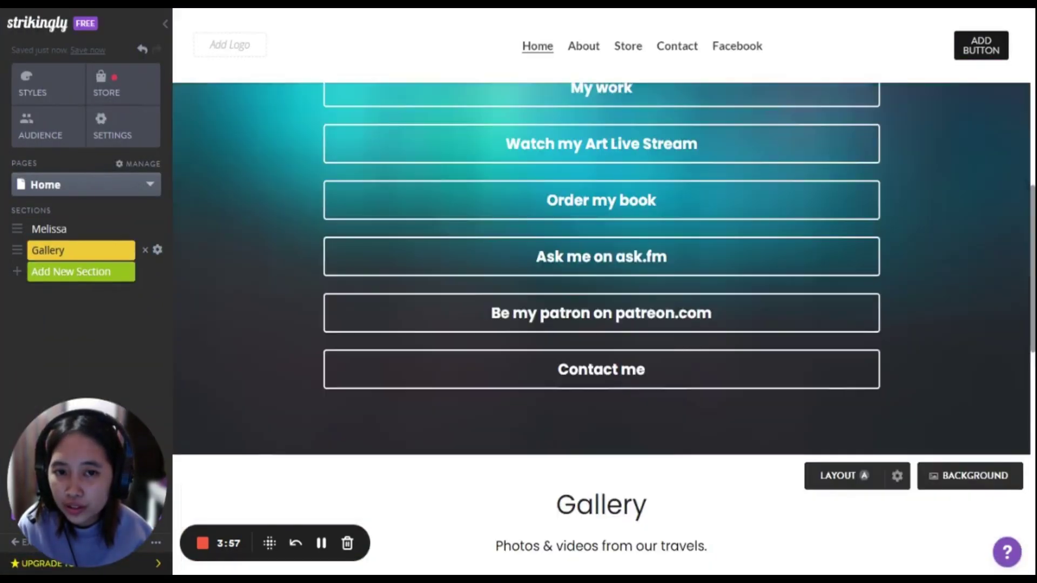
pyautogui.scroll(-15, 601, 324)
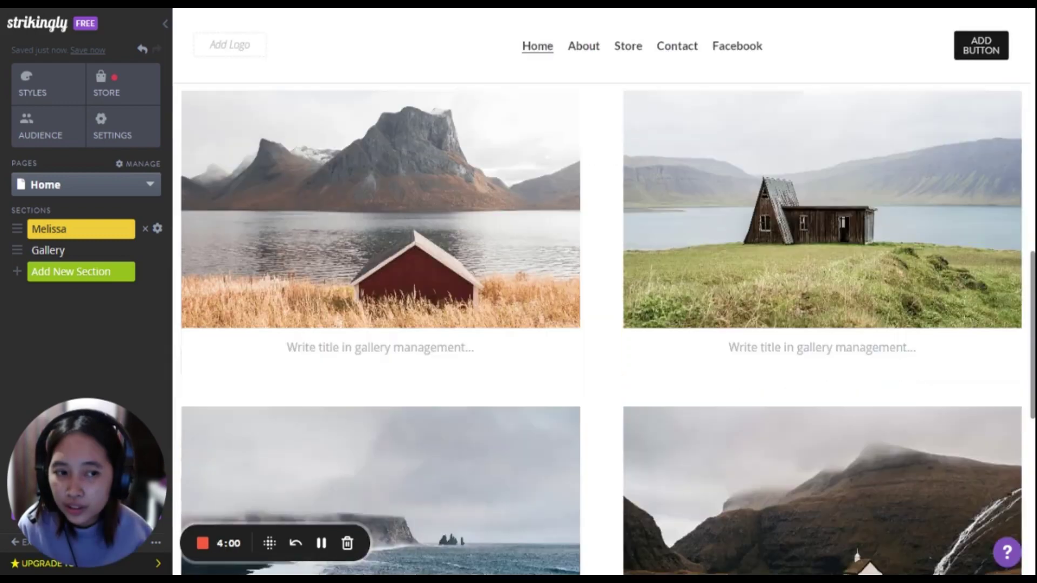
pyautogui.scroll(10, 601, 324)
pyautogui.scroll(10, 601, 324)
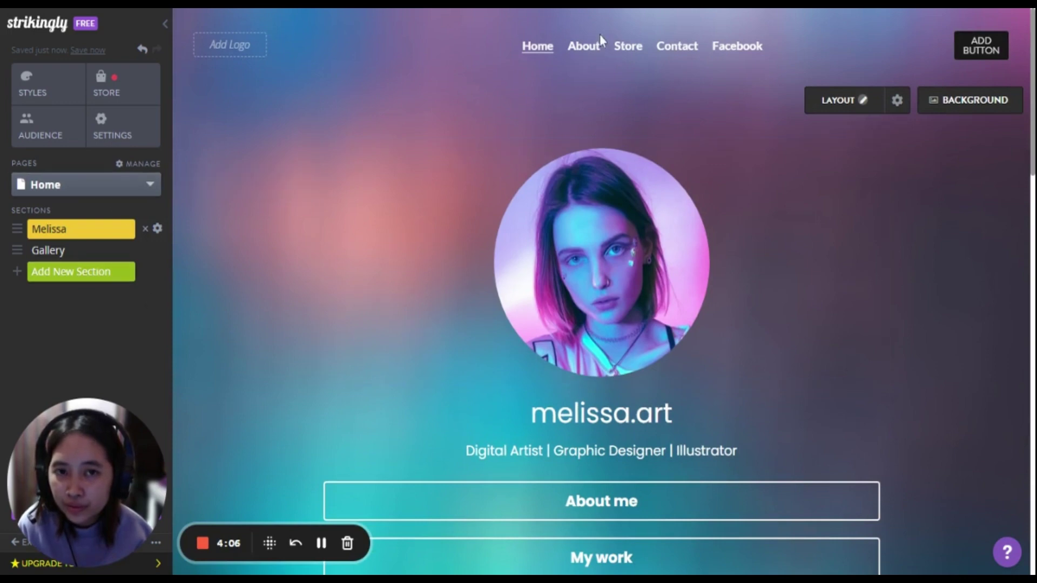
pyautogui.click(586, 48)
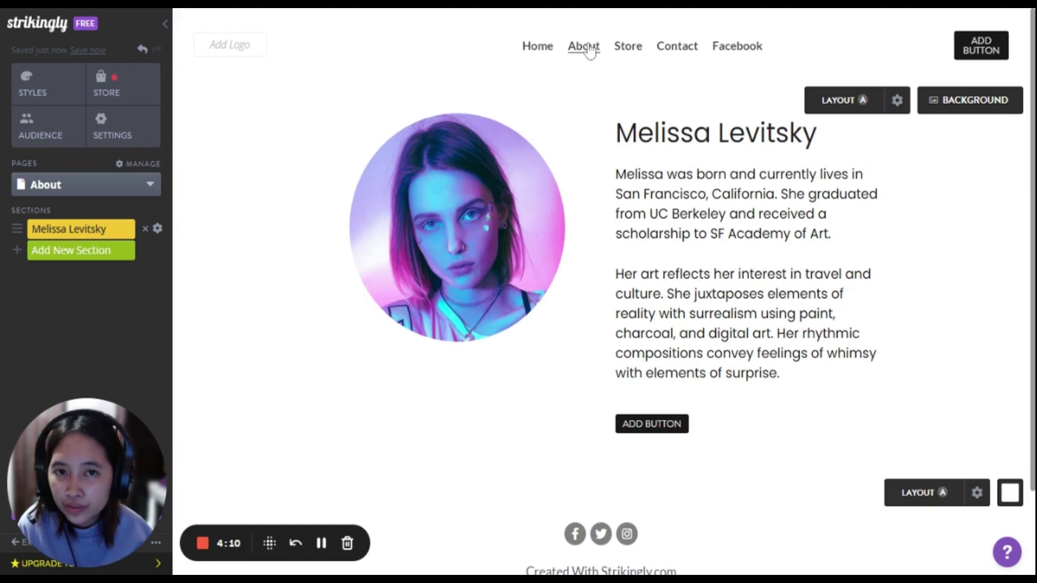
pyautogui.click(162, 186)
pyautogui.click(153, 187)
pyautogui.click(547, 47)
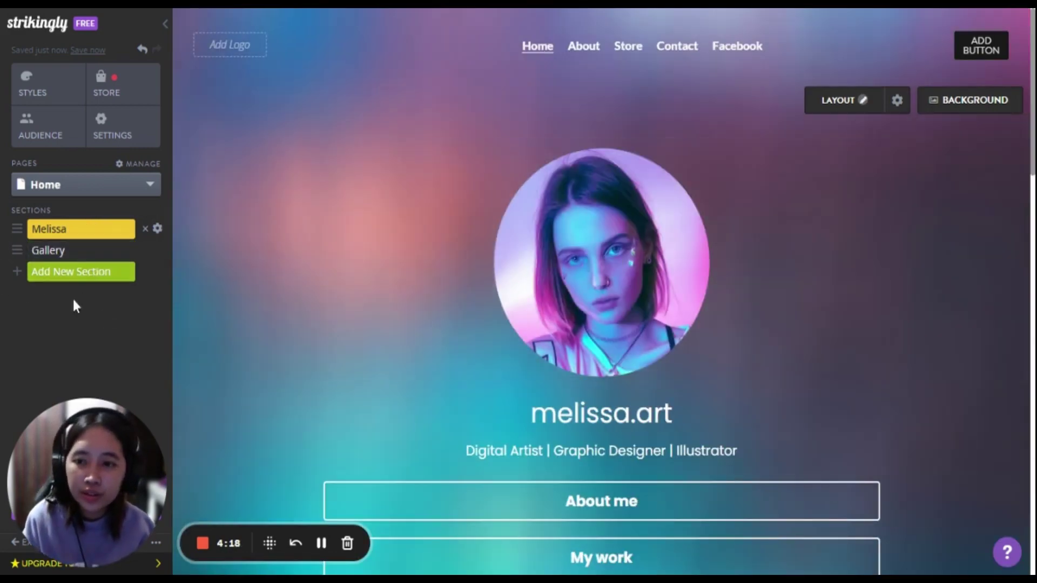
# Delete the Gallery section from the Home page
pyautogui.scroll(-9, 448, 411)
pyautogui.scroll(-10, 498, 411)
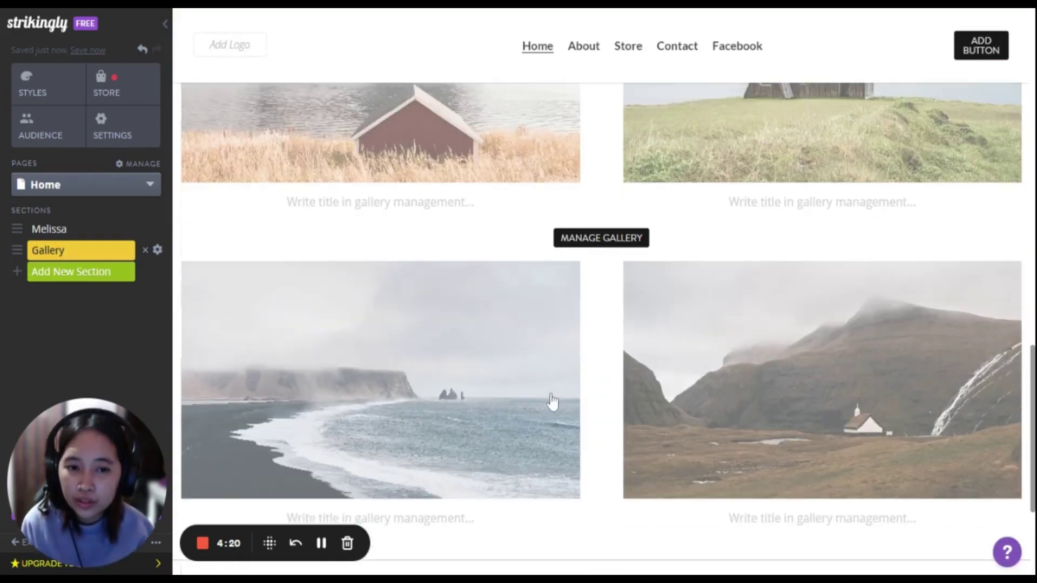
pyautogui.scroll(4, 206, 338)
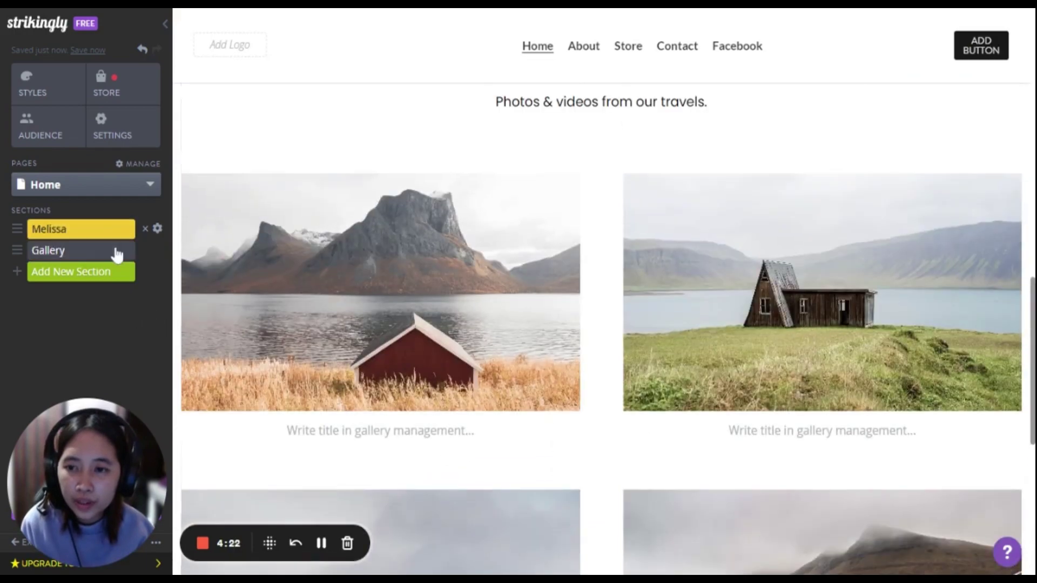
pyautogui.click(117, 254)
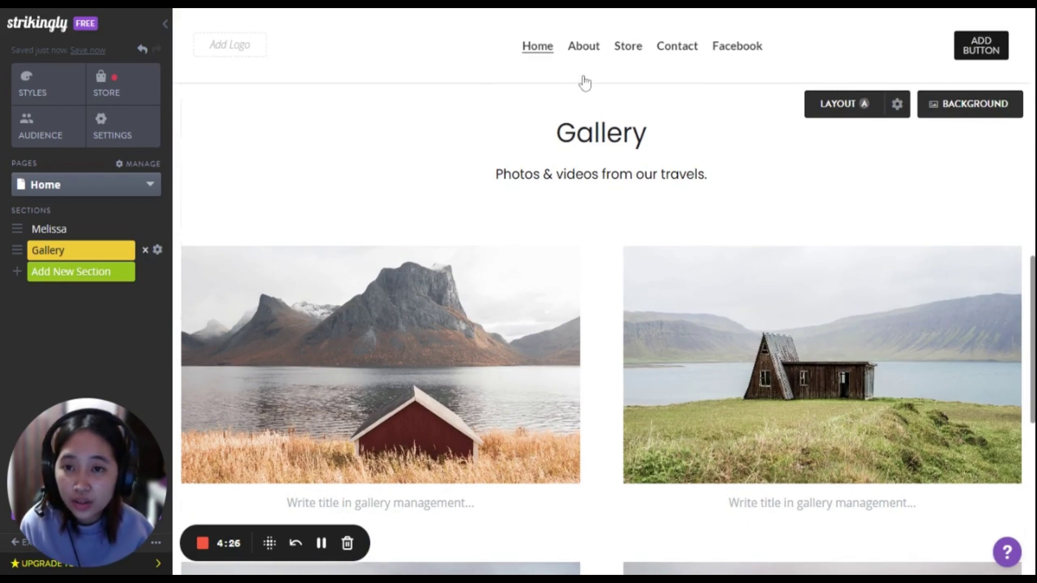
pyautogui.click(584, 48)
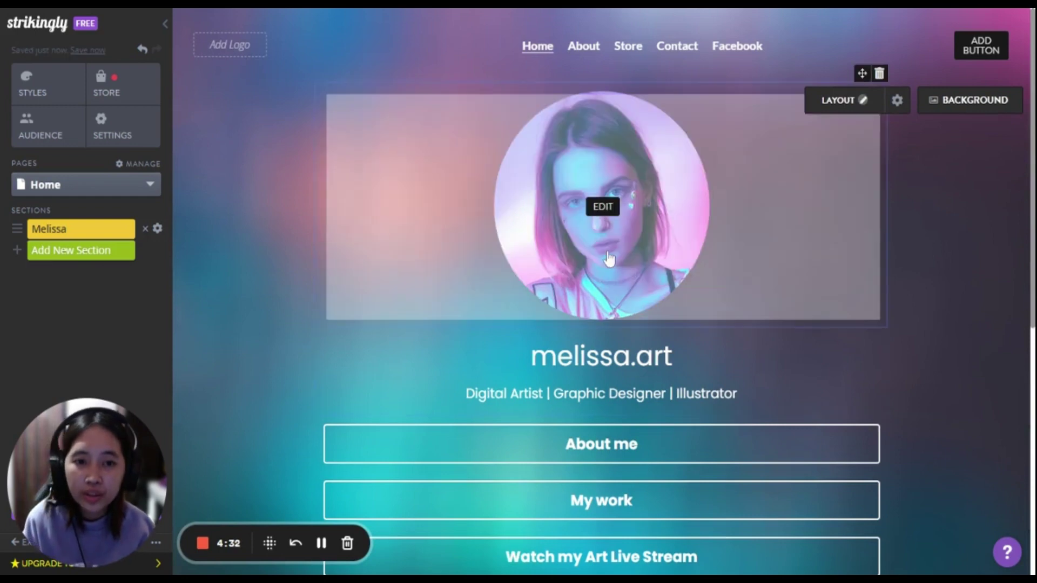
# View the upload options for replacing the round profile picture, then close the picture editor
pyautogui.click(602, 208)
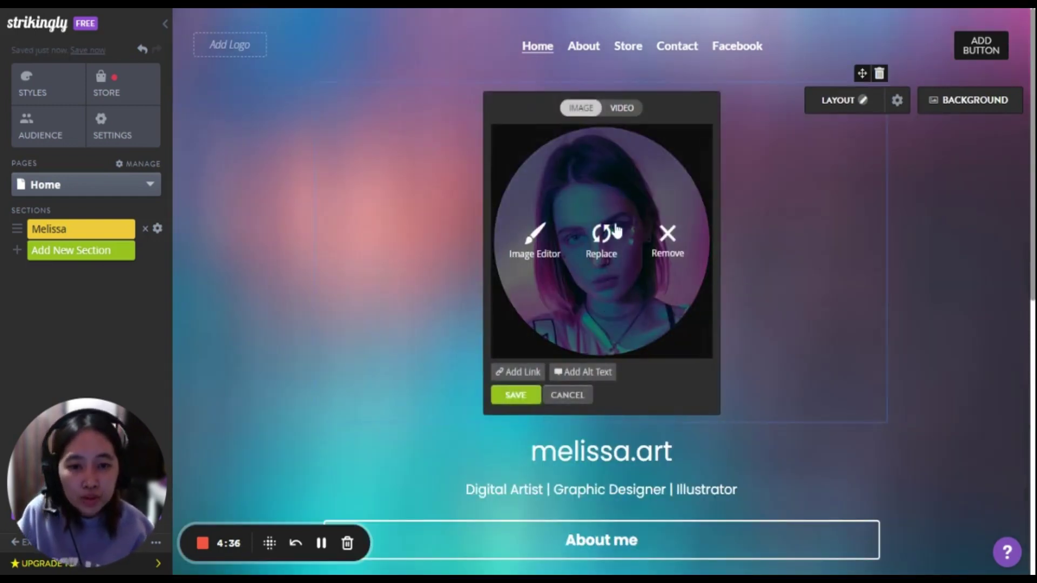
pyautogui.click(599, 237)
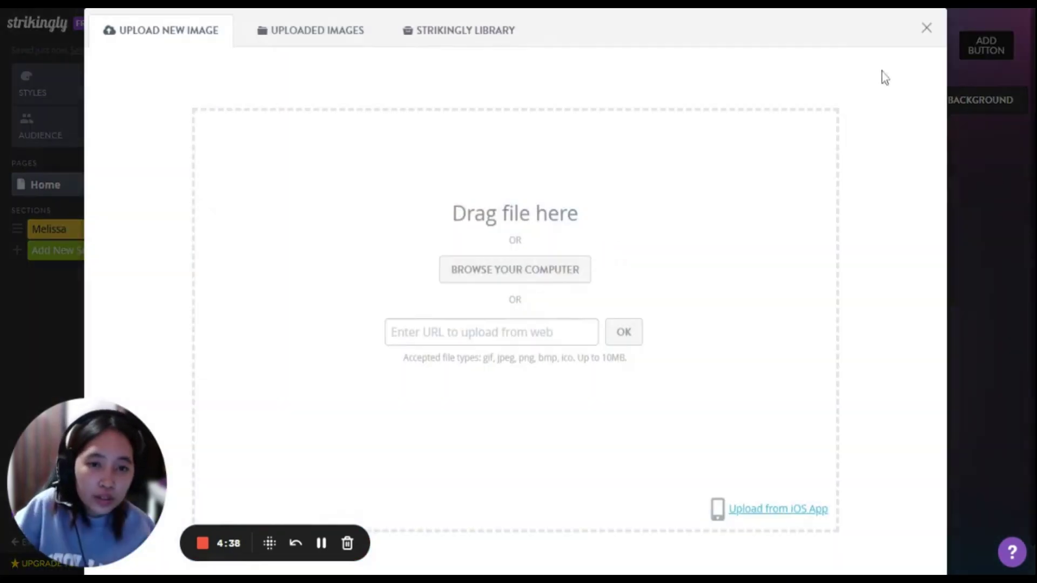
pyautogui.click(922, 31)
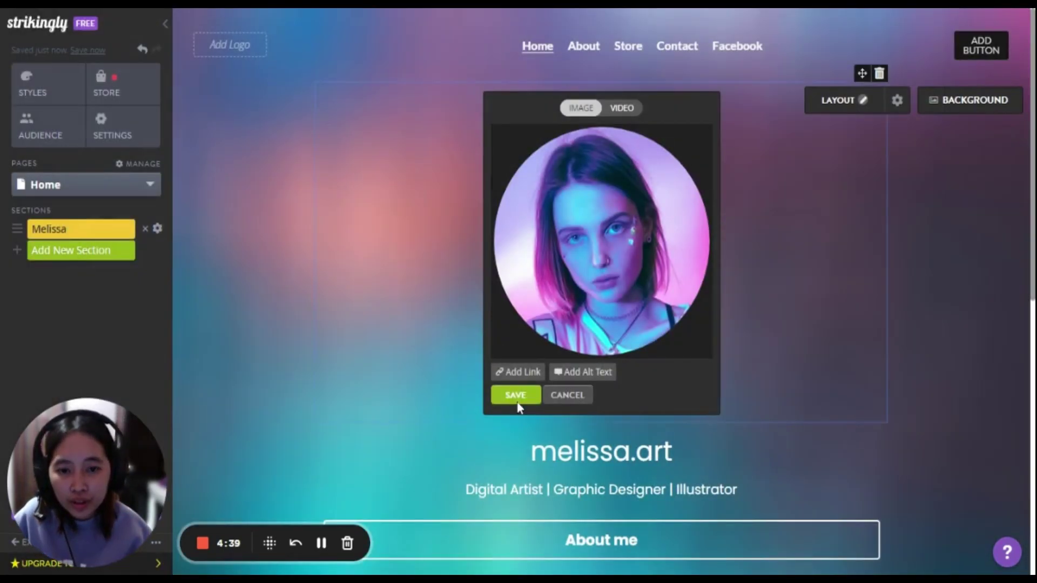
pyautogui.click(517, 399)
pyautogui.scroll(-2, 519, 402)
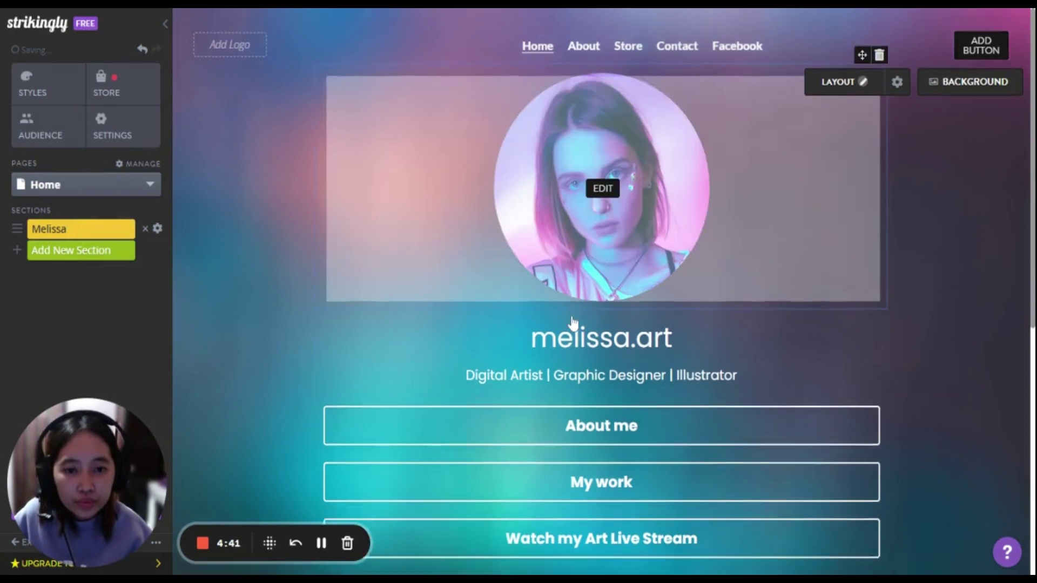
pyautogui.scroll(2, 752, 243)
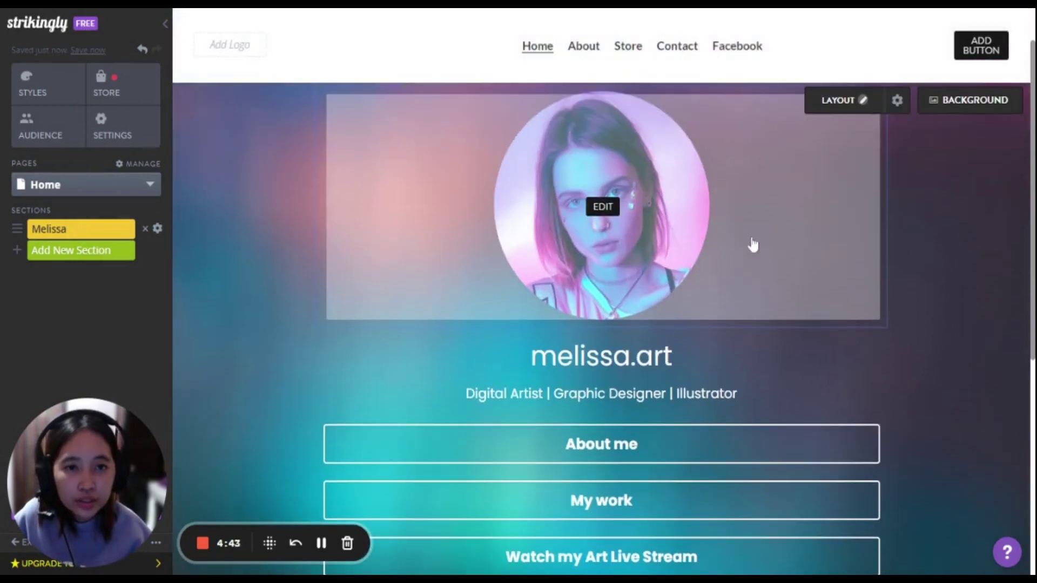
# View the background image options for the Melissa section and close them
pyautogui.click(964, 106)
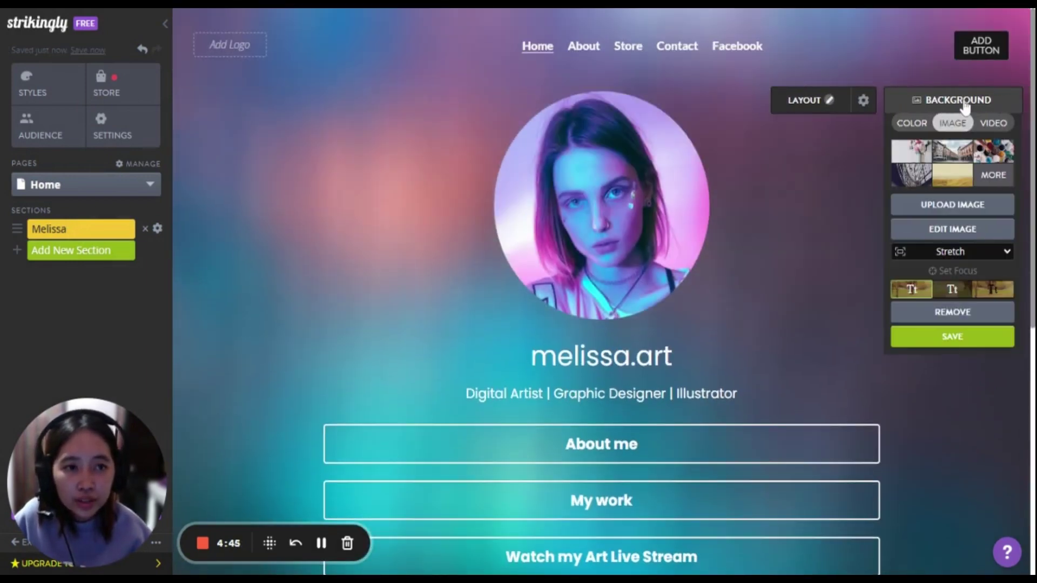
pyautogui.click(942, 172)
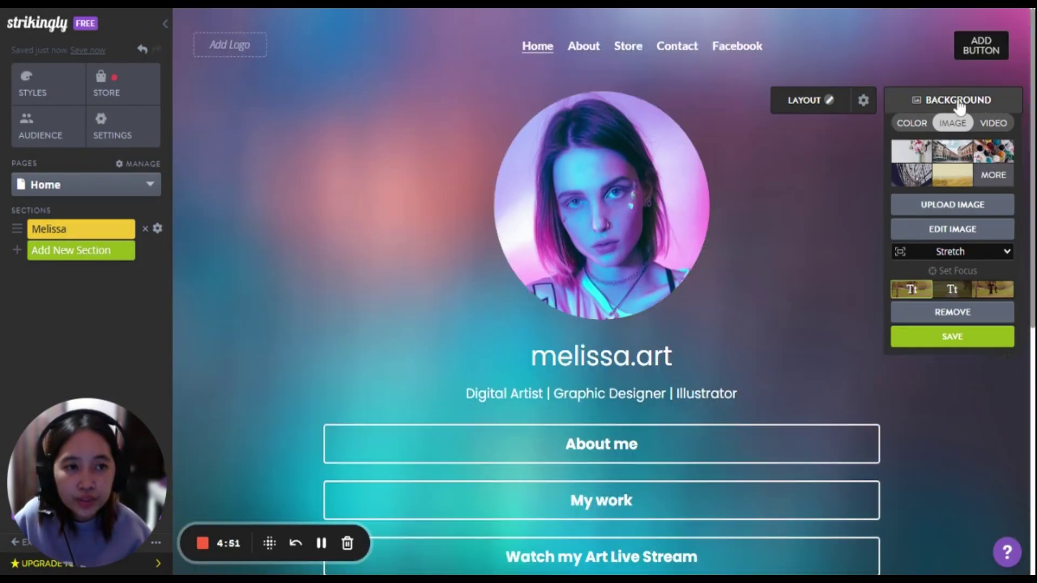
pyautogui.click(959, 106)
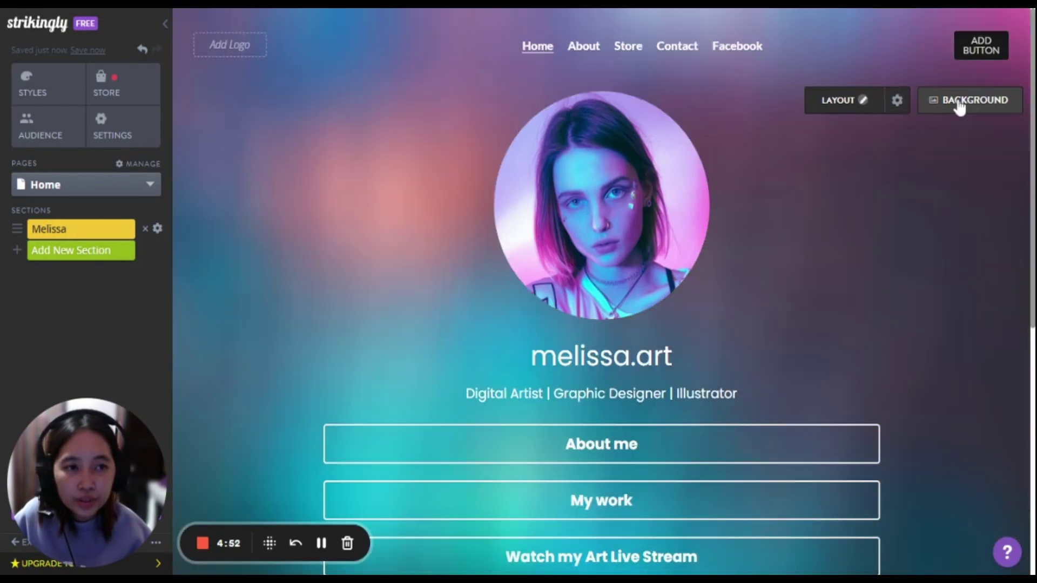
# Upload a logo image into the logo placeholder of the site header
pyautogui.click(221, 45)
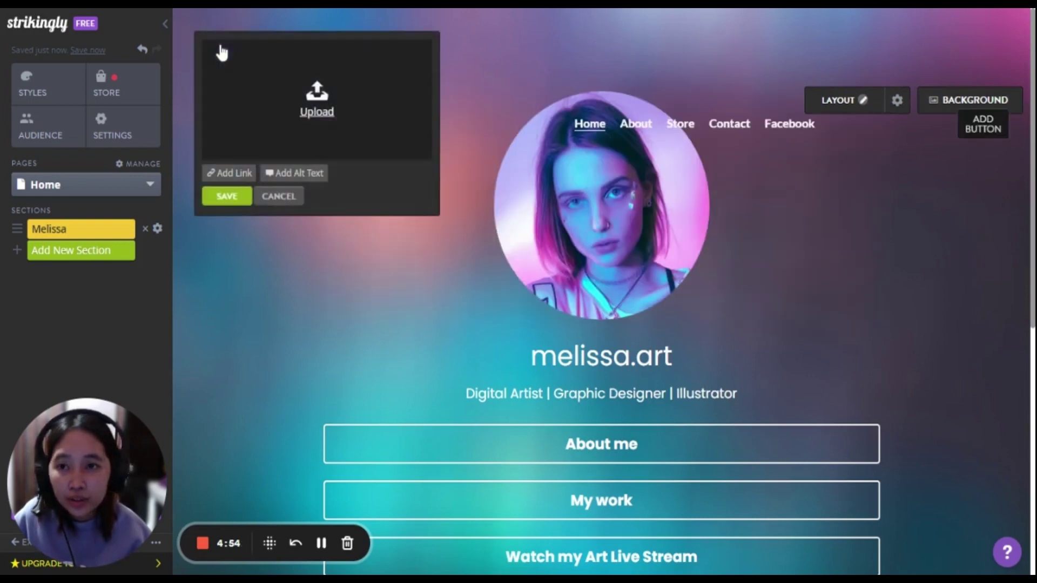
pyautogui.click(318, 110)
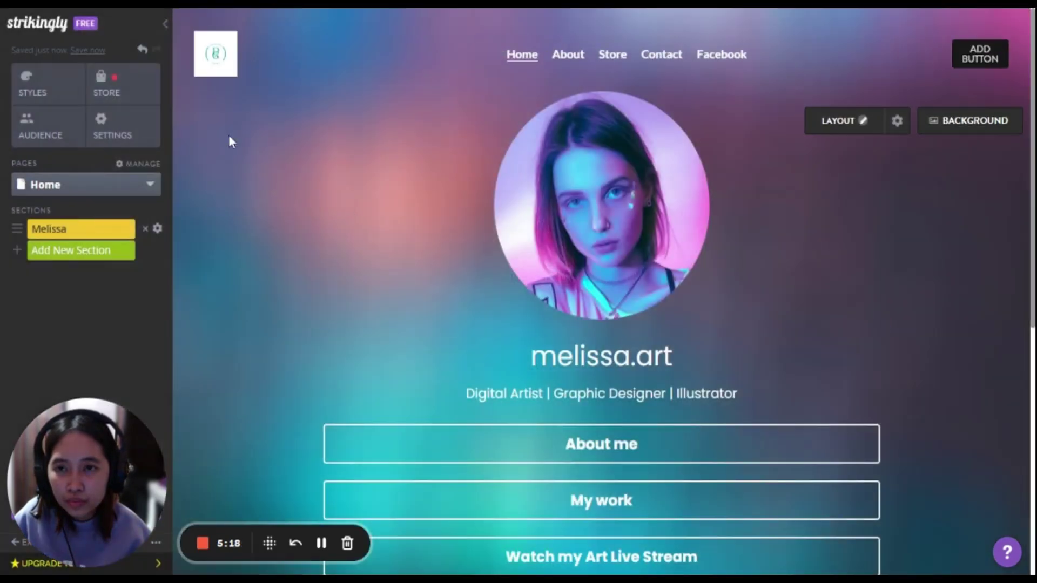
# Remove the logo from the site header and add it again from the previously uploaded images
pyautogui.click(216, 54)
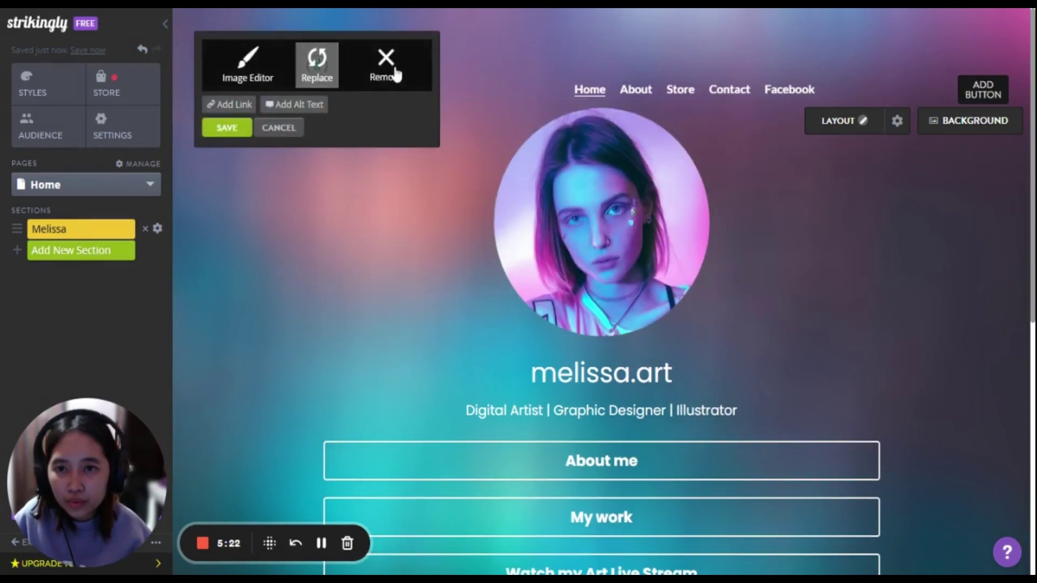
pyautogui.click(392, 73)
pyautogui.click(239, 63)
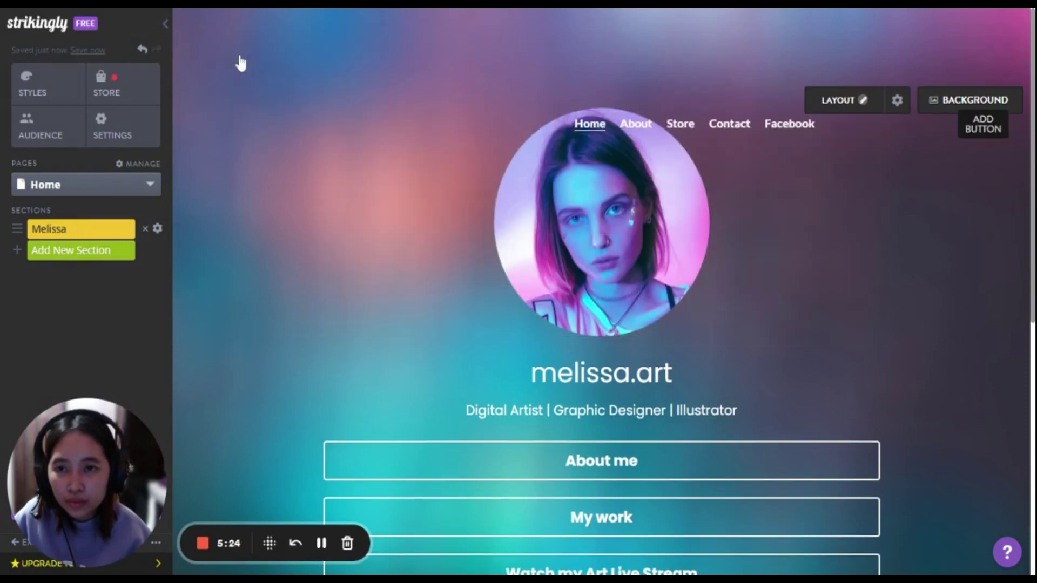
pyautogui.click(298, 105)
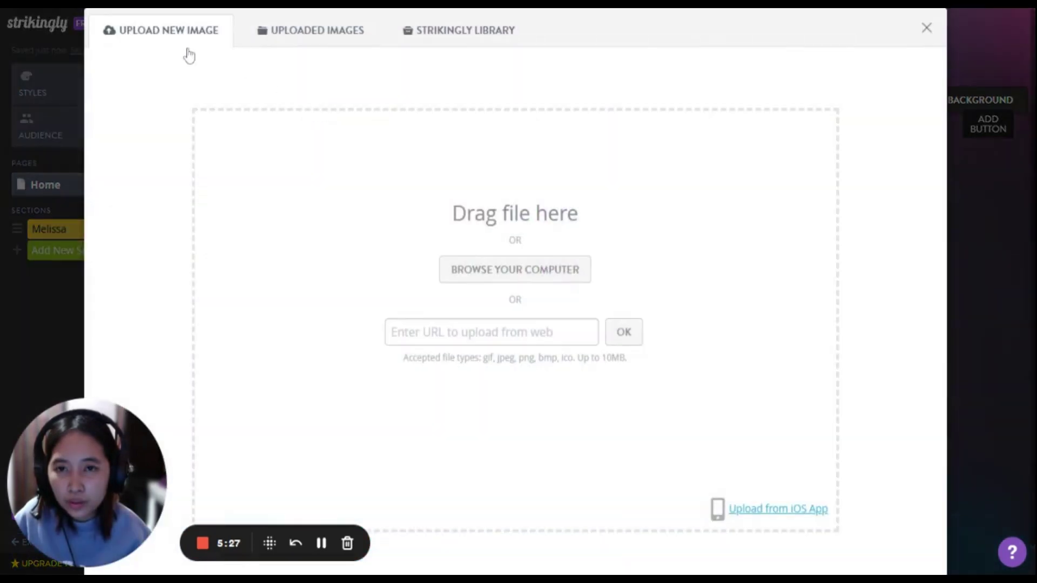
pyautogui.click(292, 46)
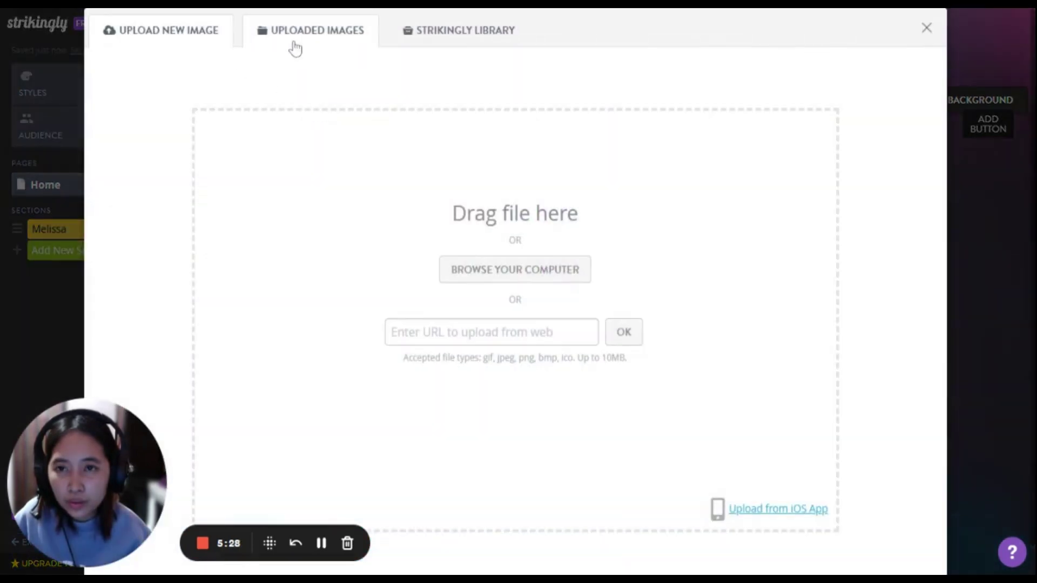
pyautogui.click(263, 173)
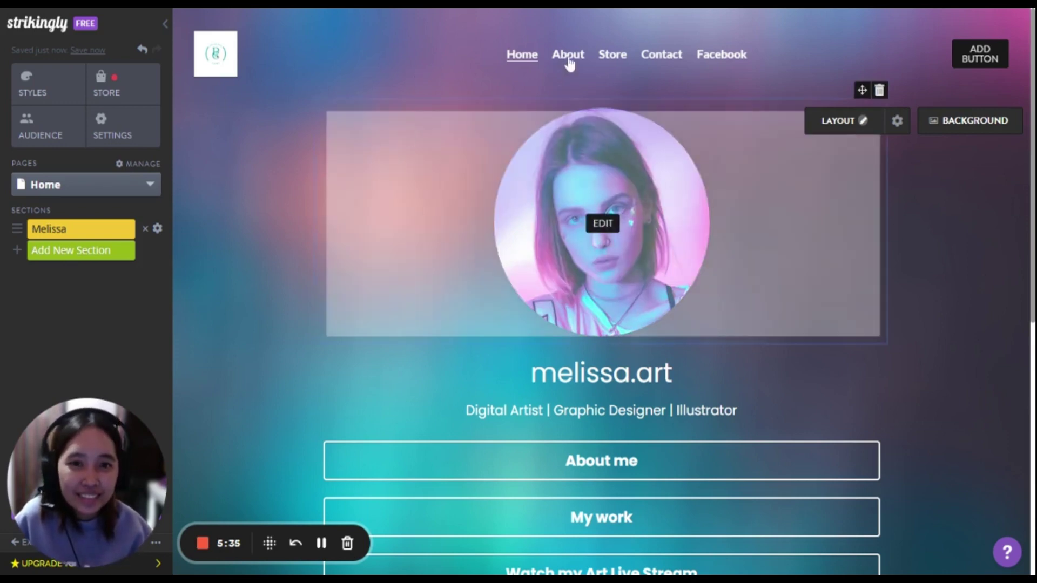
# Try italic and underline formatting on the melissa.art title, then turn both off again
pyautogui.scroll(-3, 598, 216)
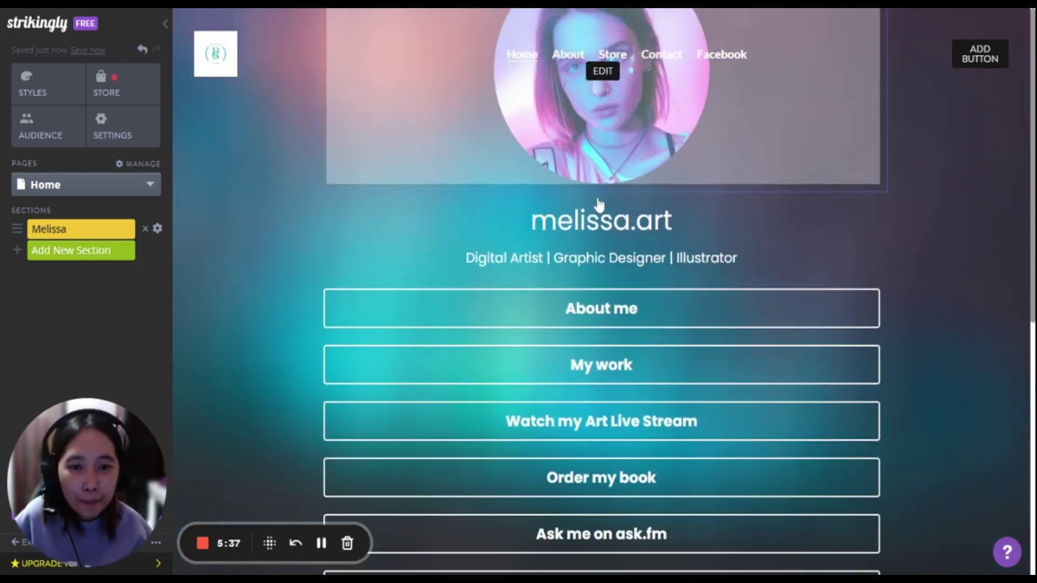
pyautogui.click(635, 221)
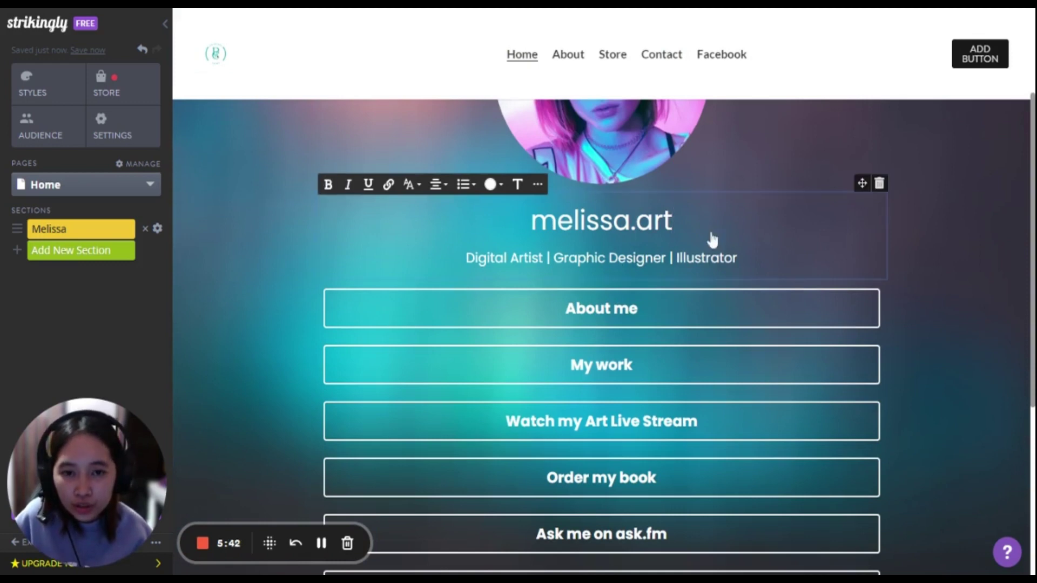
pyautogui.hotkey('ctrl', 'a')
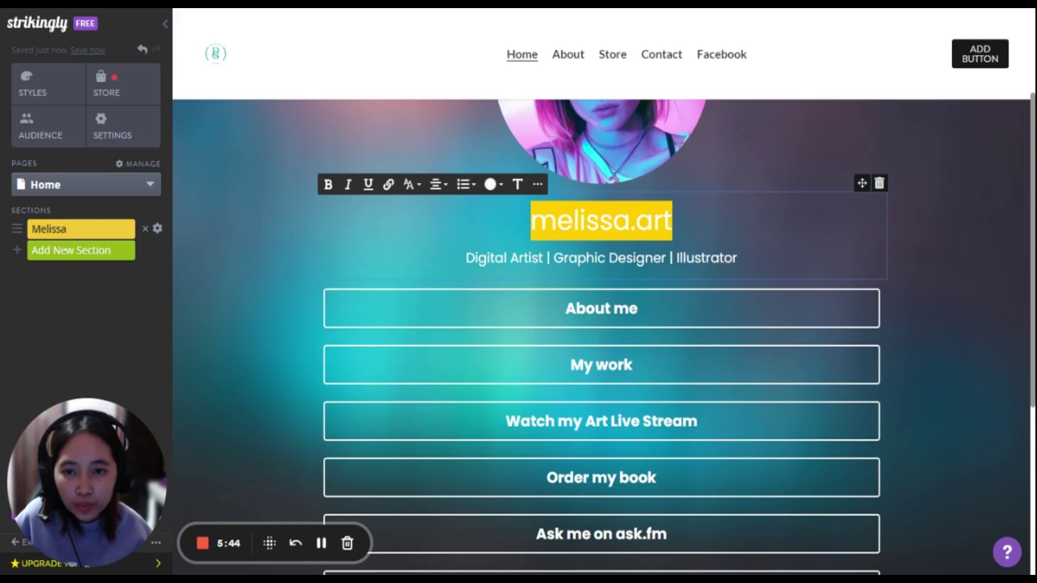
pyautogui.click(348, 189)
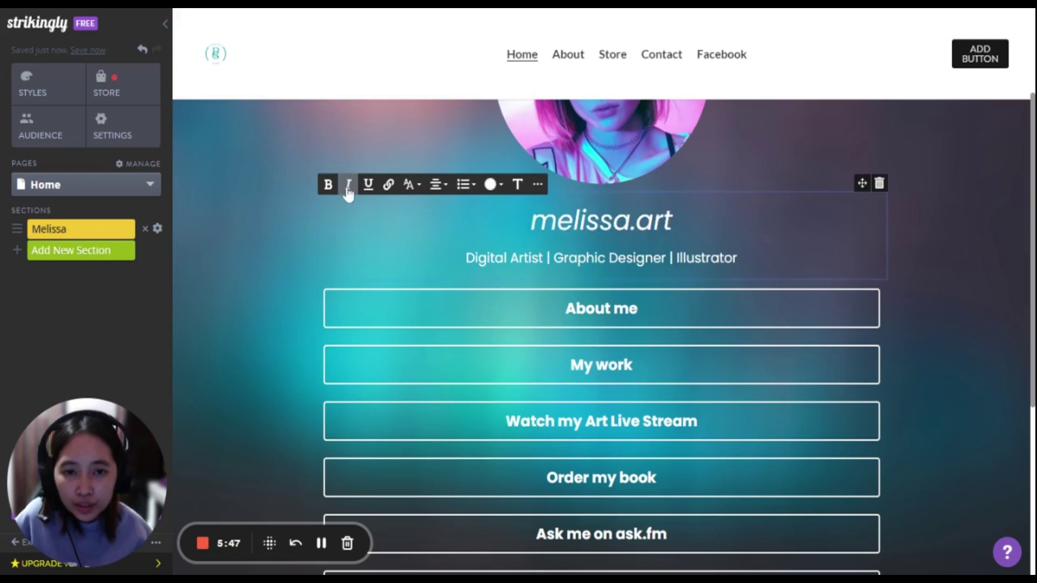
pyautogui.click(368, 186)
pyautogui.click(368, 186)
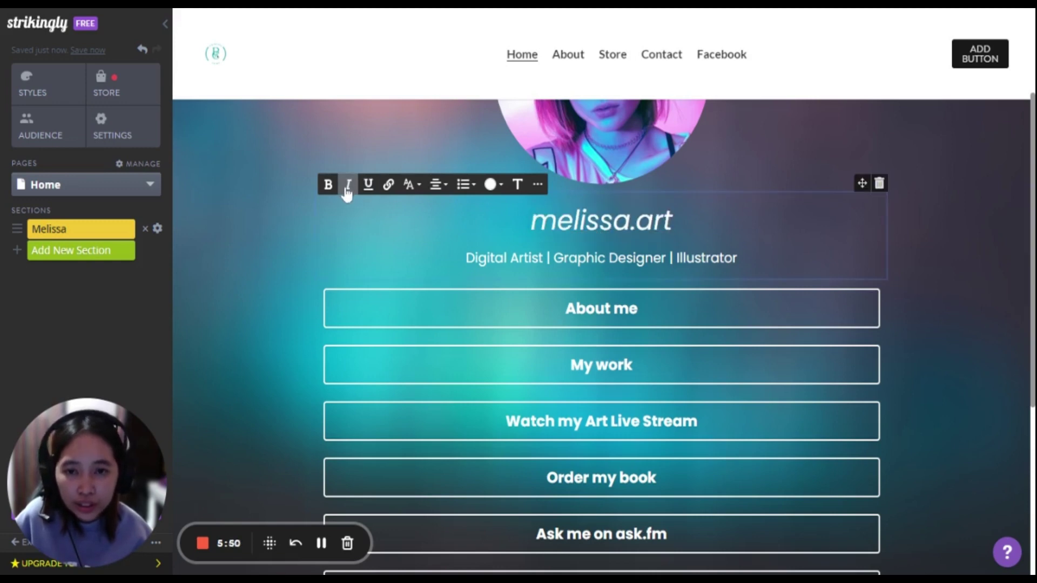
pyautogui.click(347, 186)
# View the title's text colour options and the list of available heading fonts, then return to the page overview
pyautogui.click(490, 186)
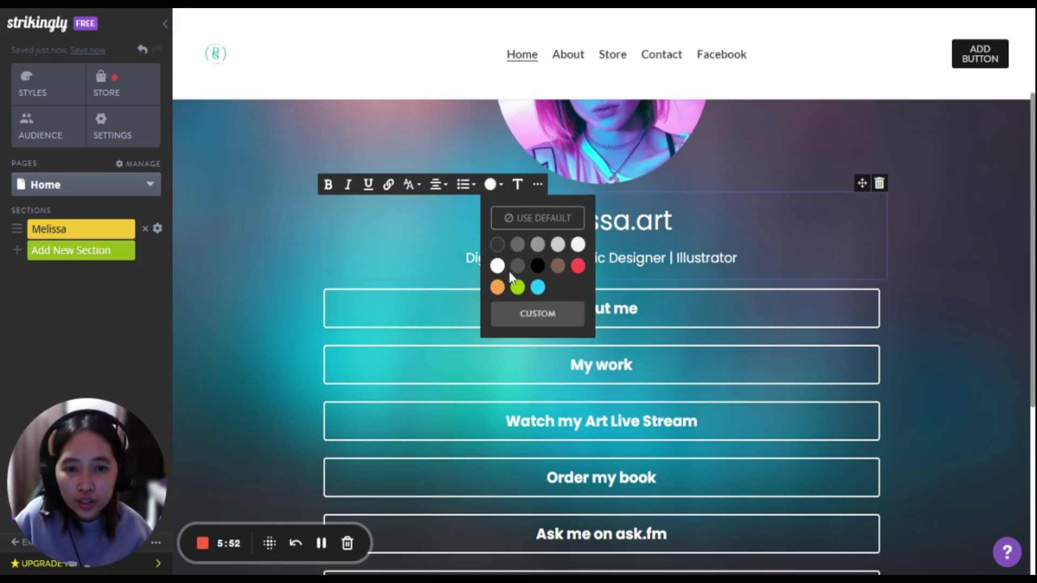
pyautogui.click(521, 185)
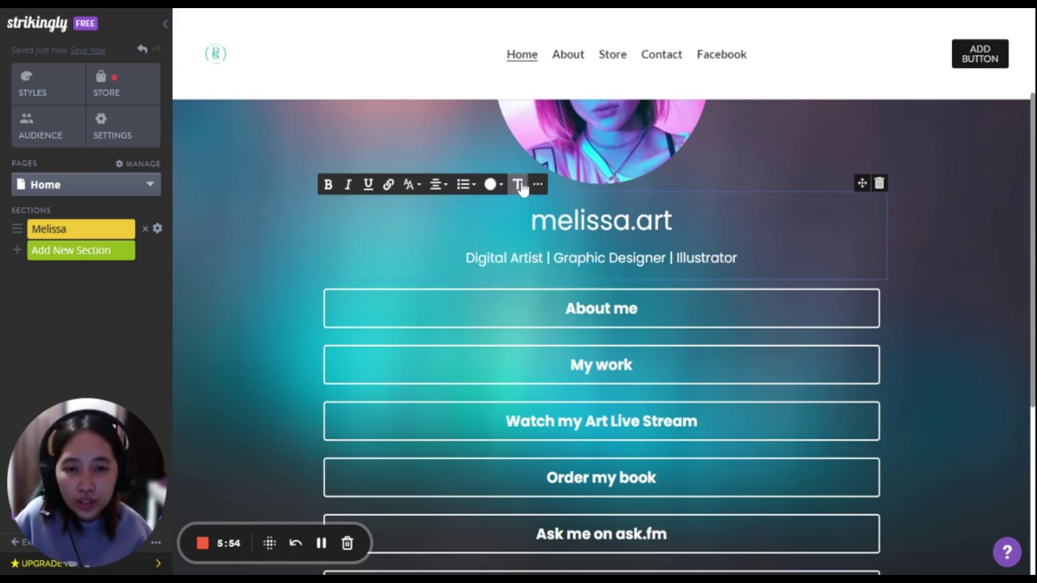
pyautogui.click(522, 185)
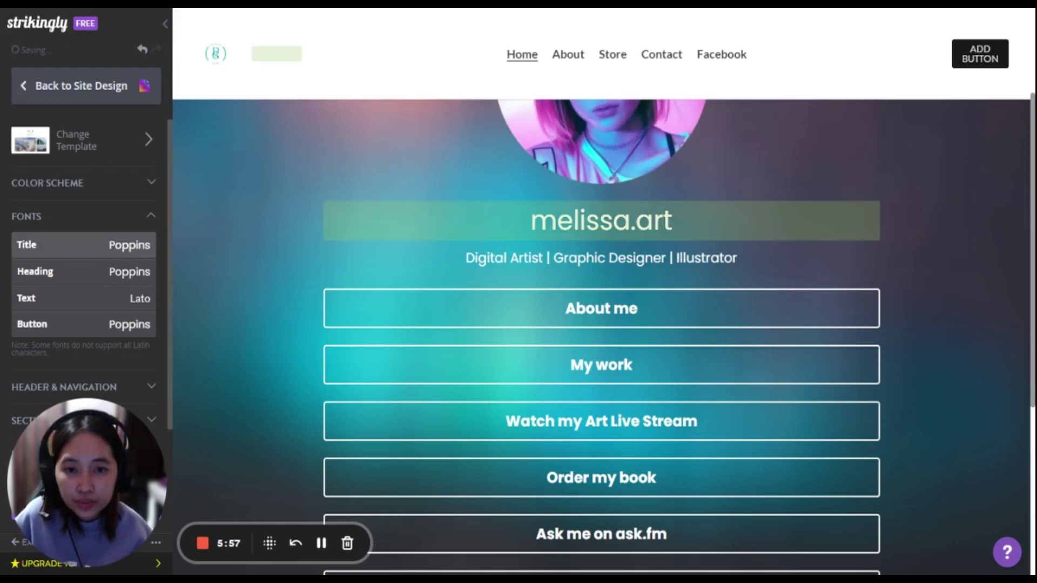
pyautogui.click(130, 271)
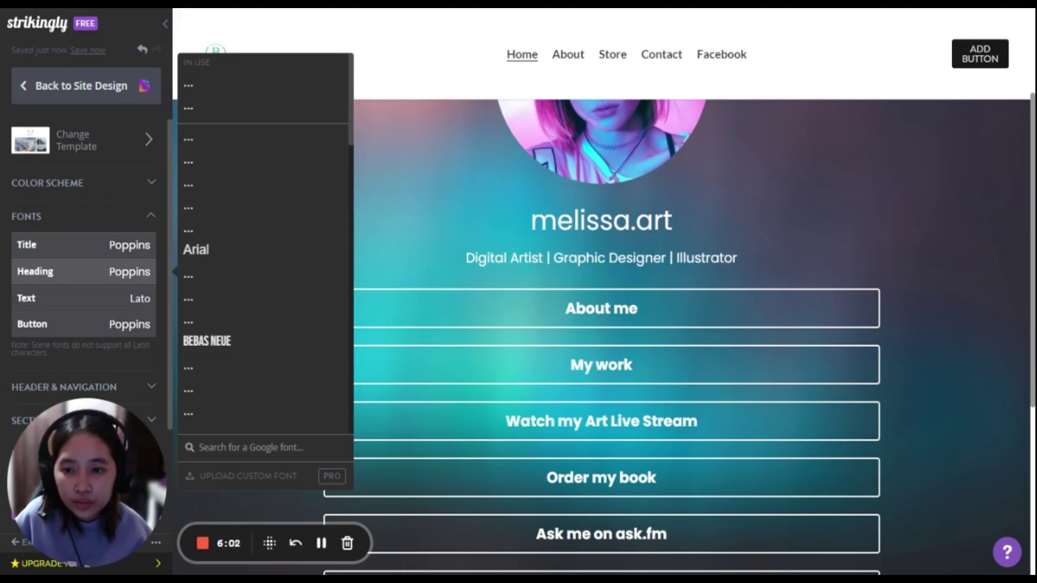
pyautogui.scroll(-4, 254, 213)
pyautogui.scroll(-4, 278, 389)
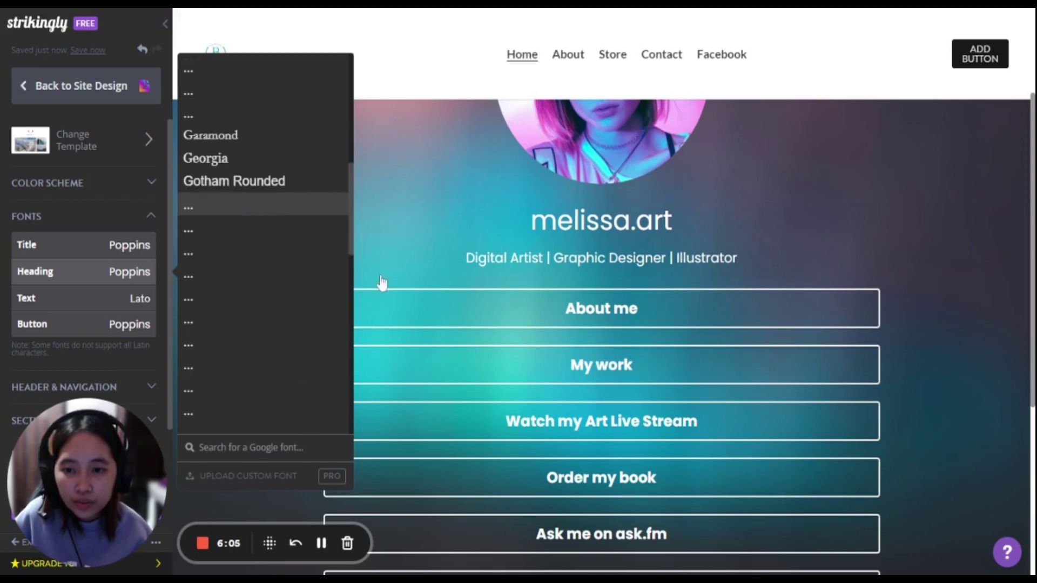
pyautogui.click(532, 221)
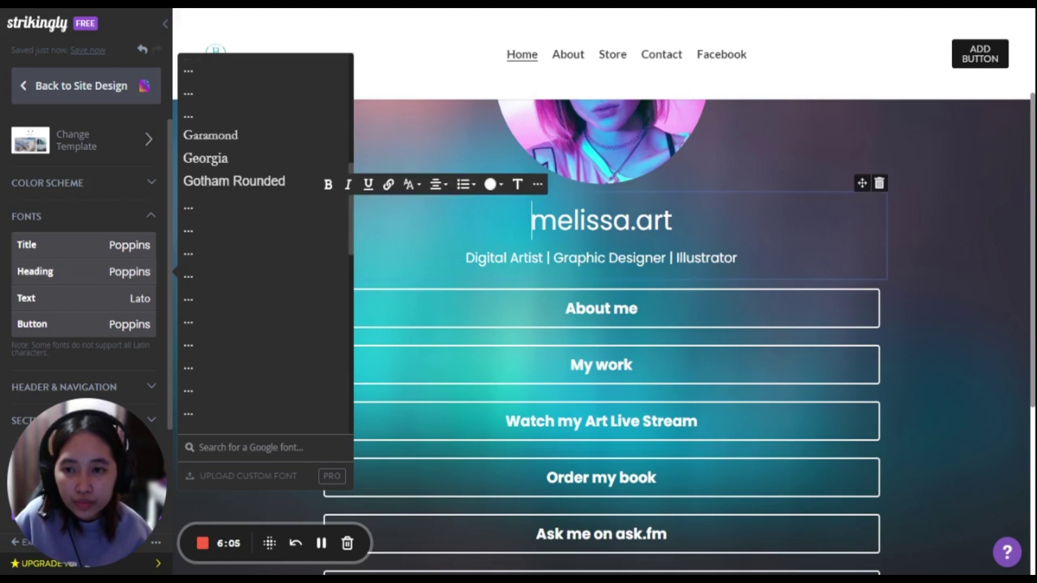
pyautogui.click(27, 96)
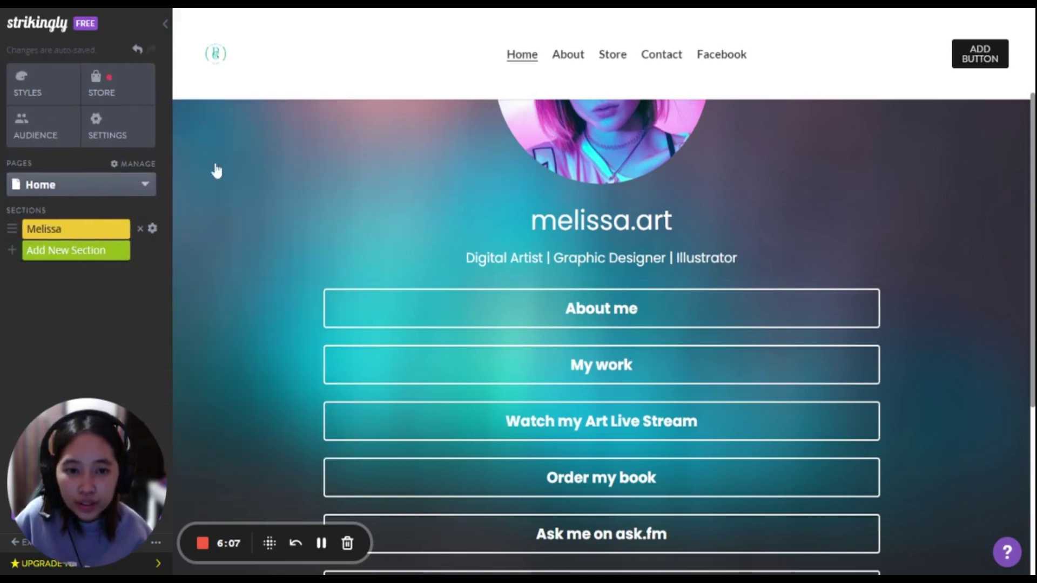
# View the text and link settings of the About me button, then open the About page
pyautogui.scroll(-3, 599, 308)
pyautogui.scroll(3, 601, 259)
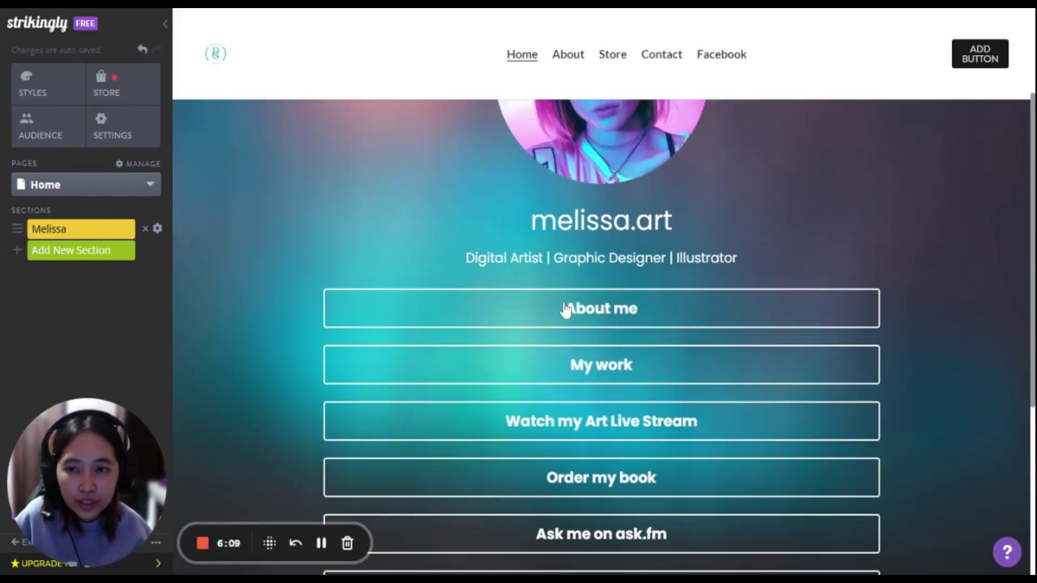
pyautogui.click(601, 312)
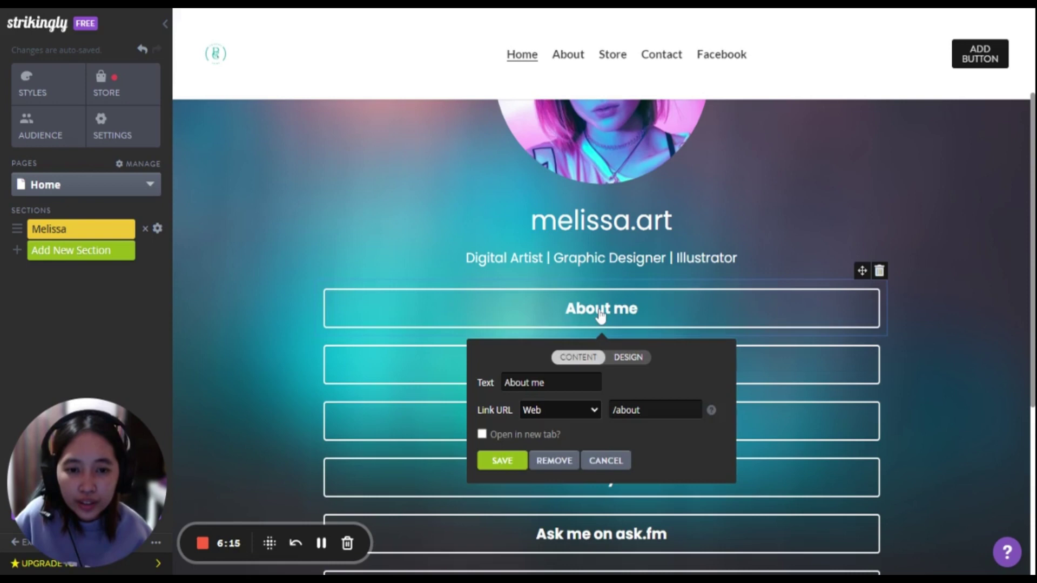
pyautogui.click(601, 314)
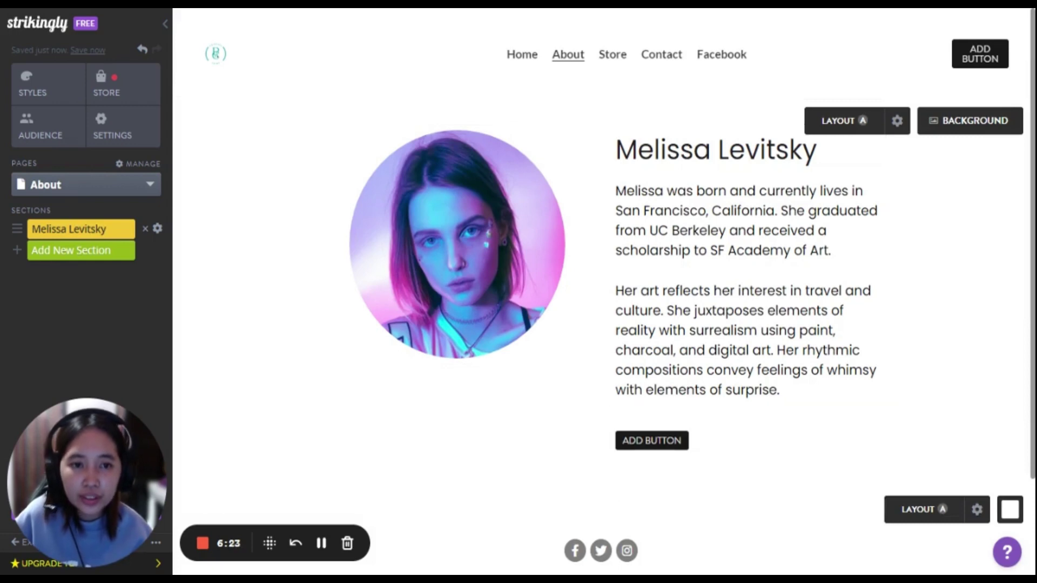
# Use the page selector to switch to the Home page and back to the About page
pyautogui.click(88, 185)
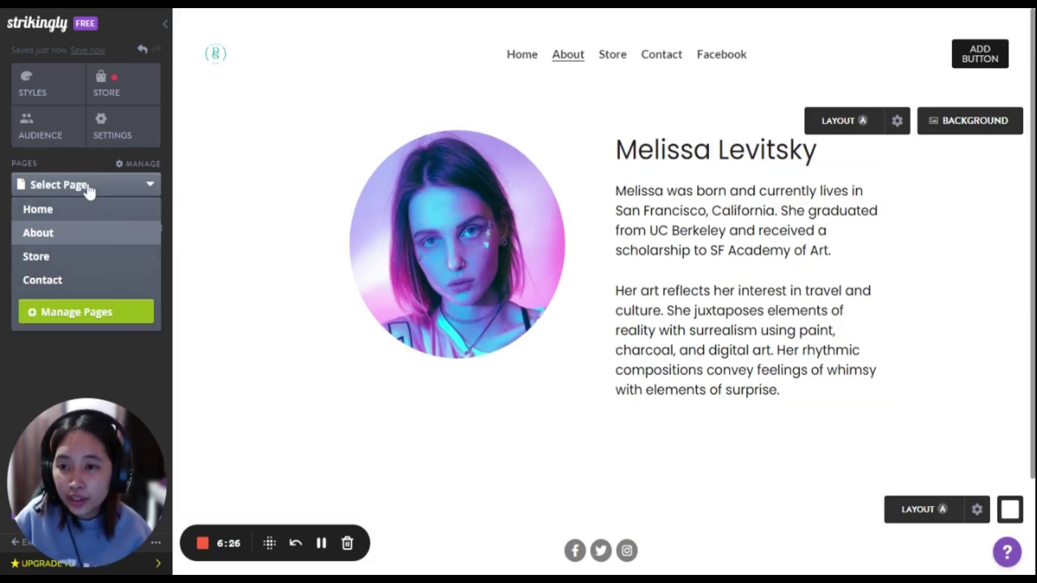
pyautogui.doubleClick(147, 194)
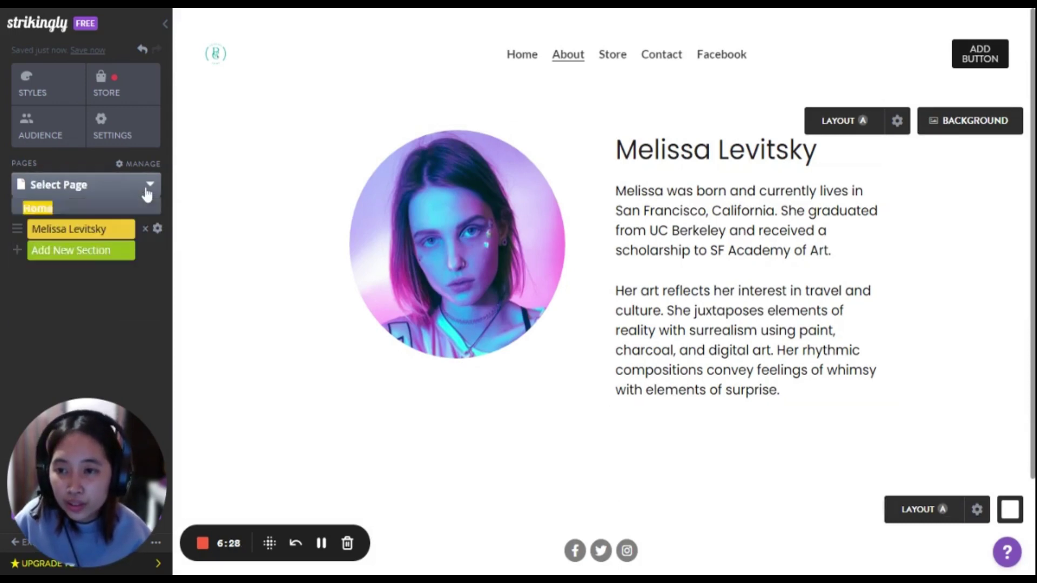
pyautogui.click(38, 210)
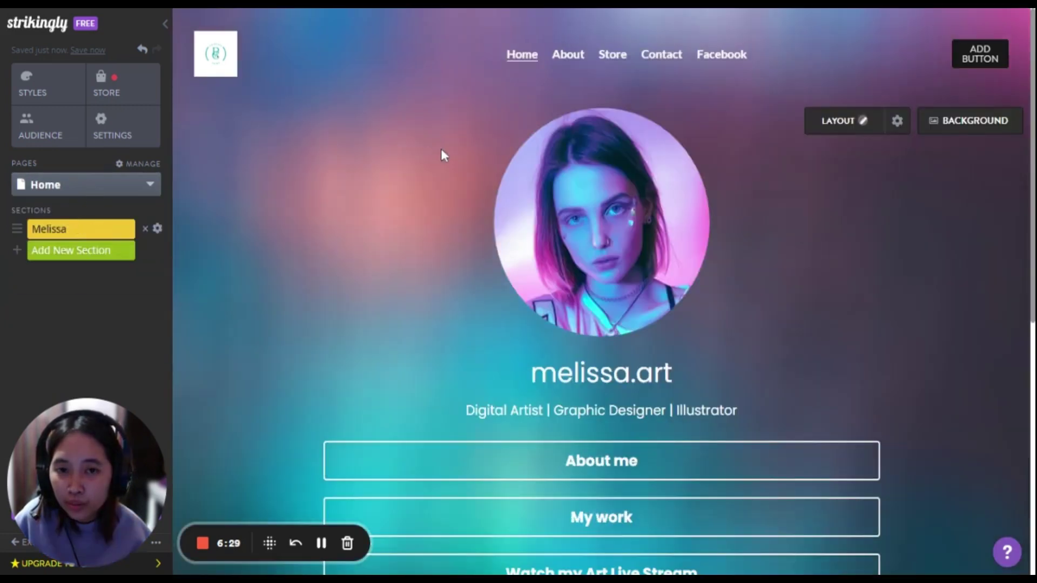
pyautogui.click(146, 185)
pyautogui.click(58, 233)
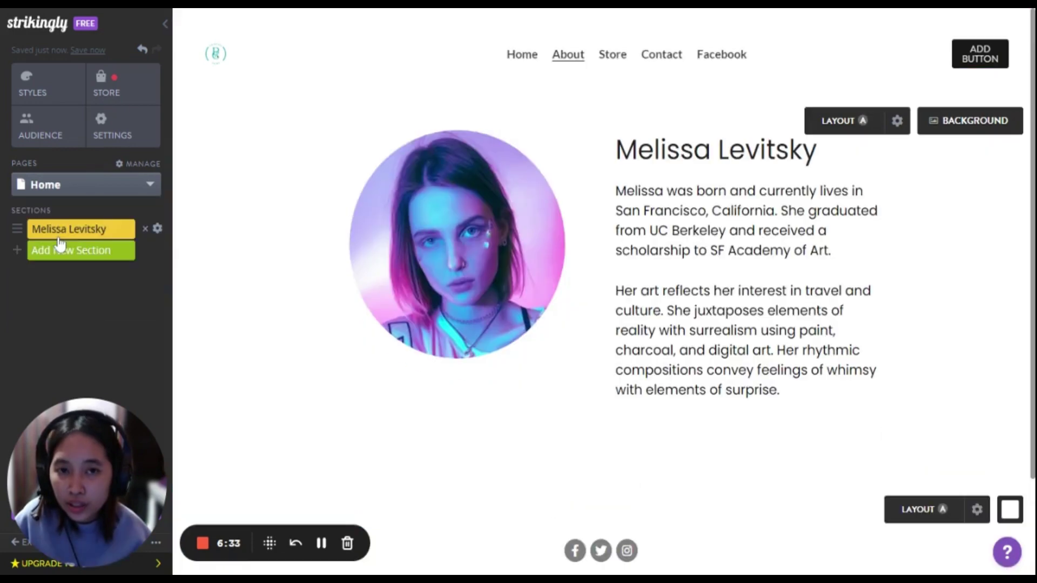
# Remove the round portrait from the About page and place the text cursor at the end of the section title
pyautogui.click(457, 245)
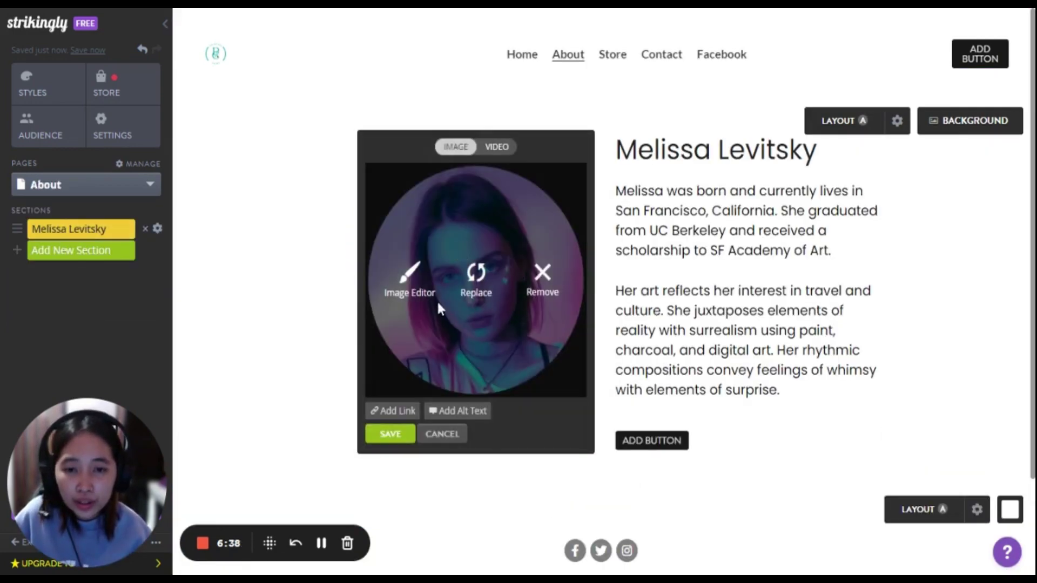
pyautogui.click(542, 275)
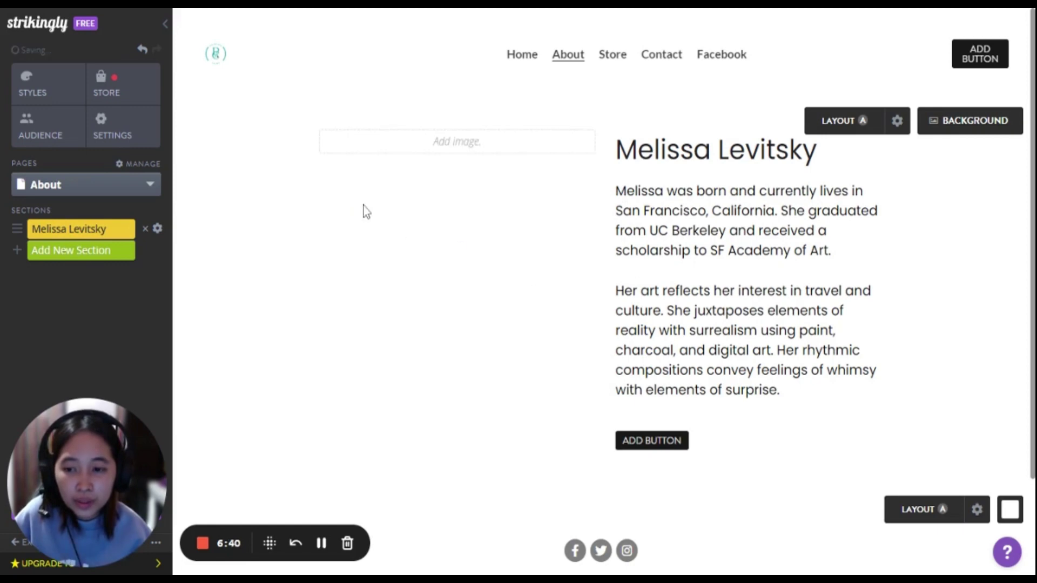
pyautogui.click(616, 151)
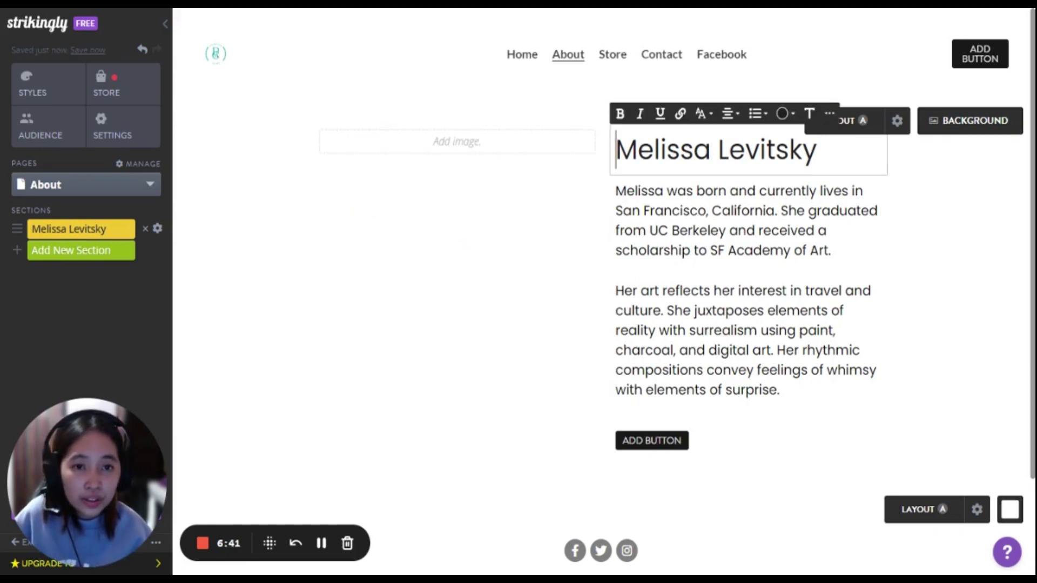
pyautogui.click(817, 151)
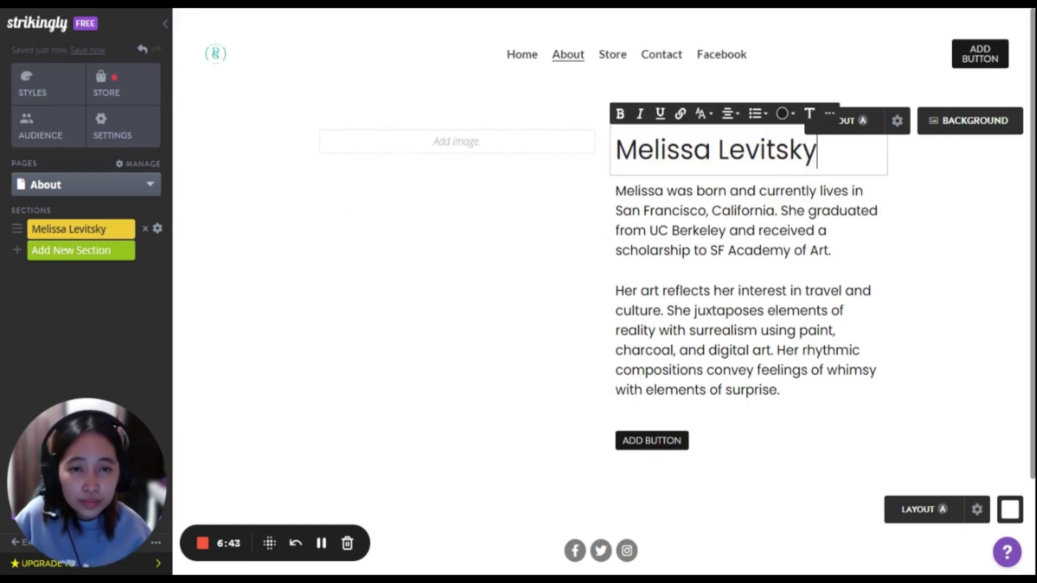
# View the content settings for a new button below the About text, then cancel adding it
pyautogui.scroll(-2, 880, 280)
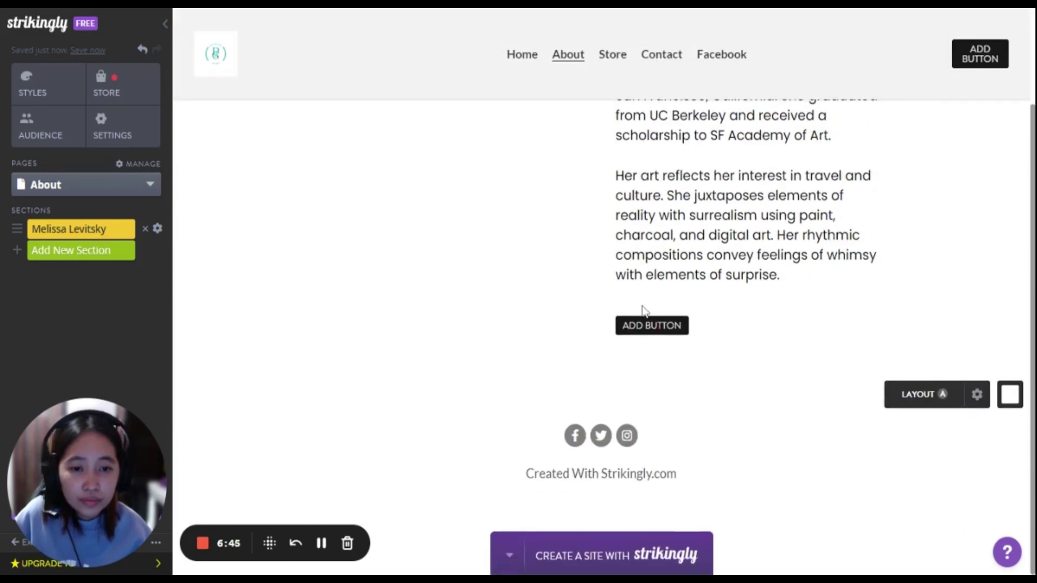
pyautogui.click(653, 326)
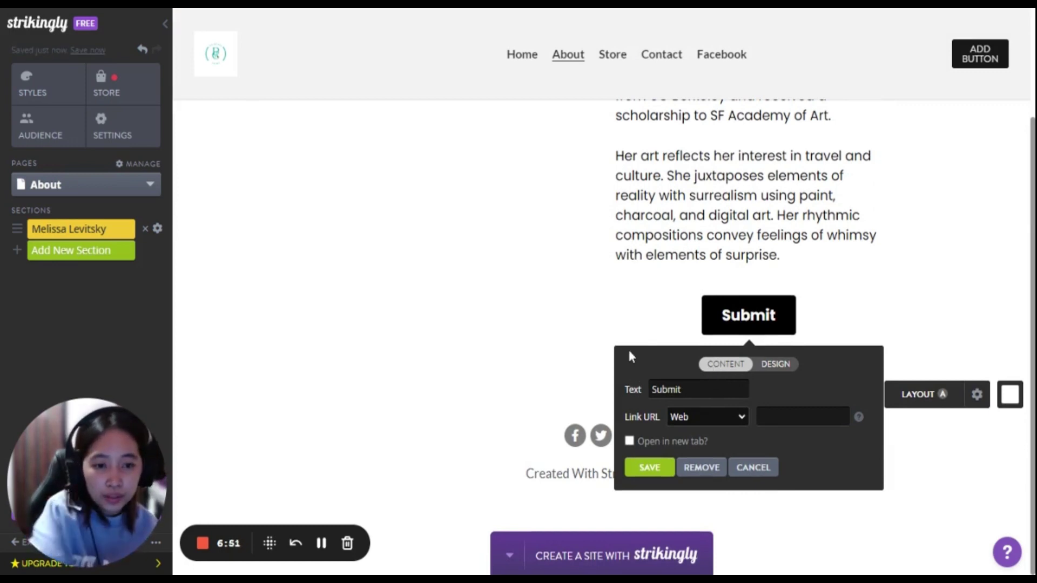
pyautogui.click(751, 469)
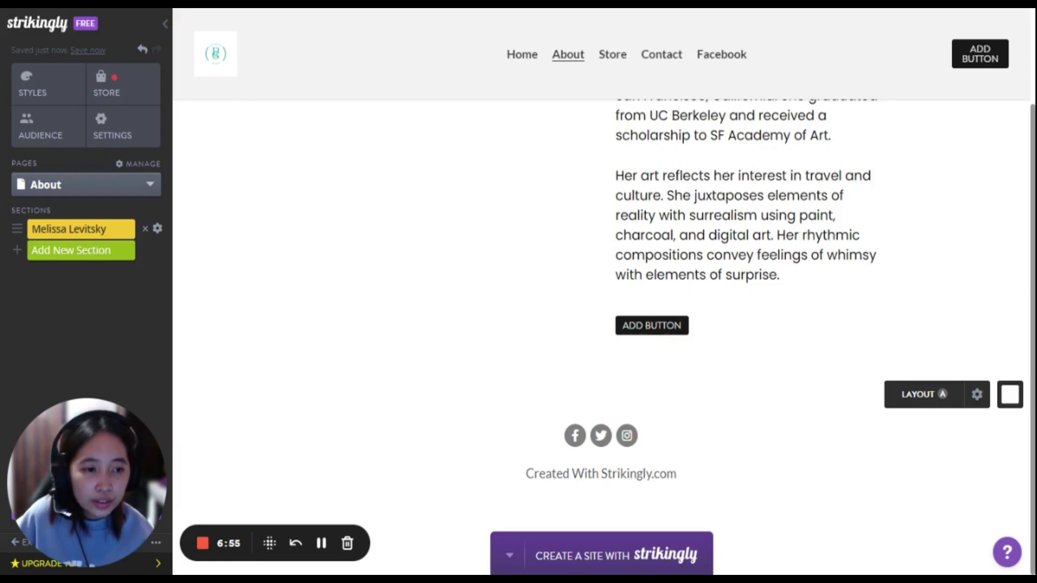
# Change the footer's background colour to black
pyautogui.click(1008, 396)
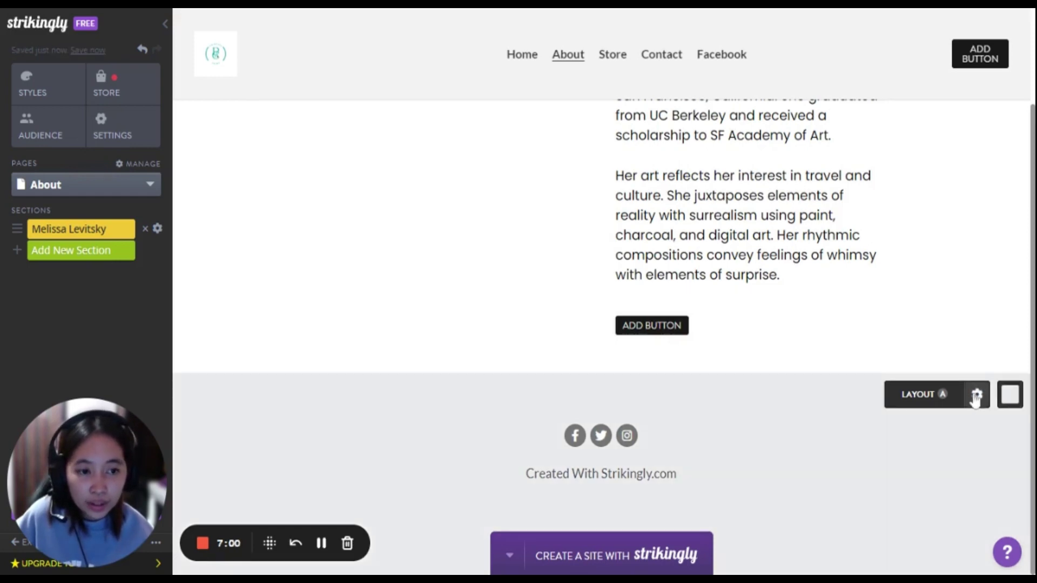
pyautogui.click(1007, 394)
pyautogui.click(1008, 396)
pyautogui.click(1009, 398)
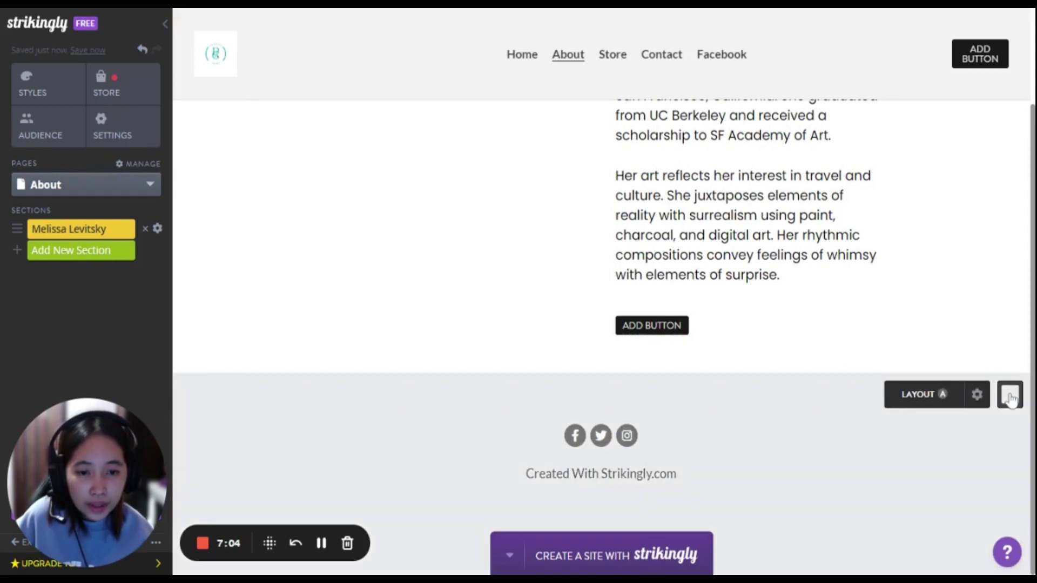
pyautogui.click(1010, 398)
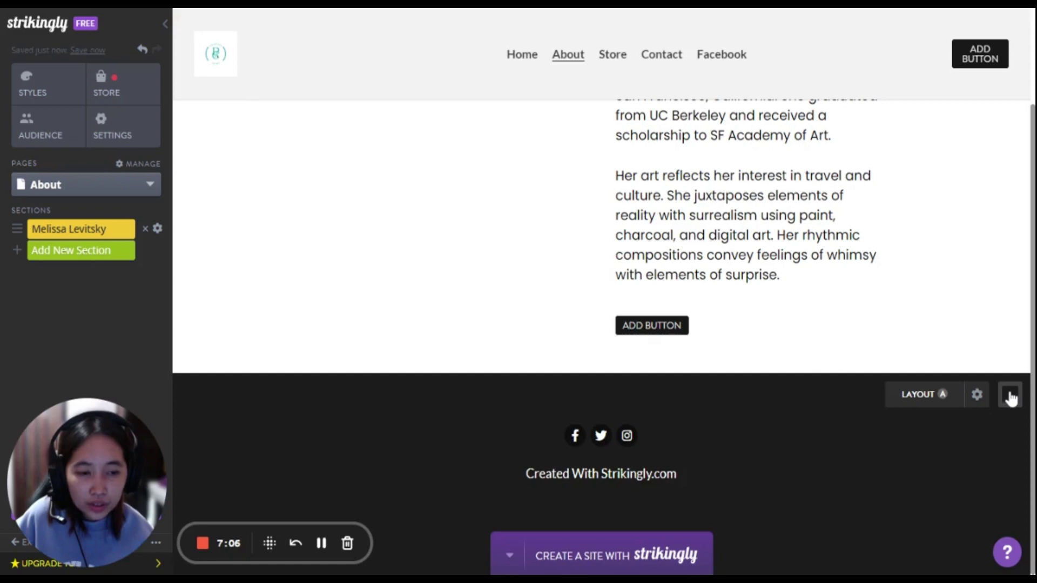
# Try light grey, turquoise and purple background colours on the About section, then set it back to white
pyautogui.scroll(2, 979, 347)
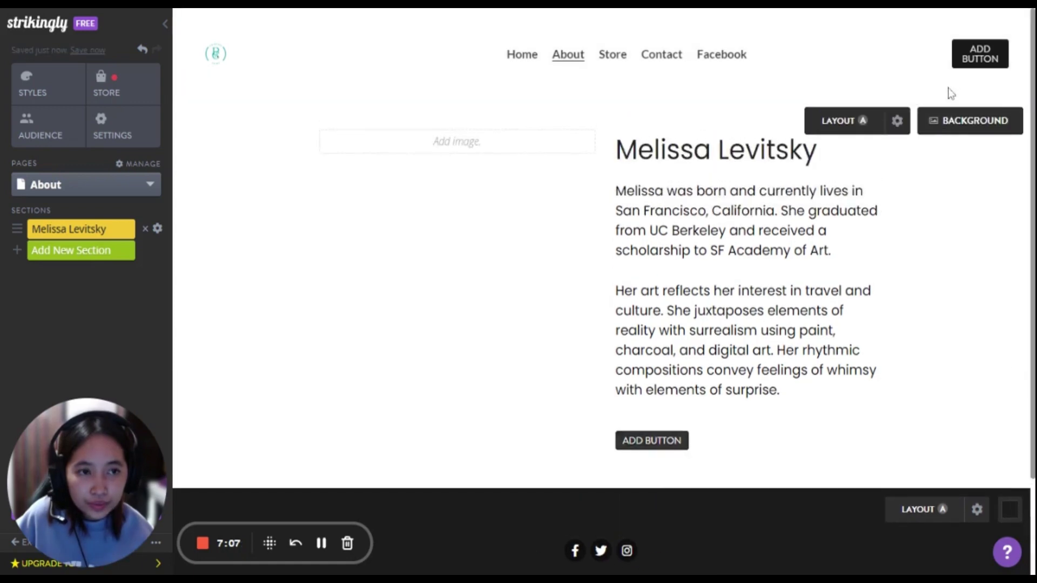
pyautogui.click(951, 121)
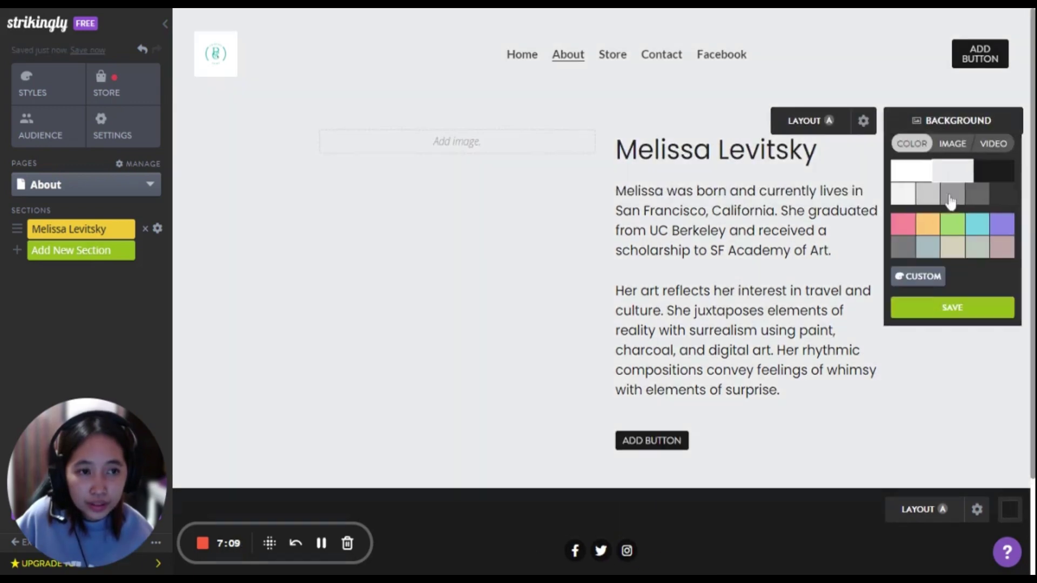
pyautogui.click(1005, 170)
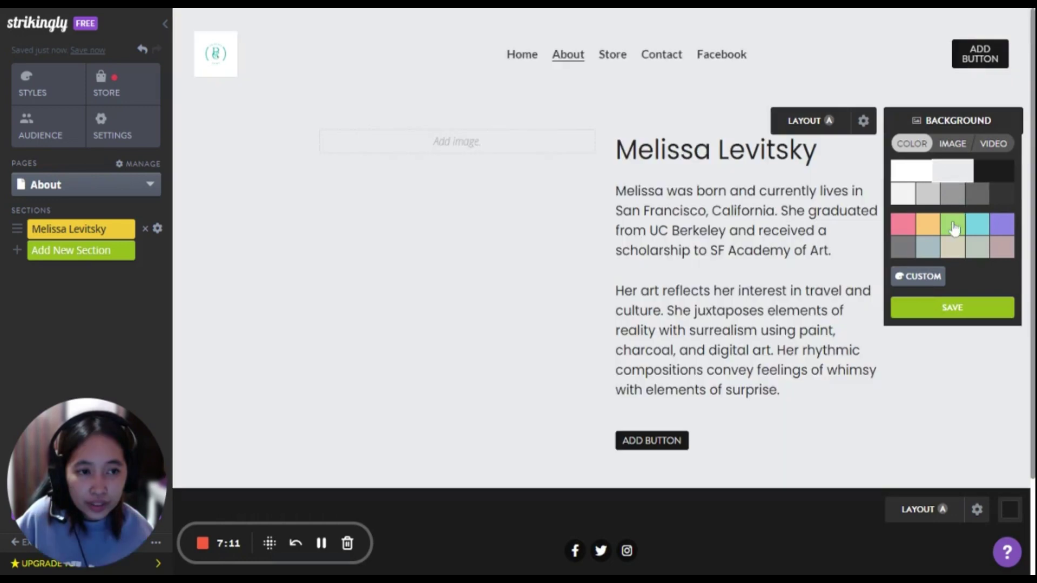
pyautogui.click(976, 225)
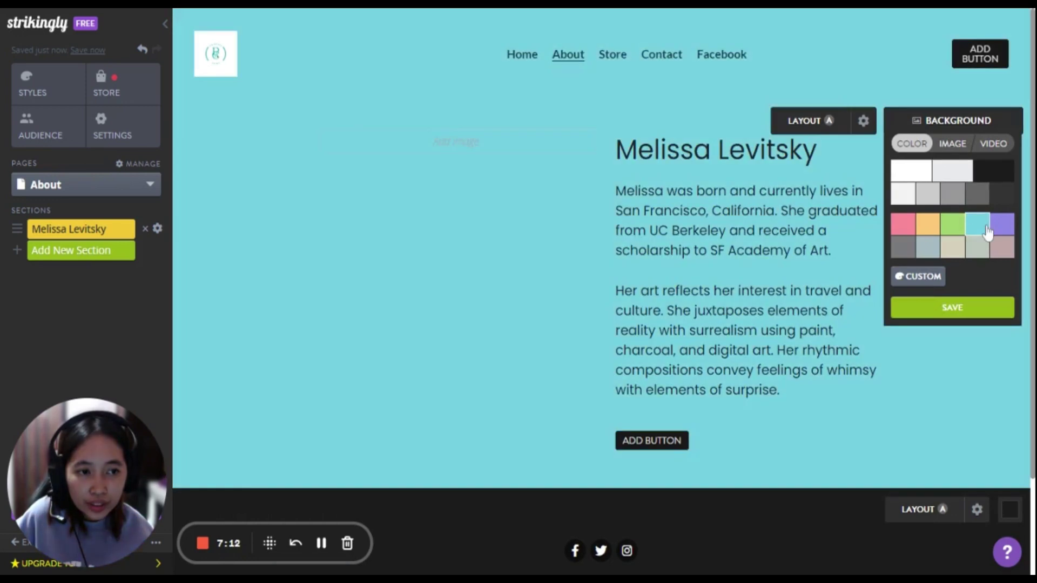
pyautogui.click(999, 224)
pyautogui.click(911, 170)
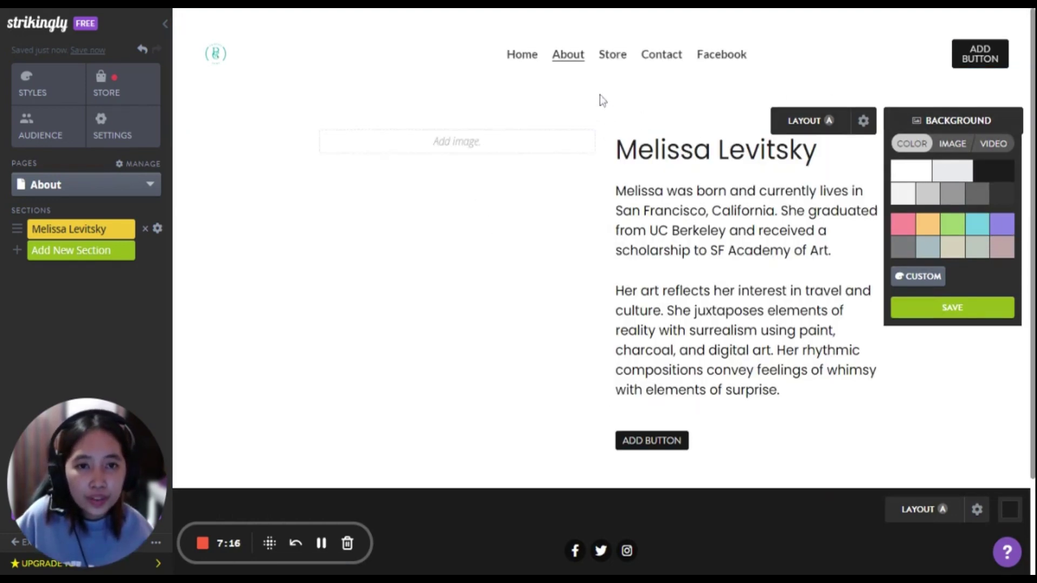
# Open the Store page of the site
pyautogui.click(614, 55)
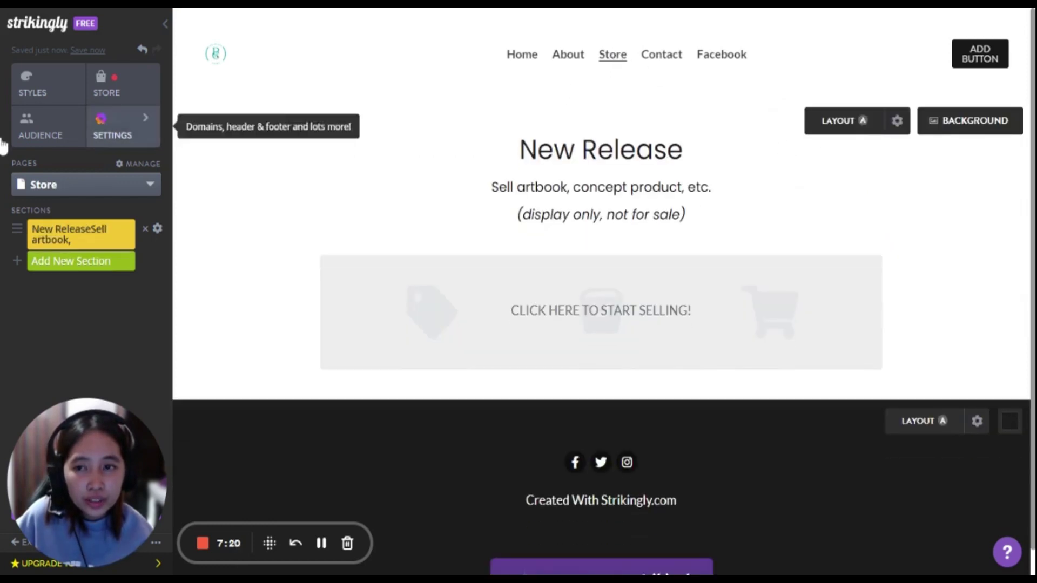
# Look at the New Release text formatting options and the store's product manager, then return to the Store page
pyautogui.click(131, 194)
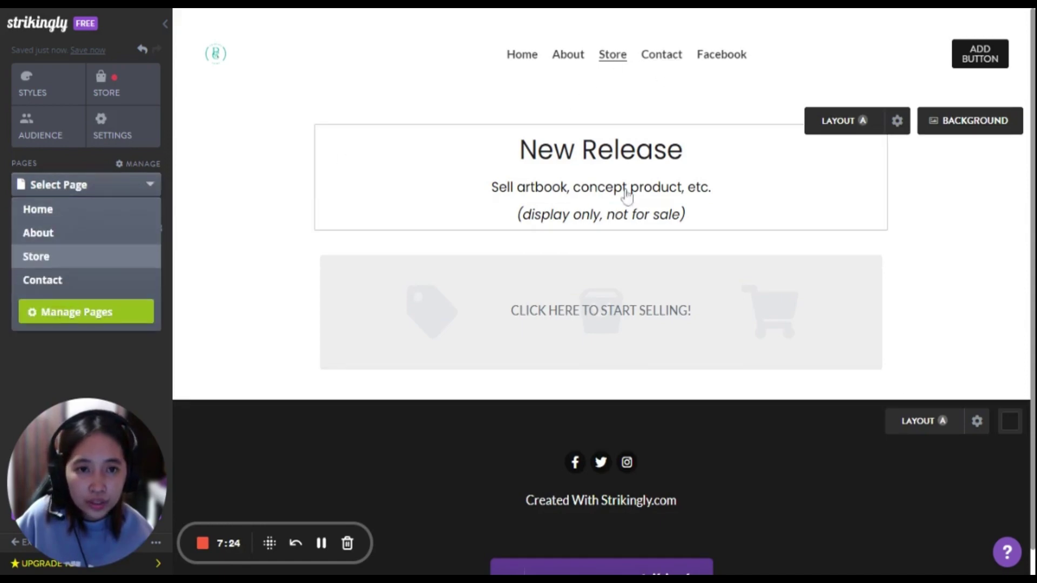
pyautogui.click(590, 187)
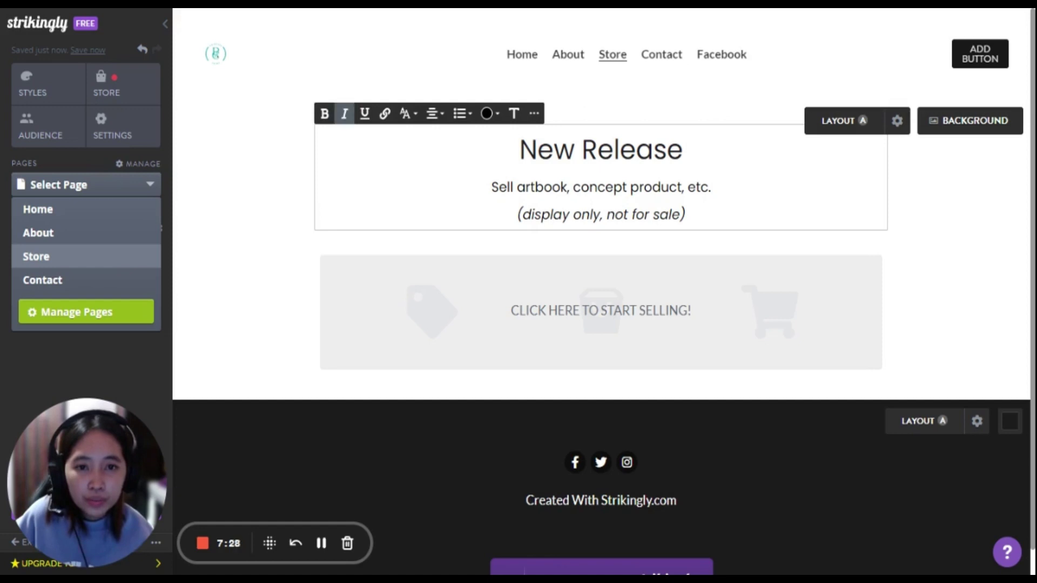
pyautogui.click(573, 187)
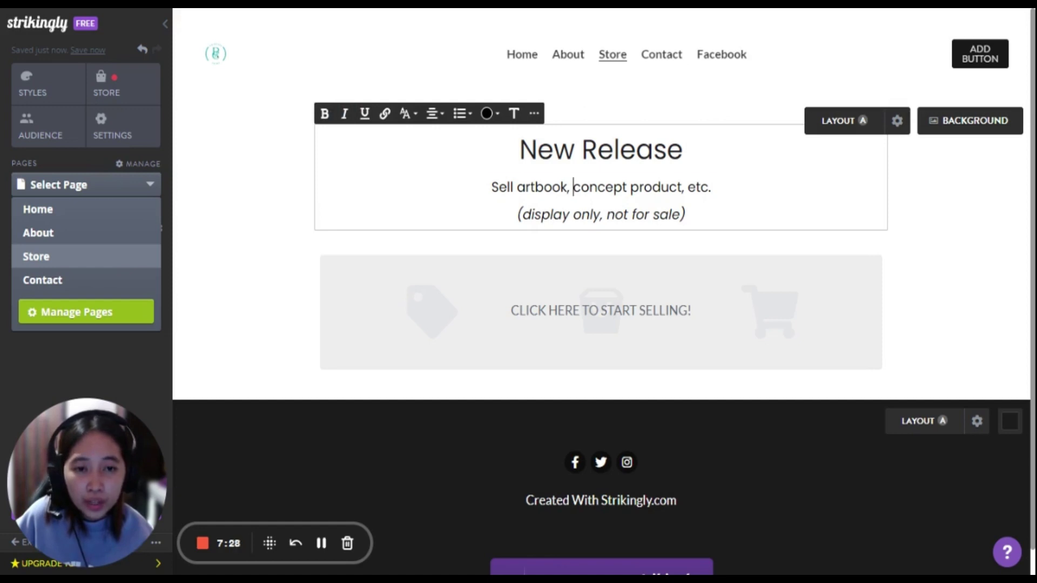
pyautogui.moveTo(685, 215); pyautogui.dragTo(643, 187)
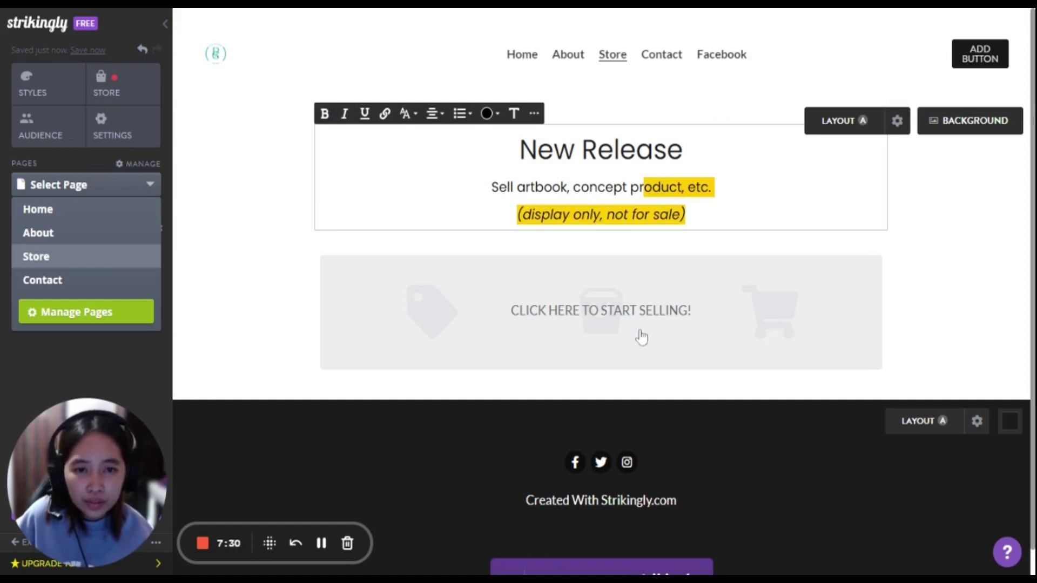
pyautogui.click(608, 326)
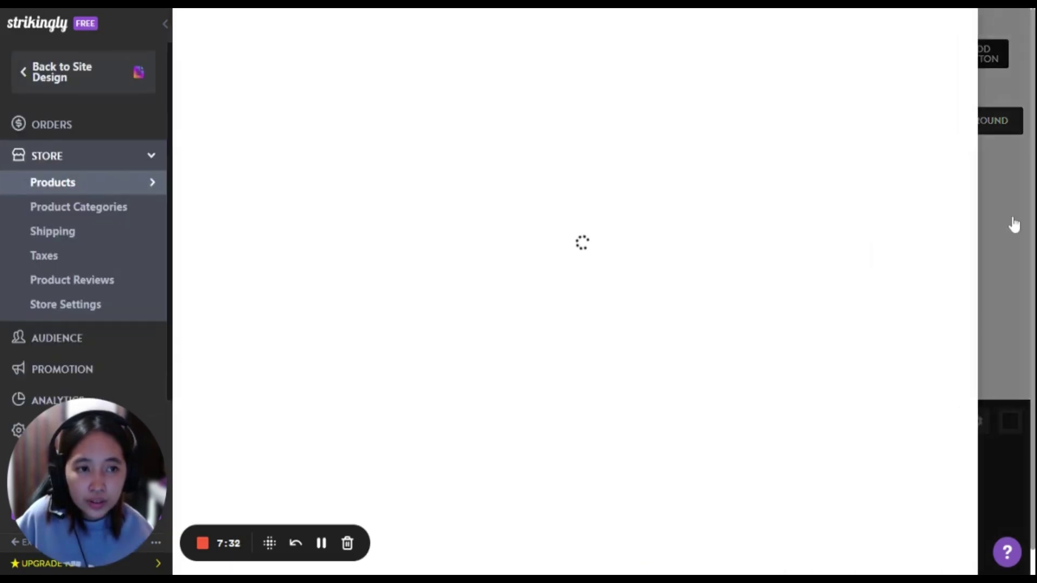
pyautogui.click(1013, 225)
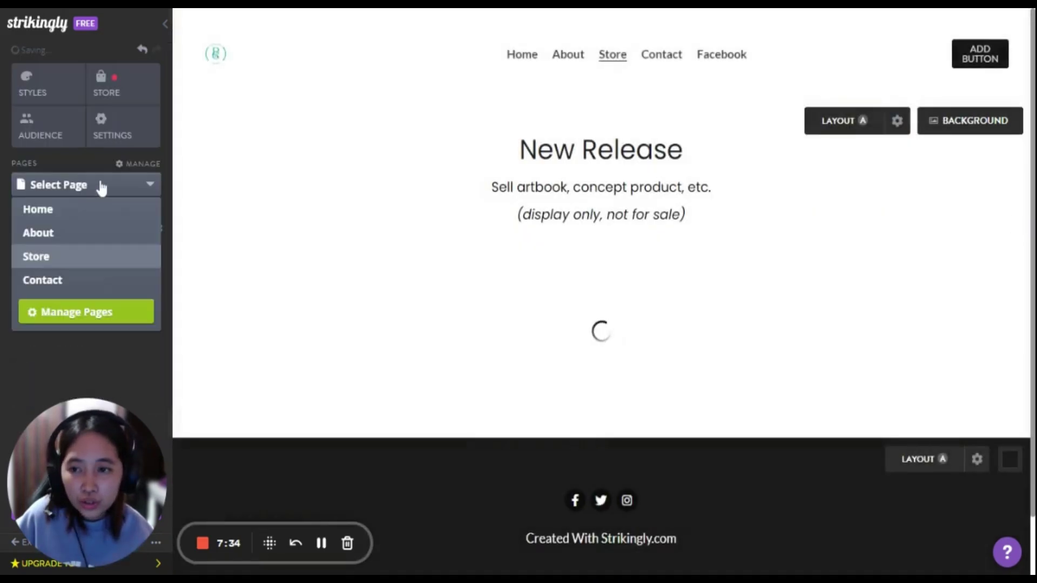
# Open the site's Contact page and view the text editing options for the line below the Contact Me title
pyautogui.click(48, 281)
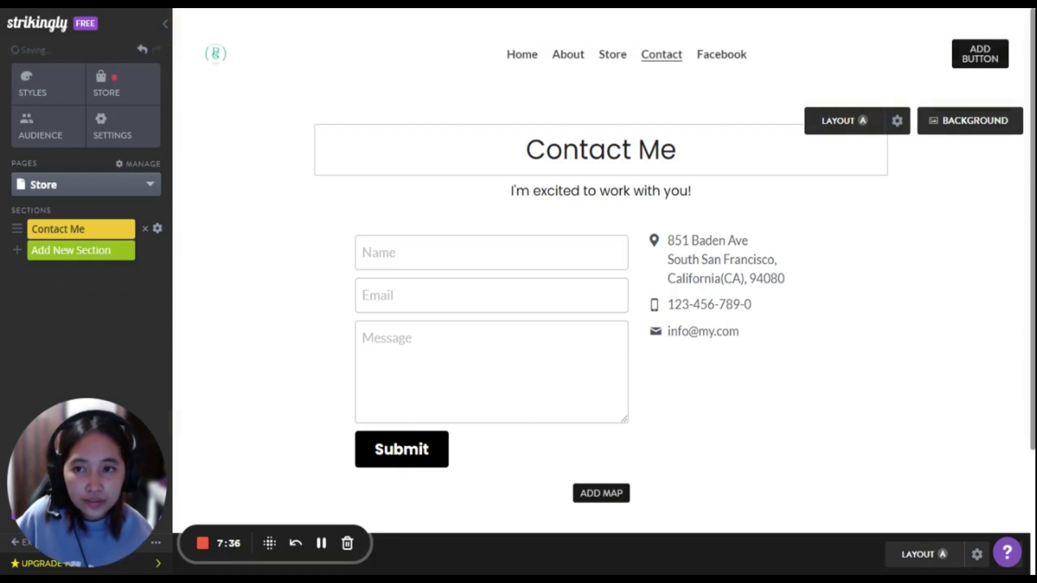
pyautogui.click(540, 191)
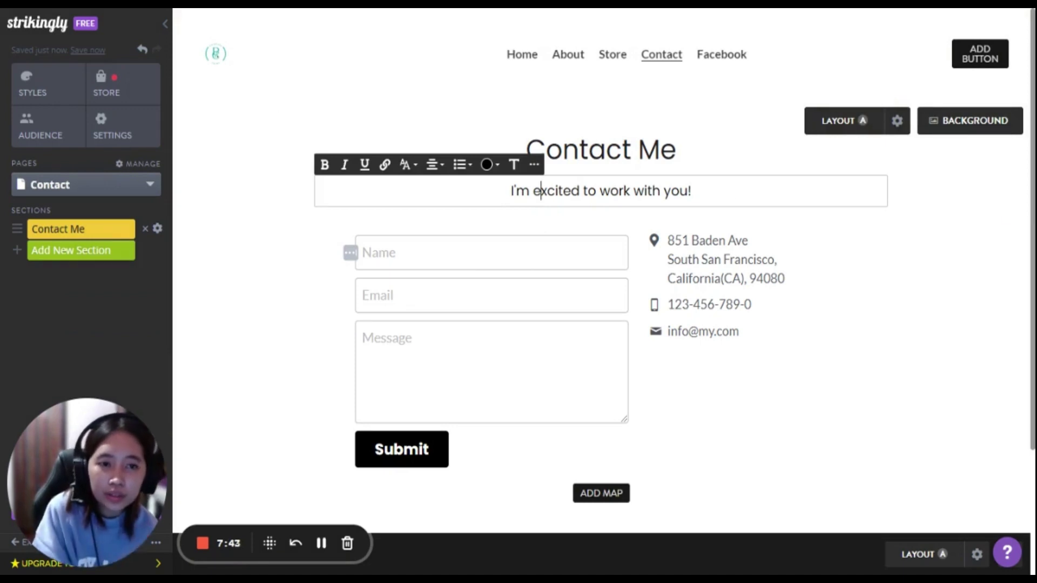
pyautogui.click(1003, 212)
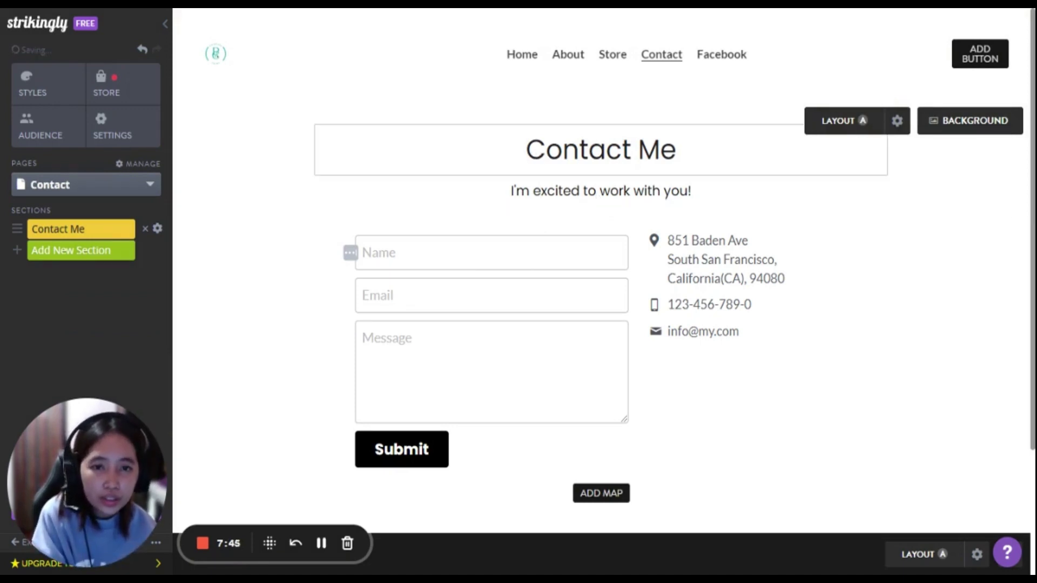
# Look through the site's style settings for fonts and for header and navigation, including the available header layouts
pyautogui.click(64, 93)
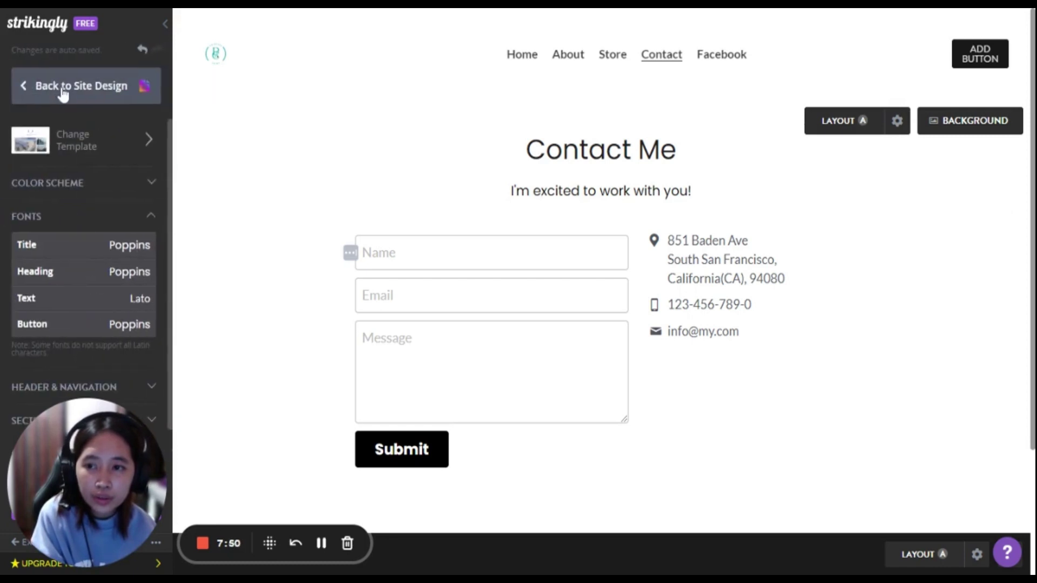
pyautogui.click(31, 100)
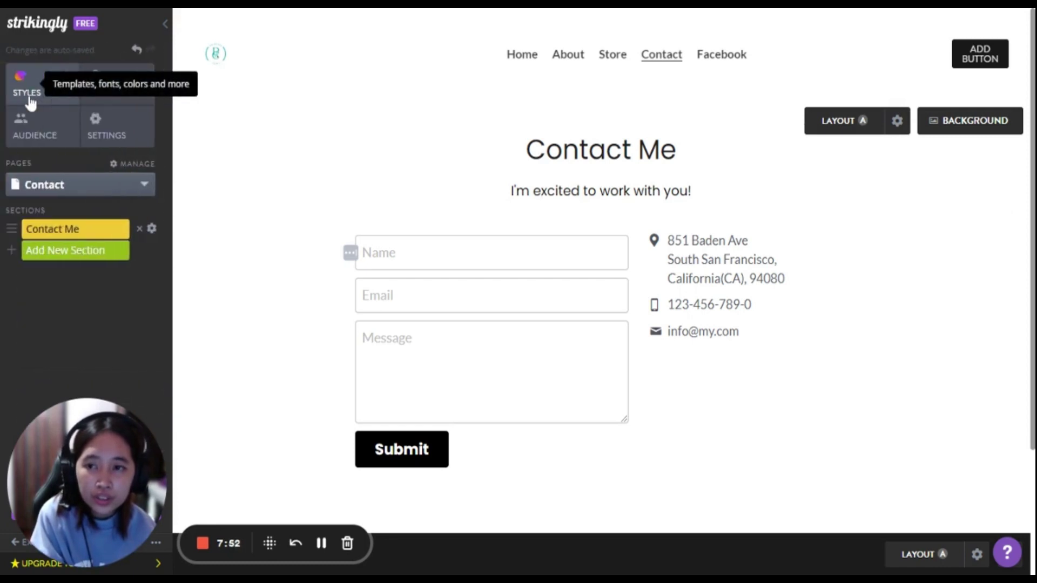
pyautogui.click(74, 93)
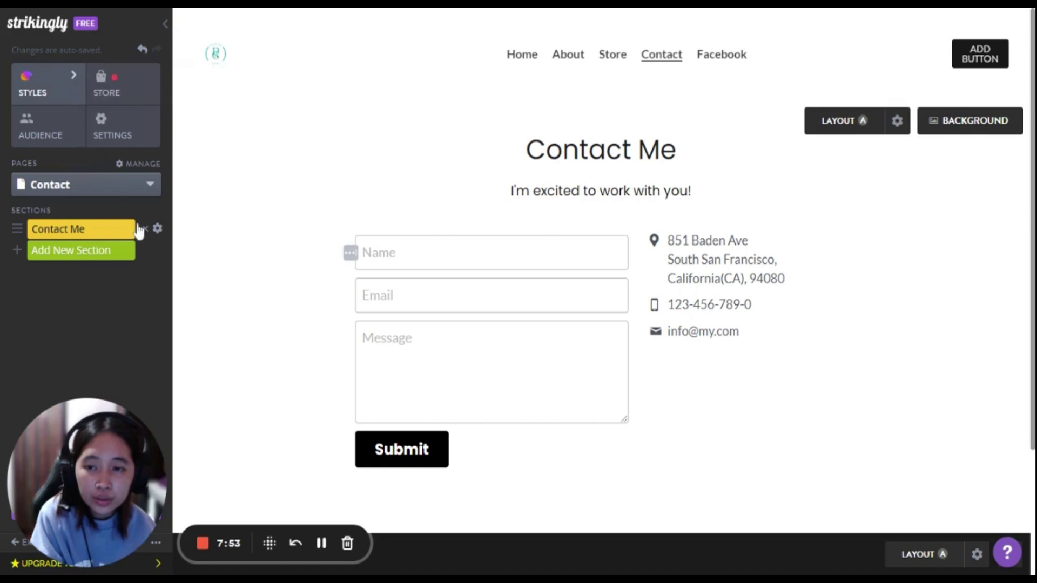
pyautogui.scroll(-1, 135, 270)
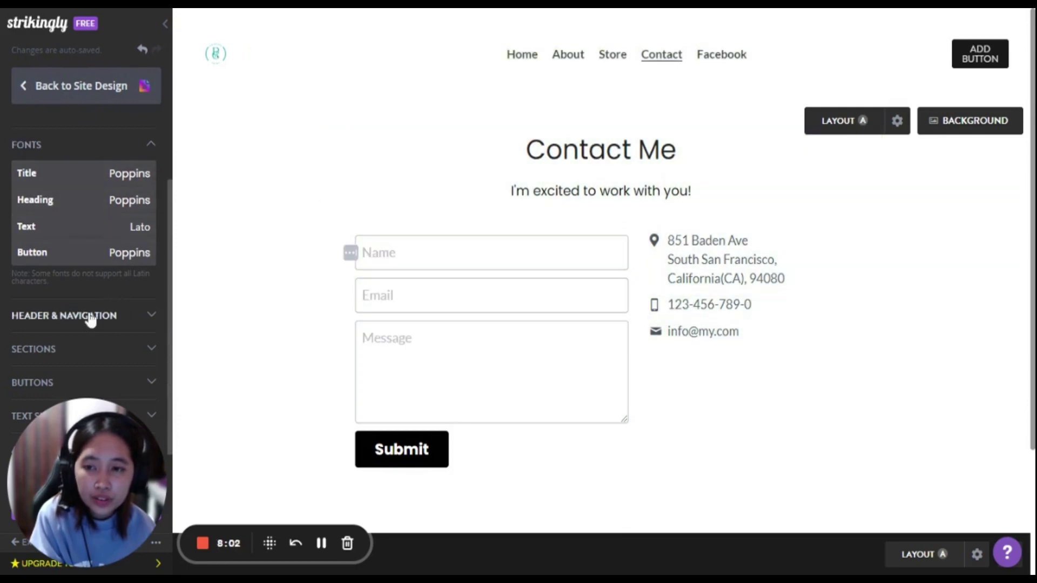
pyautogui.click(135, 315)
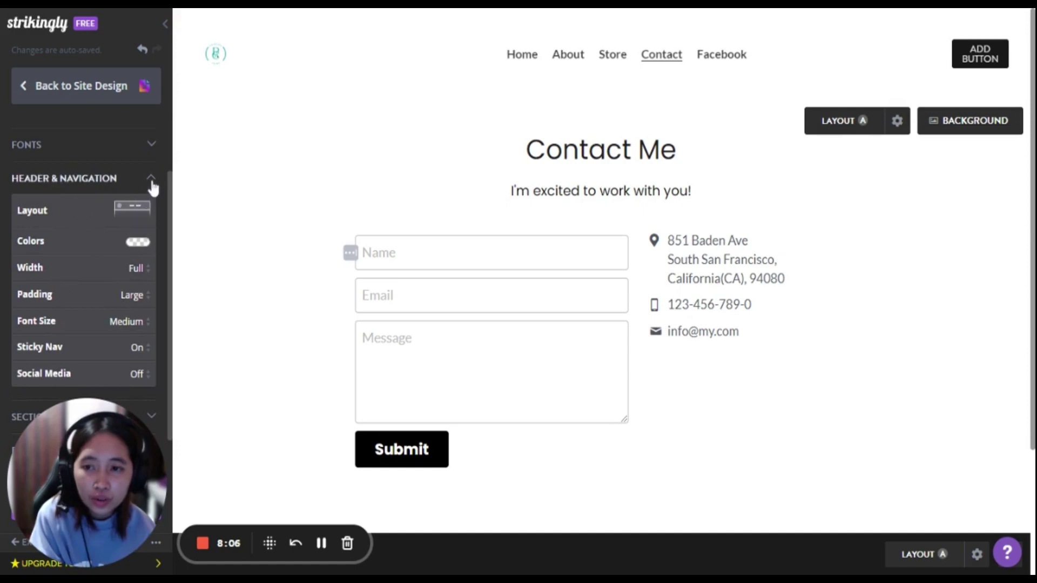
pyautogui.click(139, 213)
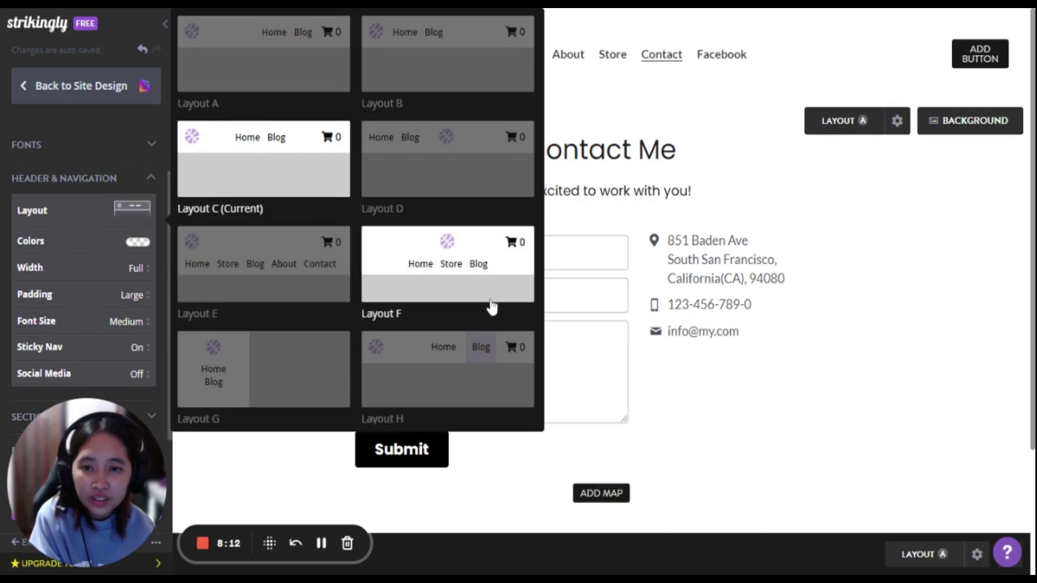
pyautogui.click(148, 201)
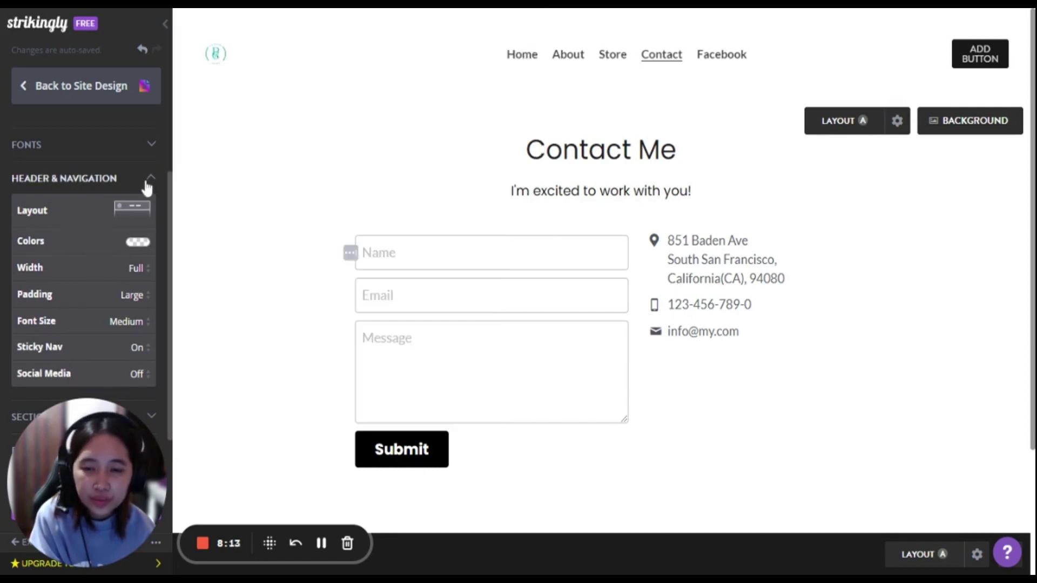
pyautogui.click(151, 178)
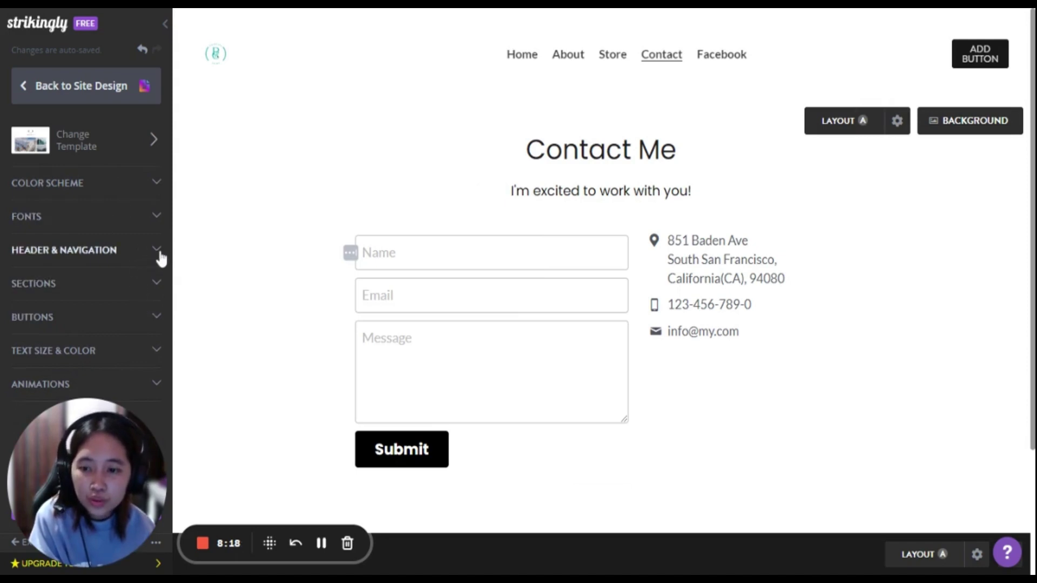
# View the section style settings for first section shape, content width, padding and content alignment
pyautogui.click(155, 283)
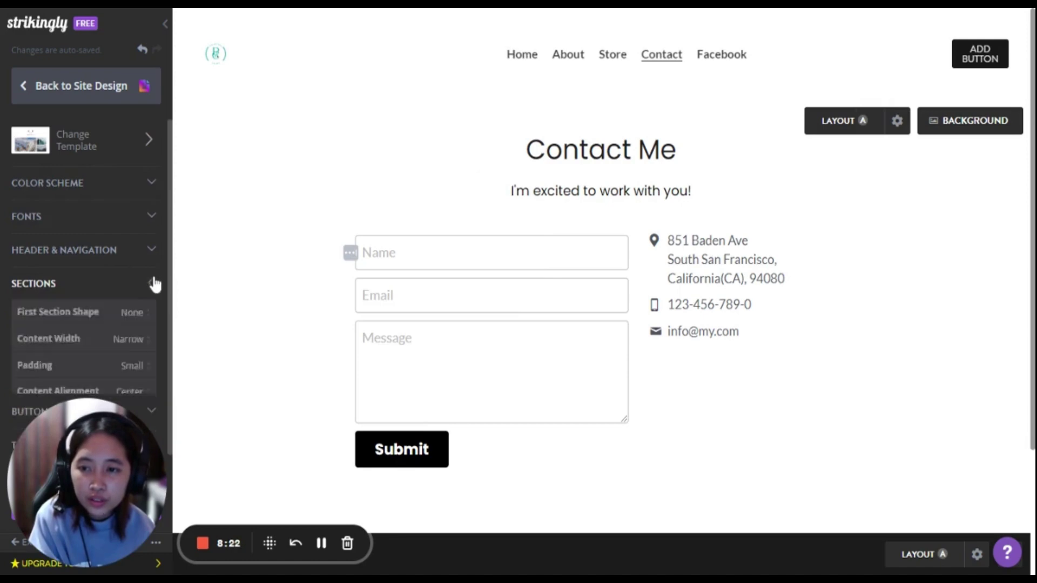
pyautogui.click(155, 284)
pyautogui.click(154, 283)
pyautogui.click(154, 284)
pyautogui.click(155, 284)
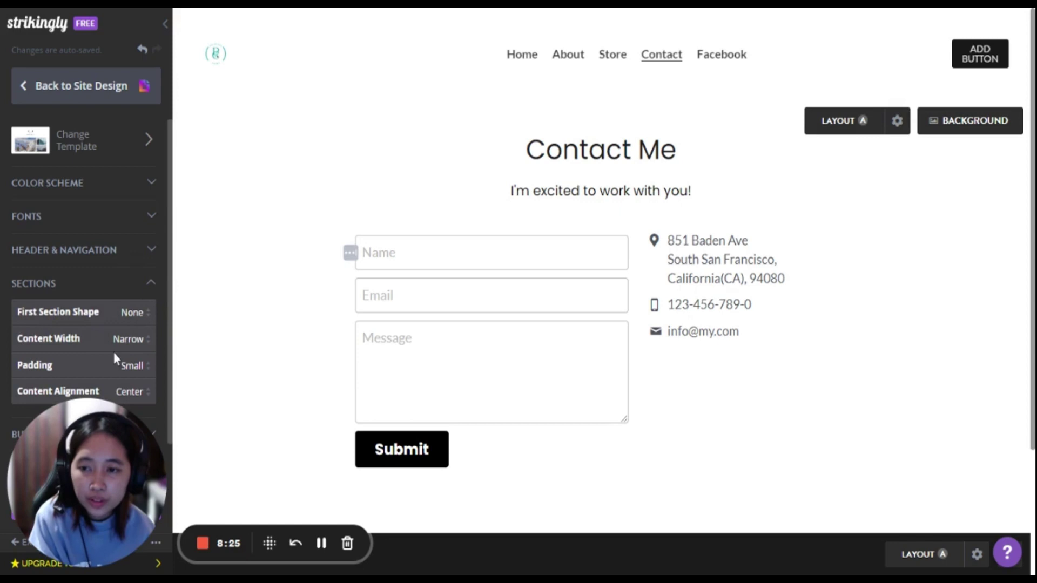
pyautogui.press('Down')
pyautogui.click(145, 288)
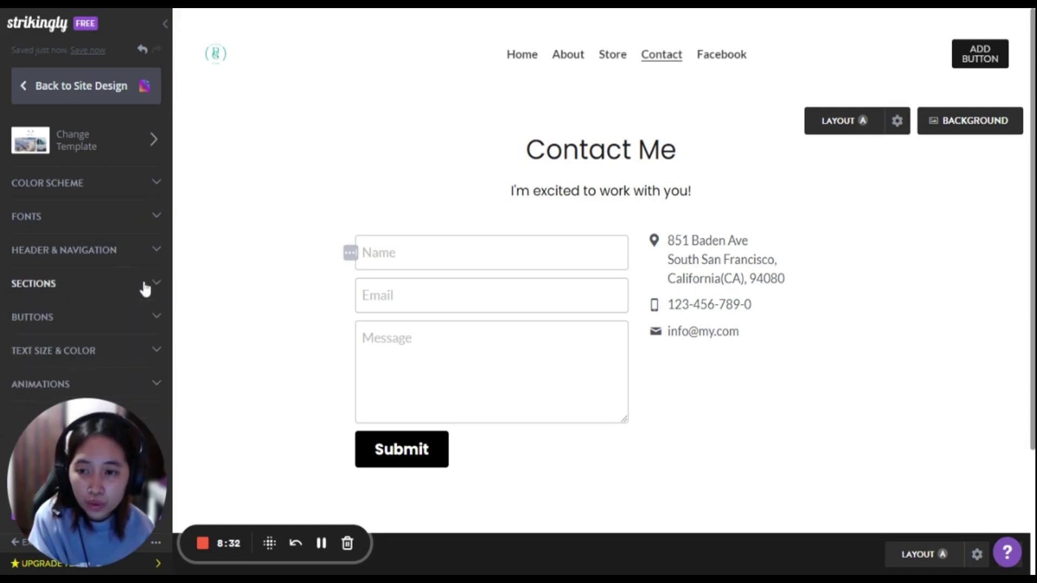
# Change the colour of the site's buttons to light grey in the style settings
pyautogui.click(156, 318)
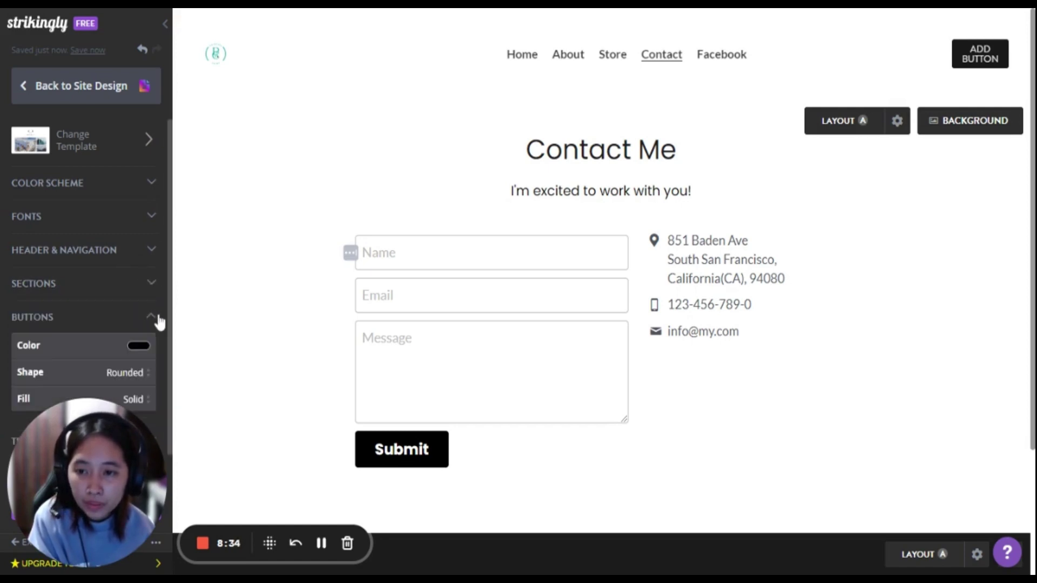
pyautogui.scroll(-1, 152, 319)
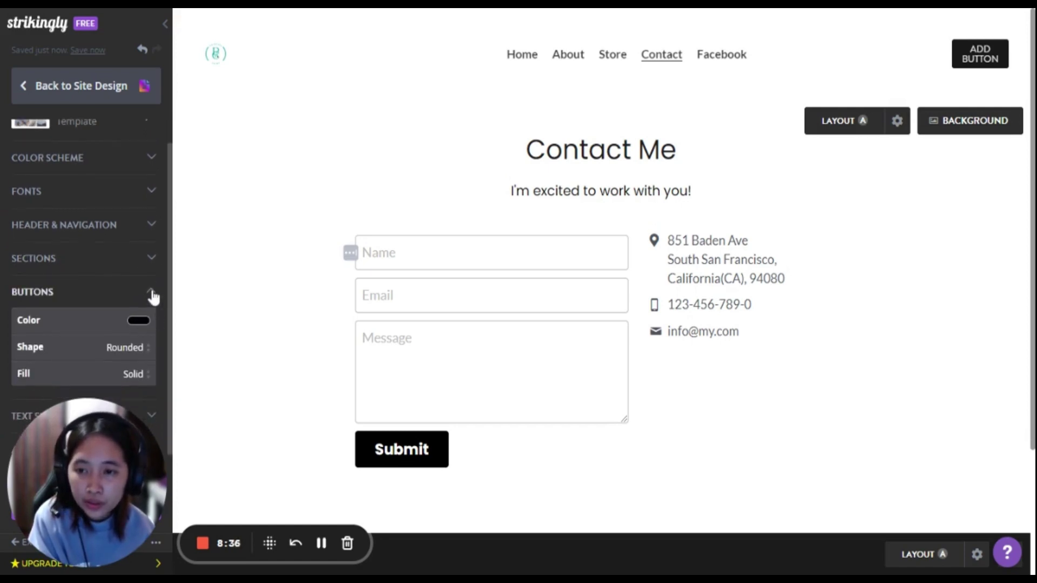
pyautogui.click(137, 320)
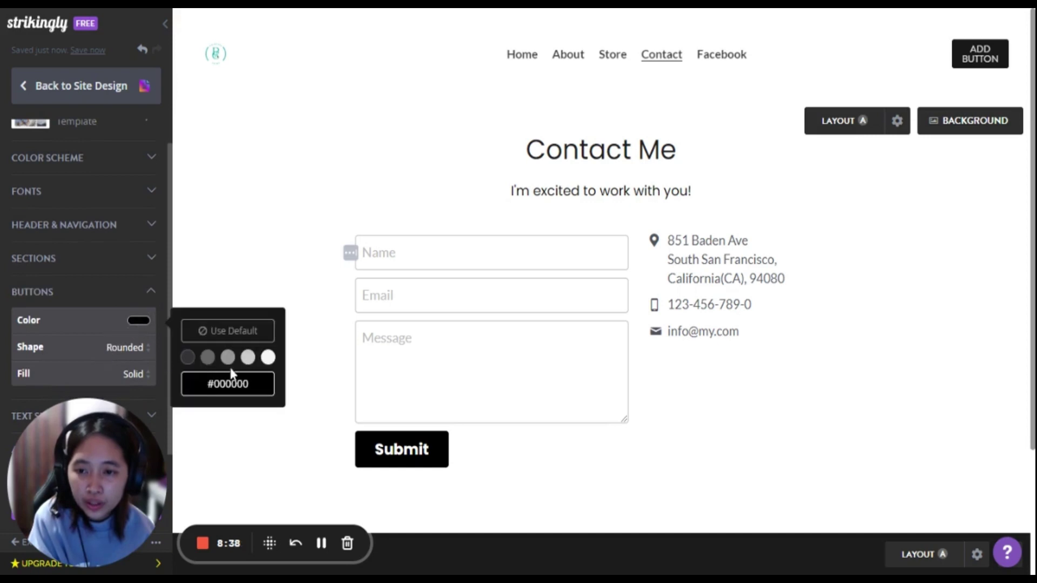
pyautogui.click(269, 359)
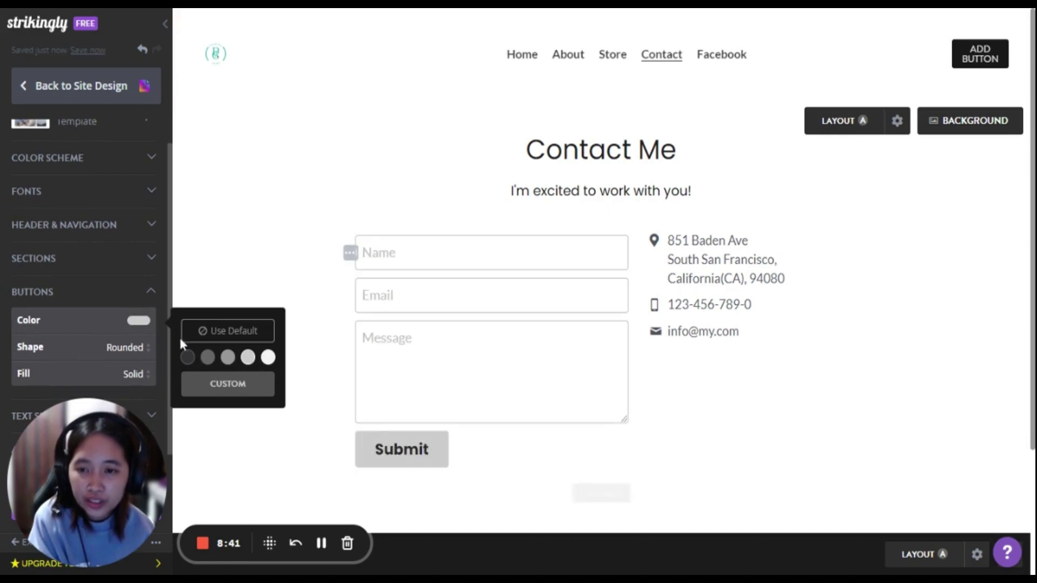
pyautogui.click(151, 293)
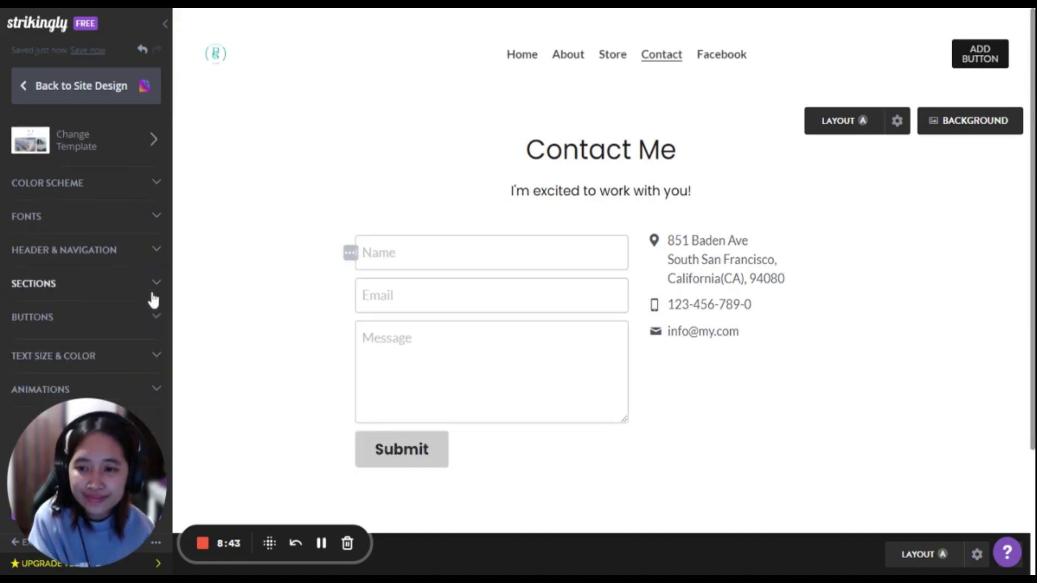
# View the text size and colour settings and the animation settings, then return to the site design overview
pyautogui.click(154, 352)
pyautogui.click(154, 352)
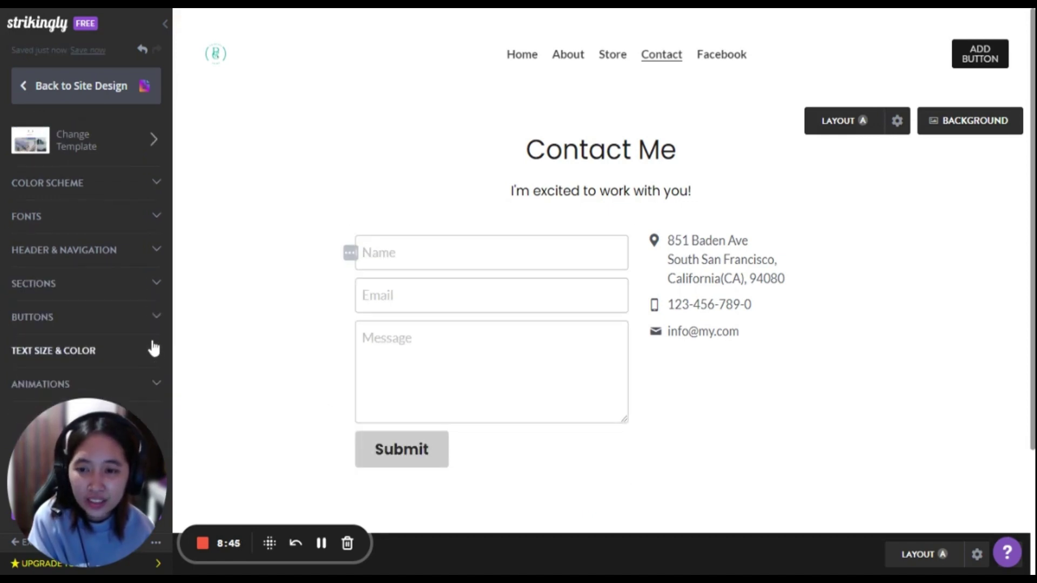
pyautogui.click(160, 384)
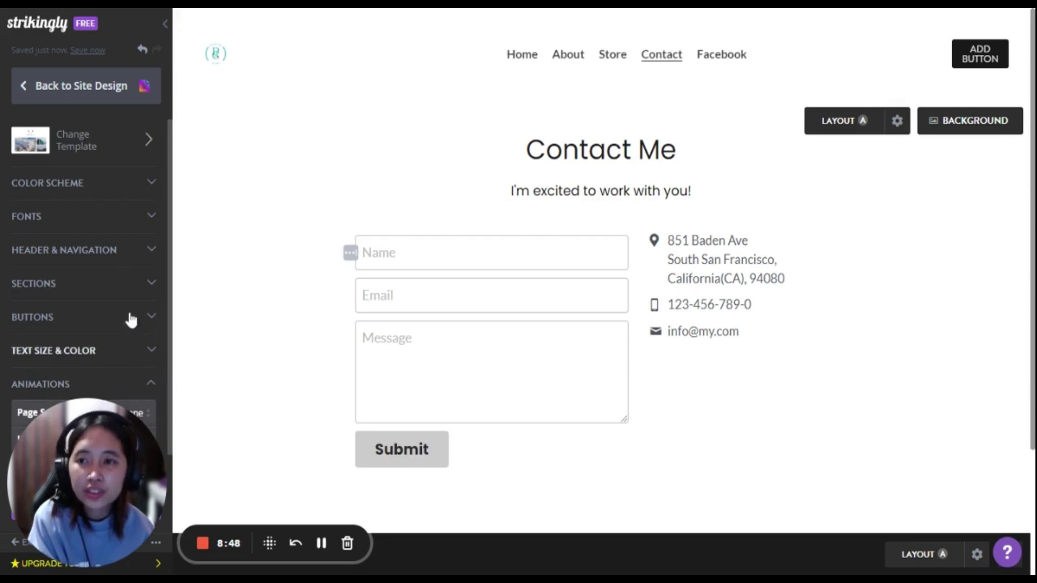
pyautogui.click(28, 94)
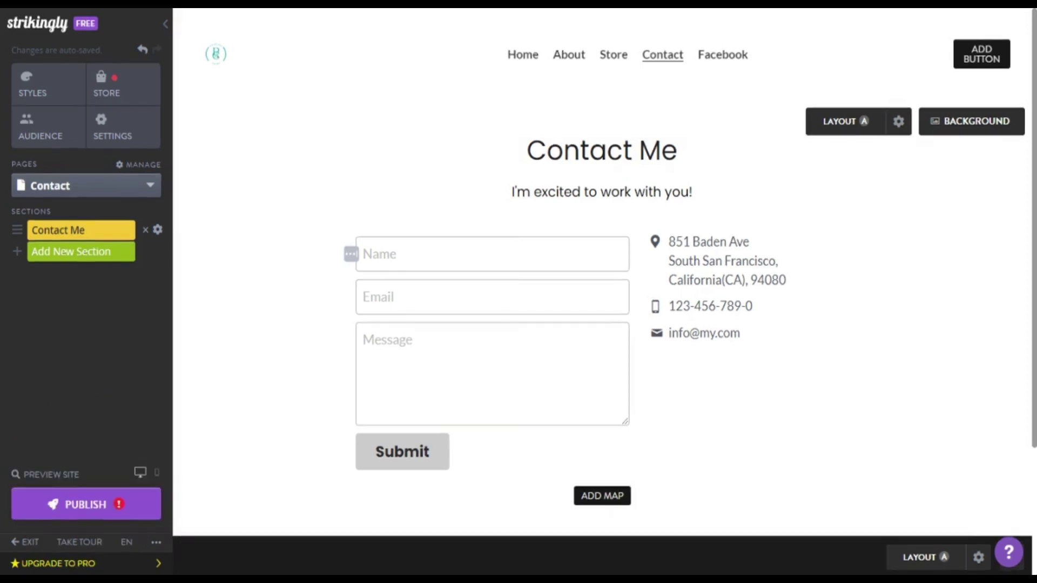
pyautogui.moveTo(846, 328)
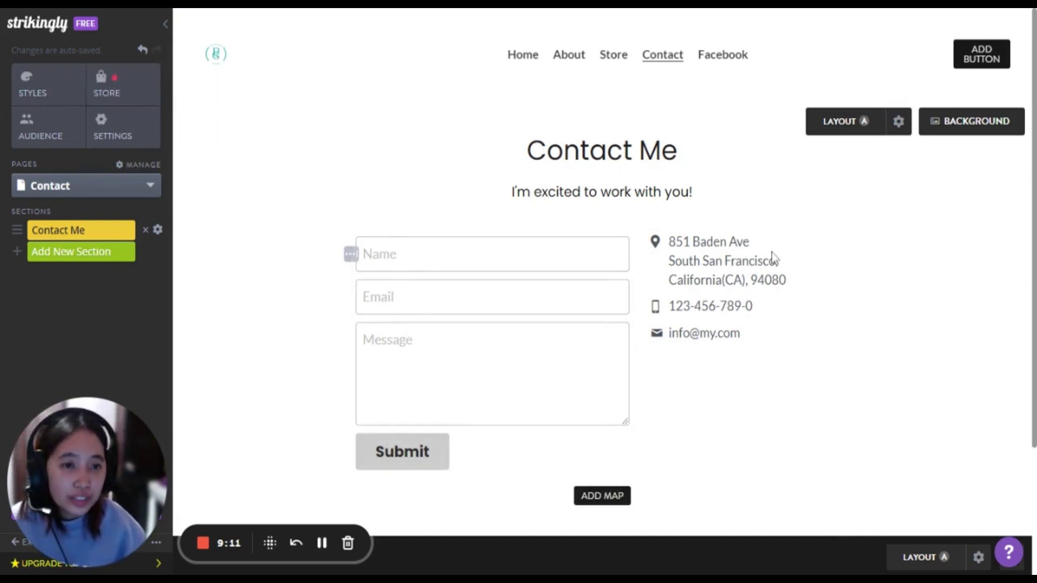
pyautogui.scroll(-1, 983, 270)
pyautogui.scroll(-3, 602, 297)
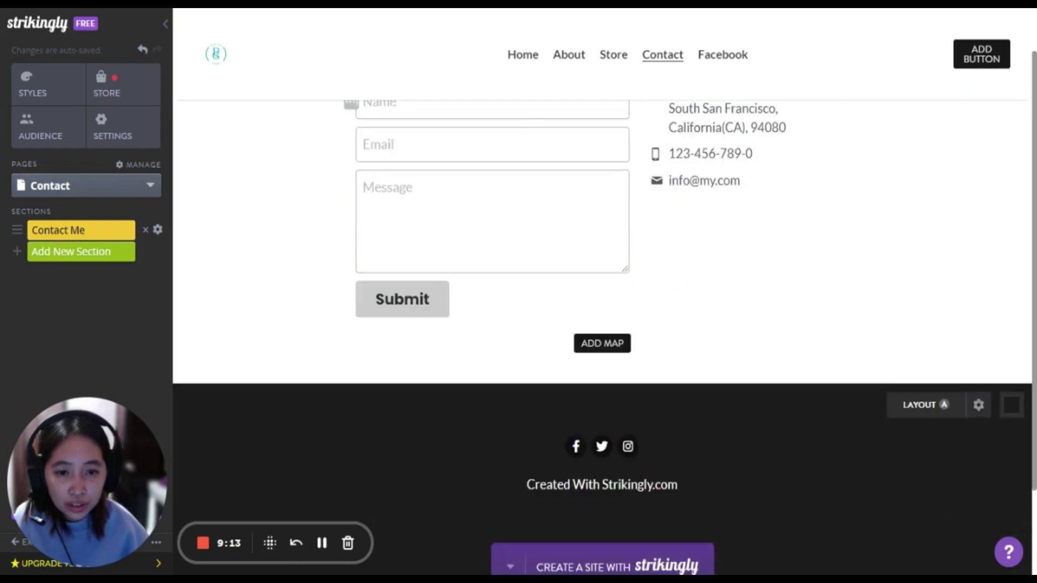
pyautogui.scroll(3, 602, 297)
pyautogui.scroll(-2, 602, 296)
pyautogui.scroll(2, 602, 297)
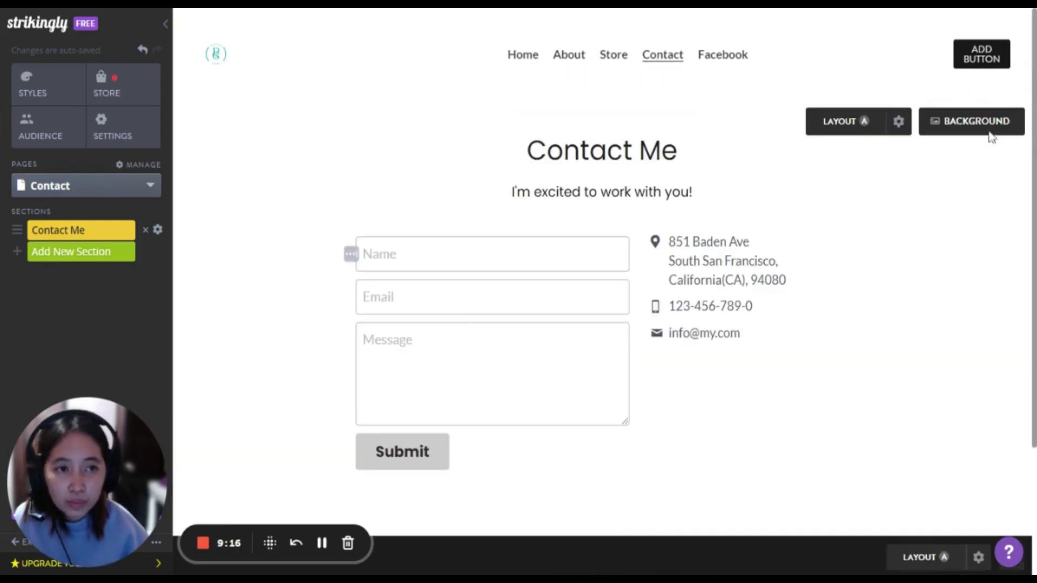
pyautogui.click(165, 25)
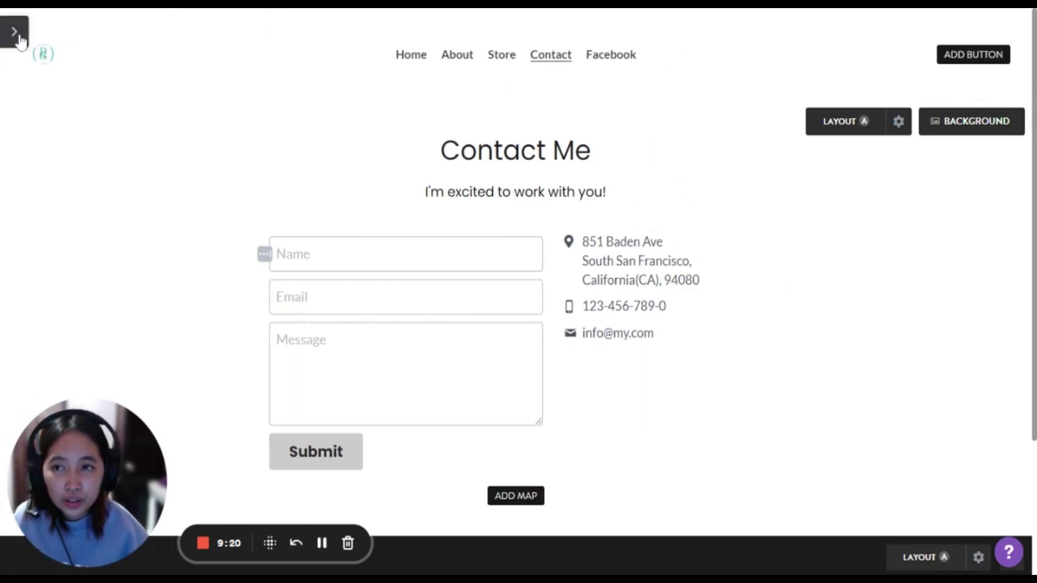
pyautogui.click(17, 35)
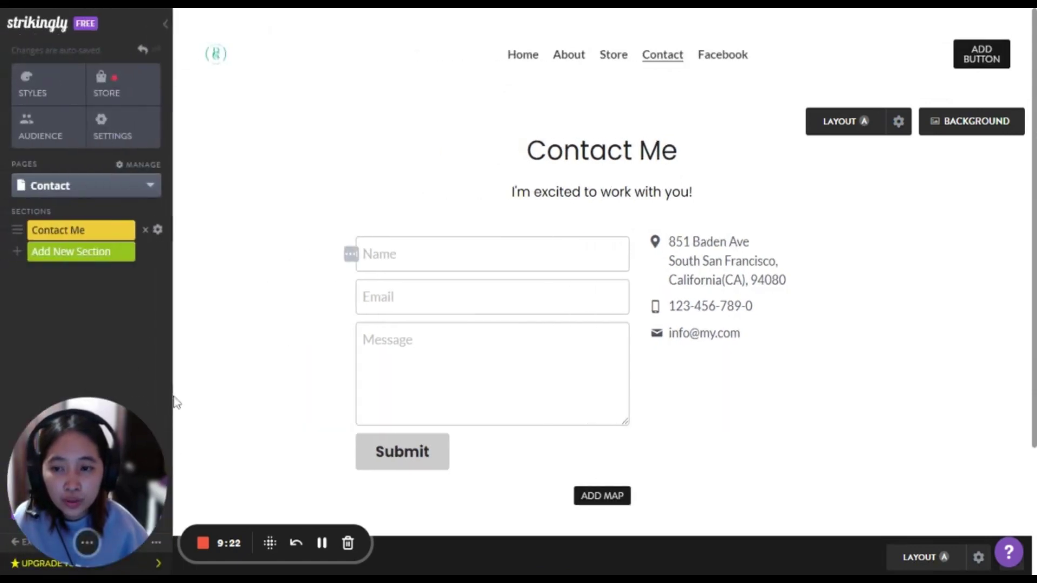
pyautogui.moveTo(124, 465); pyautogui.dragTo(121, 370)
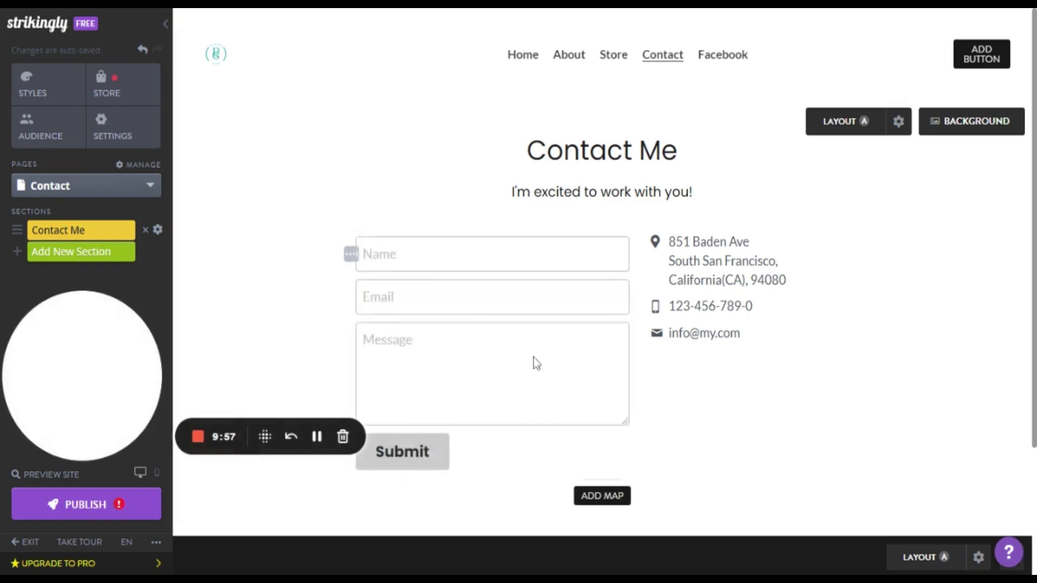
# Start publishing the site, dismiss the upgrade offer and select the proposed name in the free Strikingly URL option
pyautogui.click(119, 512)
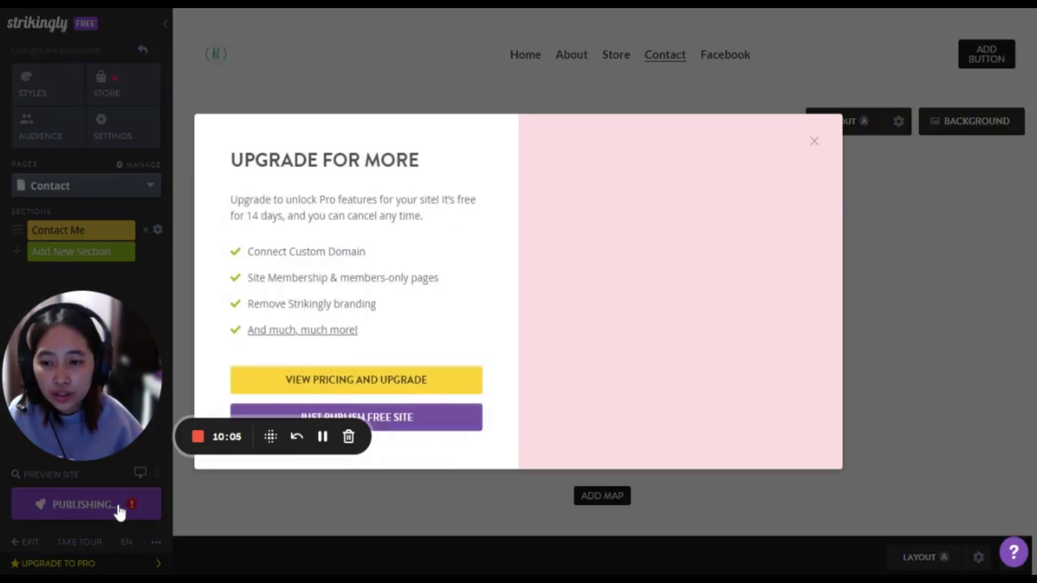
pyautogui.click(815, 145)
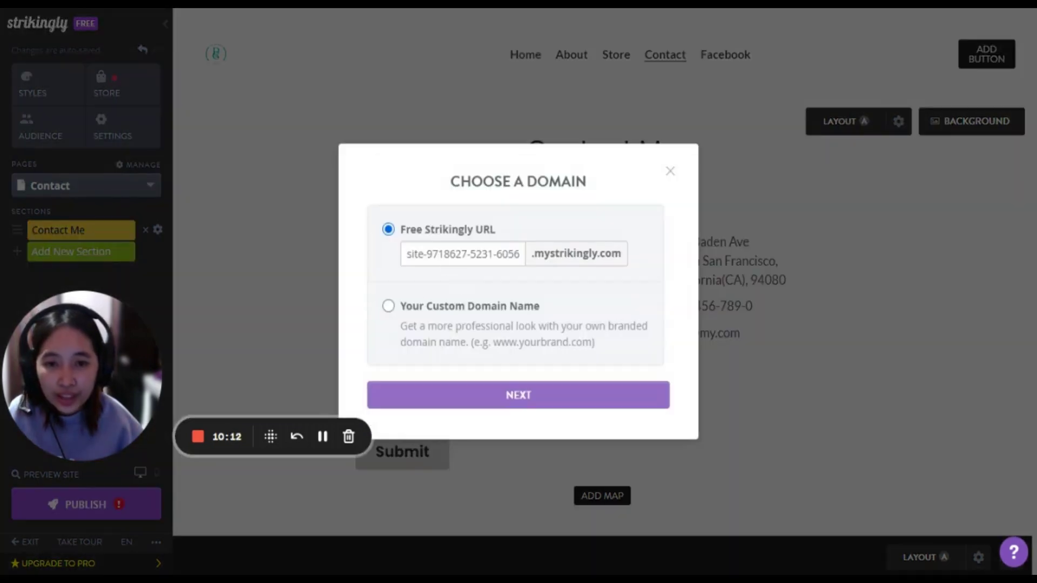
pyautogui.click(409, 254)
pyautogui.moveTo(409, 254)
pyautogui.mouseDown()
pyautogui.moveTo(520, 254)
pyautogui.moveTo(416, 253)
pyautogui.moveTo(402, 272)
pyautogui.mouseUp()
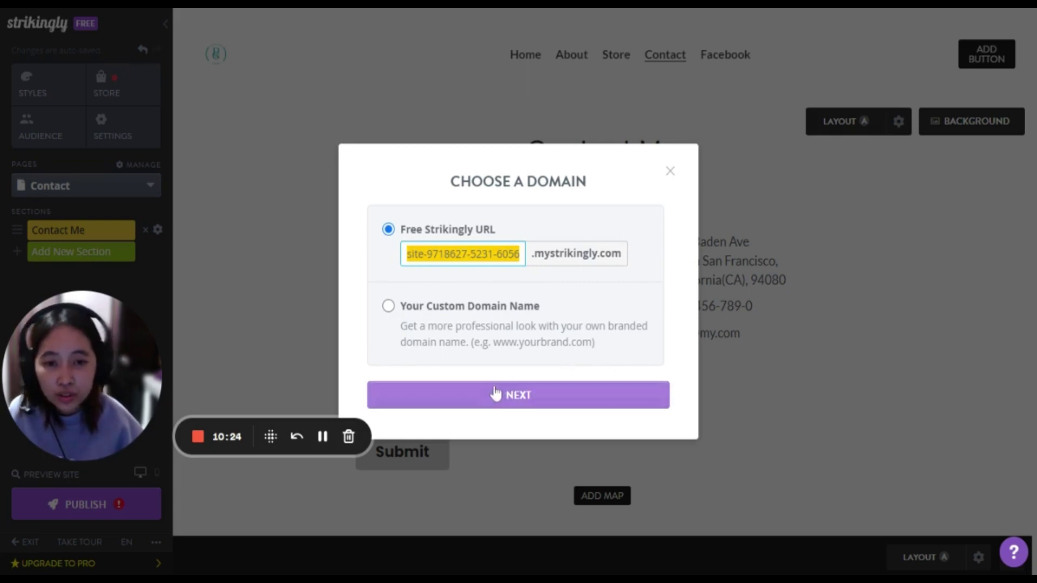
# Choose to use a custom domain name, go to the domain settings and close the domain selection dialog
pyautogui.click(389, 314)
pyautogui.click(388, 306)
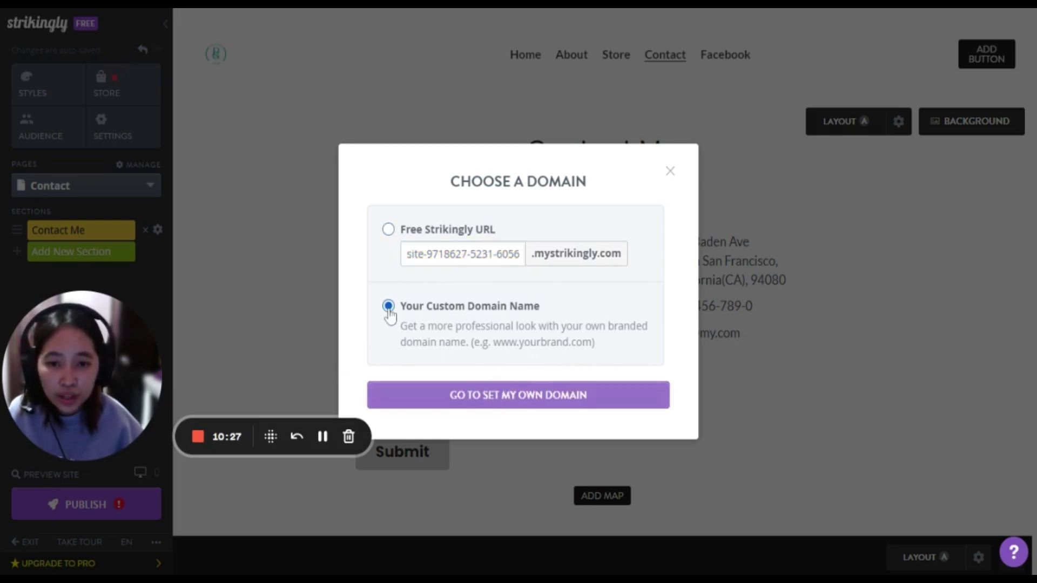
pyautogui.click(486, 399)
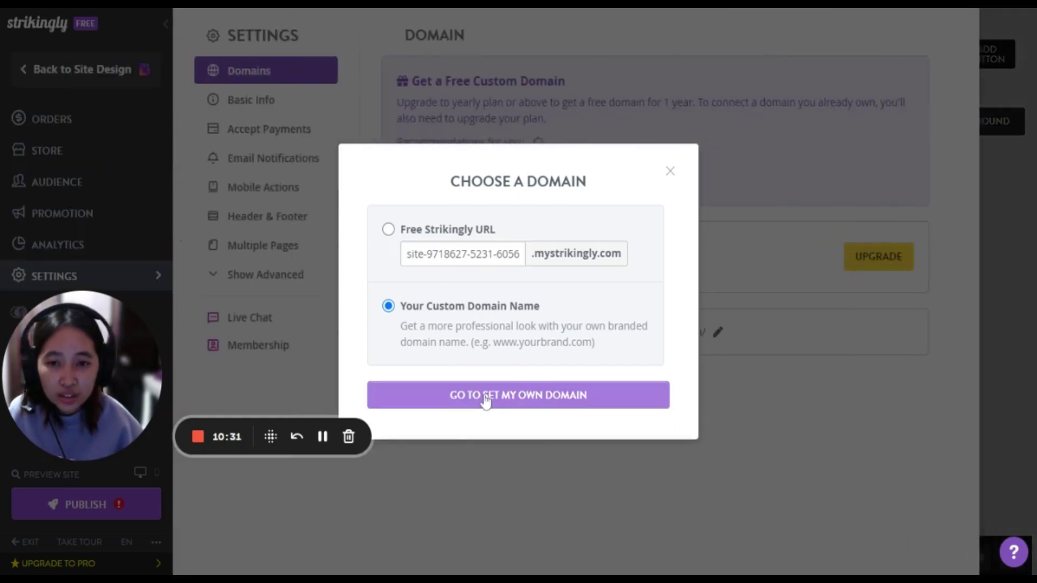
pyautogui.click(671, 172)
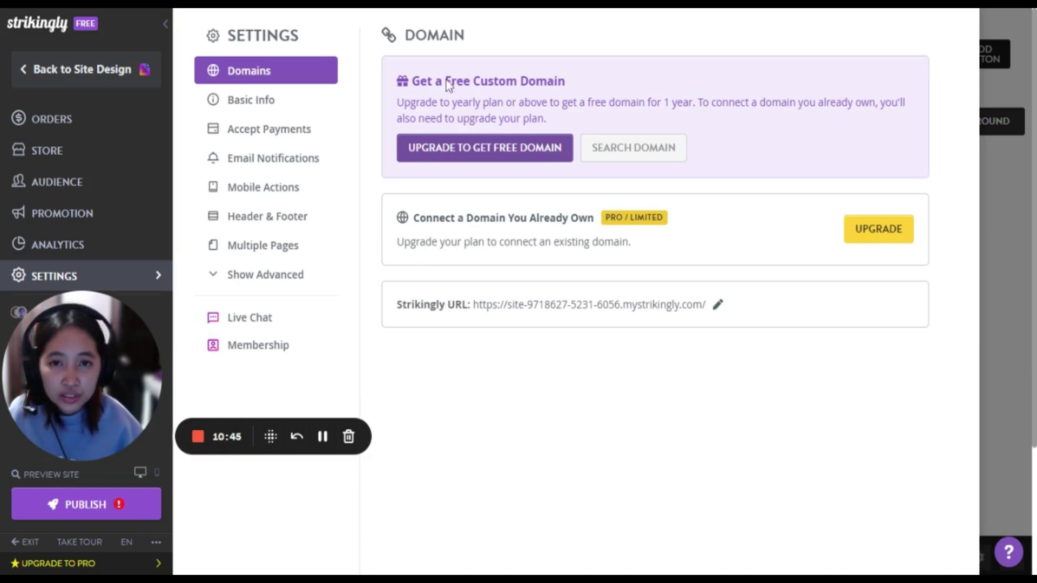
# Open the site's Strikingly URL for editing in the domain settings and clear its existing name
pyautogui.click(478, 158)
pyautogui.click(718, 305)
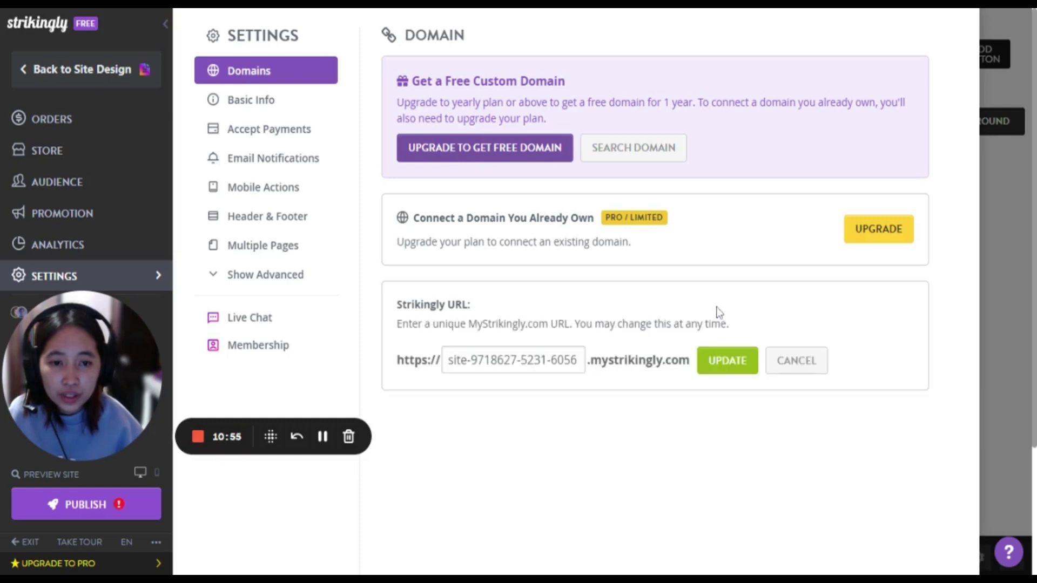
pyautogui.tripleClick(513, 360)
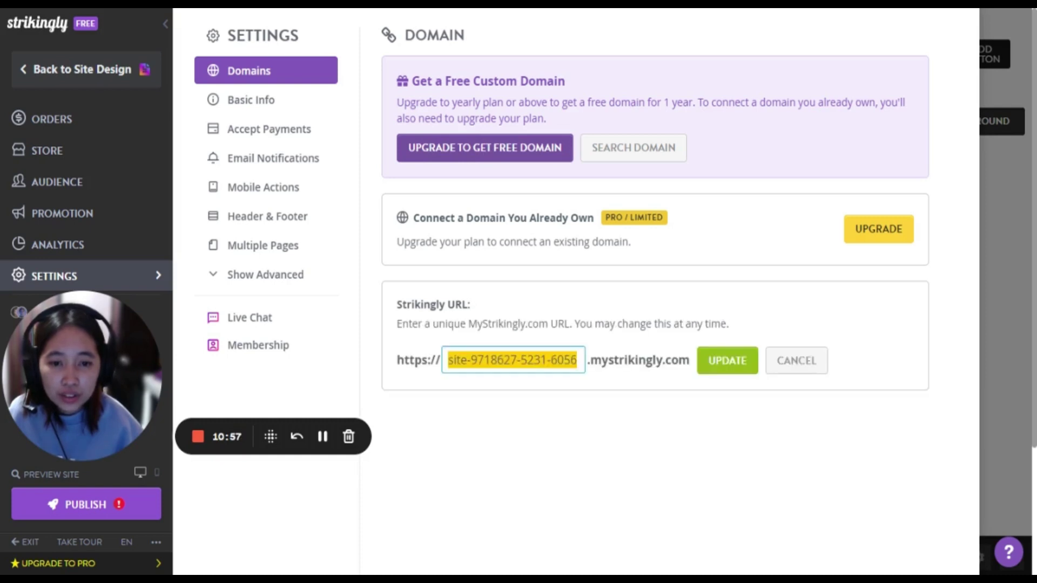
pyautogui.press('BackSpace')
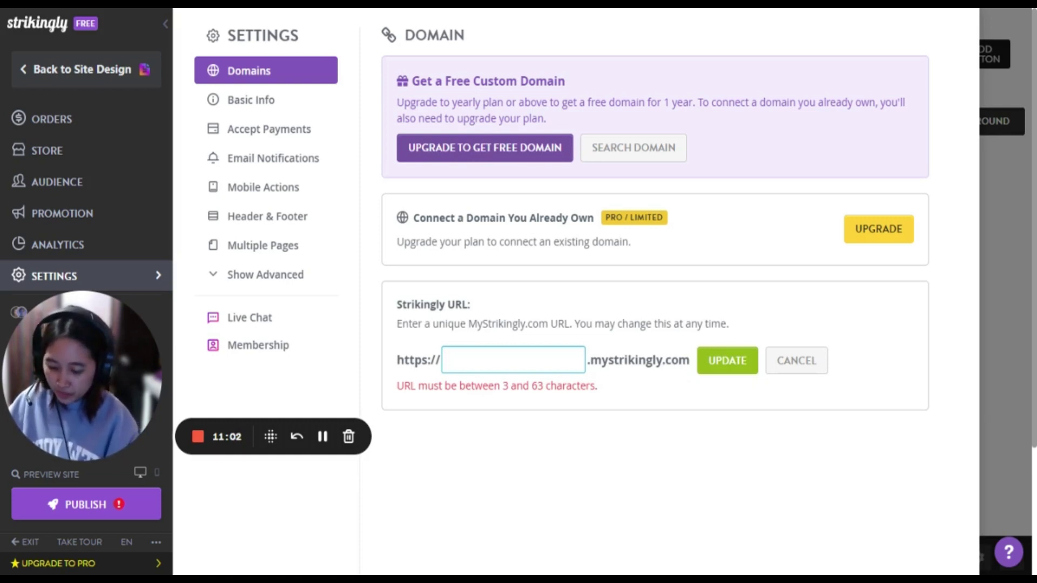
pyautogui.write('mypersona')
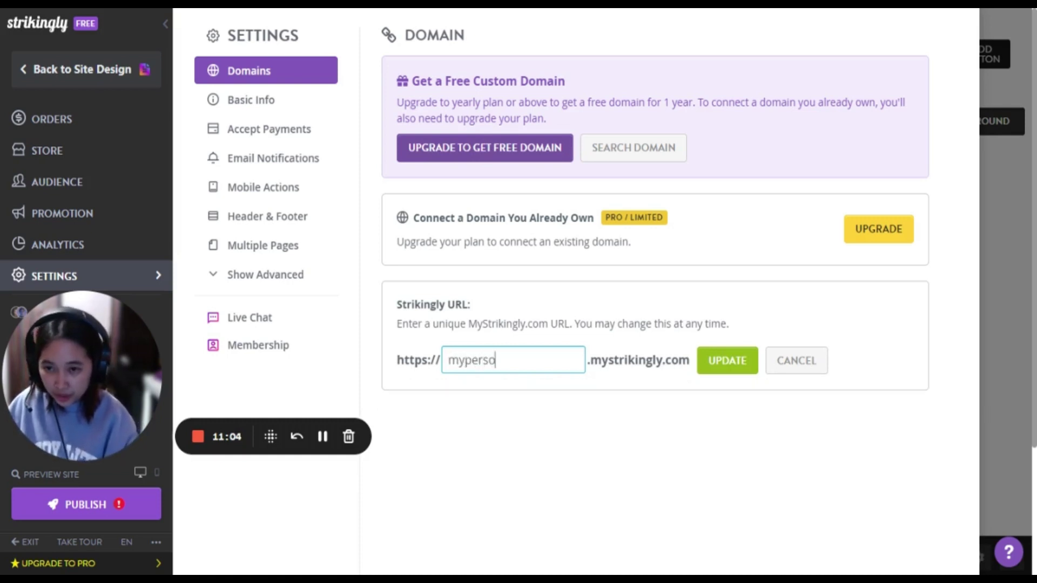
pyautogui.press('BackSpace')
pyautogui.press('BackSpace')
pyautogui.press('BackSpace')
pyautogui.press('BackSpace')
pyautogui.press('BackSpace')
pyautogui.press('BackSpace')
pyautogui.press('BackSpace')
pyautogui.press('BackSpace')
pyautogui.press('BackSpace')
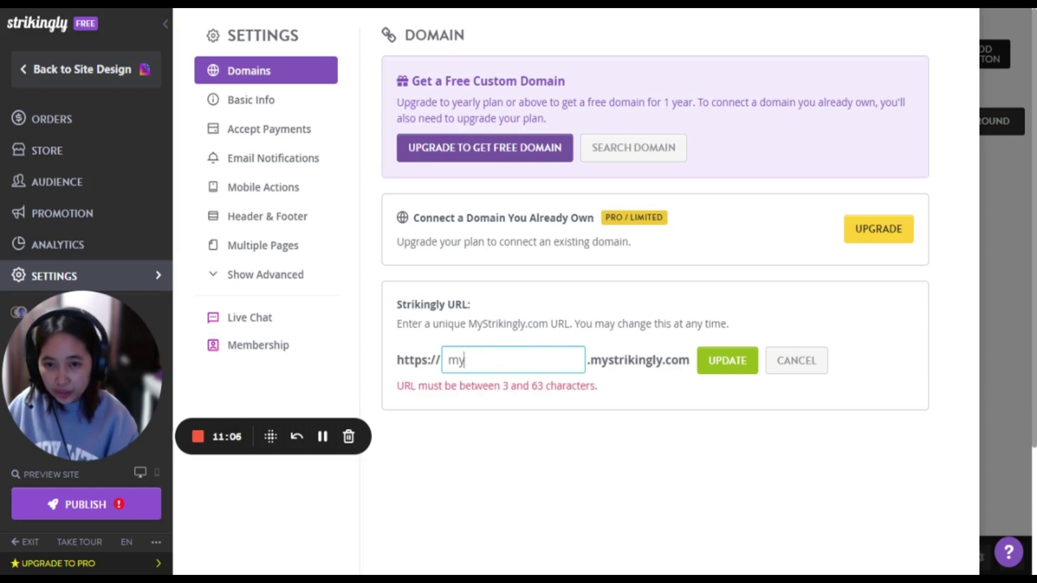
pyautogui.write('melissa')
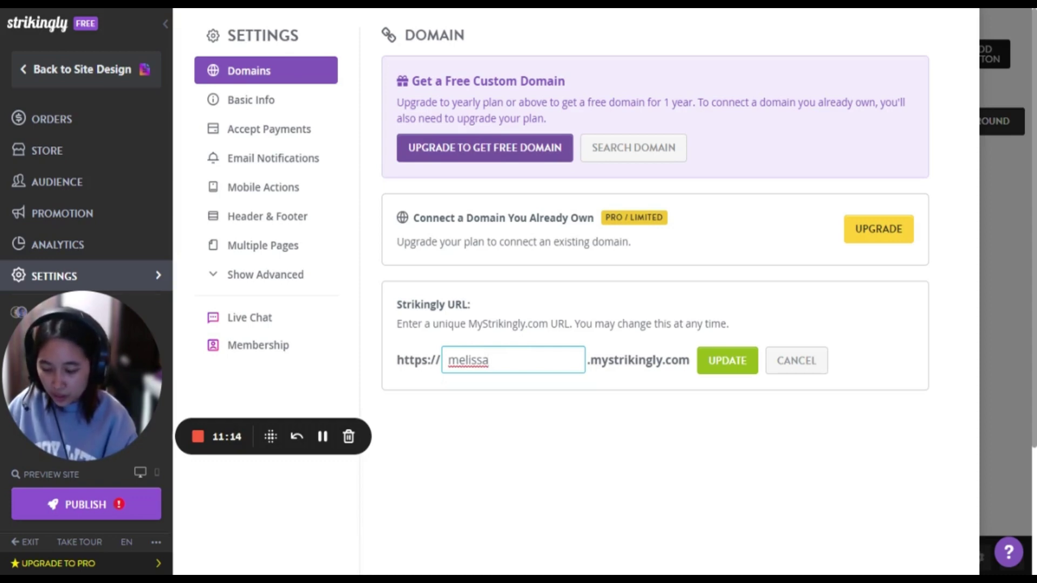
pyautogui.press('BackSpace')
pyautogui.press('BackSpace')
pyautogui.press('BackSpace')
pyautogui.press('BackSpace')
pyautogui.press('BackSpace')
pyautogui.press('BackSpace')
pyautogui.press('BackSpace')
# Set the site's Strikingly URL to knowmoreaboutmelissa, save it and return to the site design
pyautogui.write('kn')
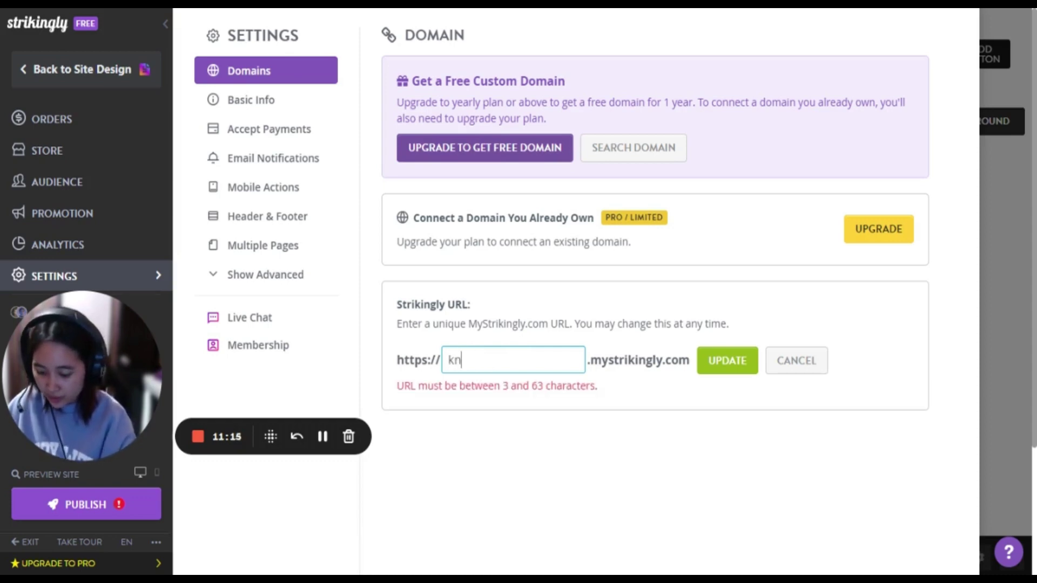
pyautogui.write('owmoreabo')
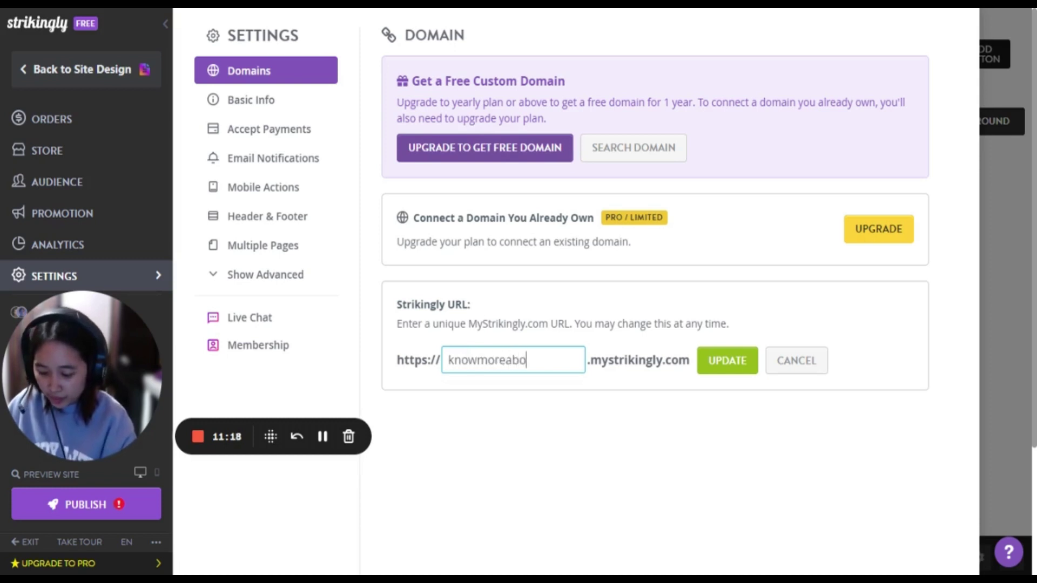
pyautogui.write('utmelissa')
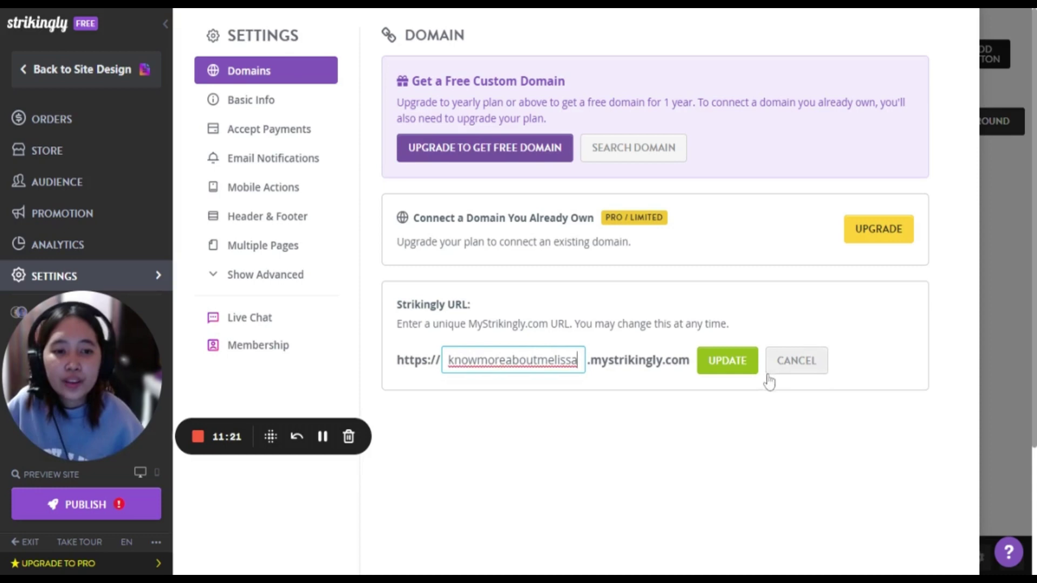
pyautogui.click(744, 367)
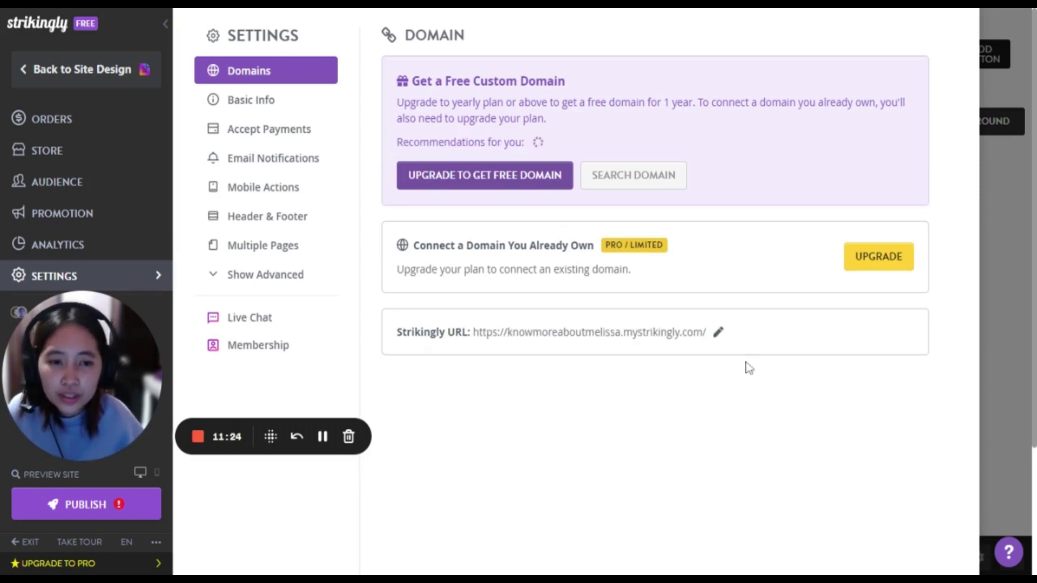
pyautogui.click(1003, 233)
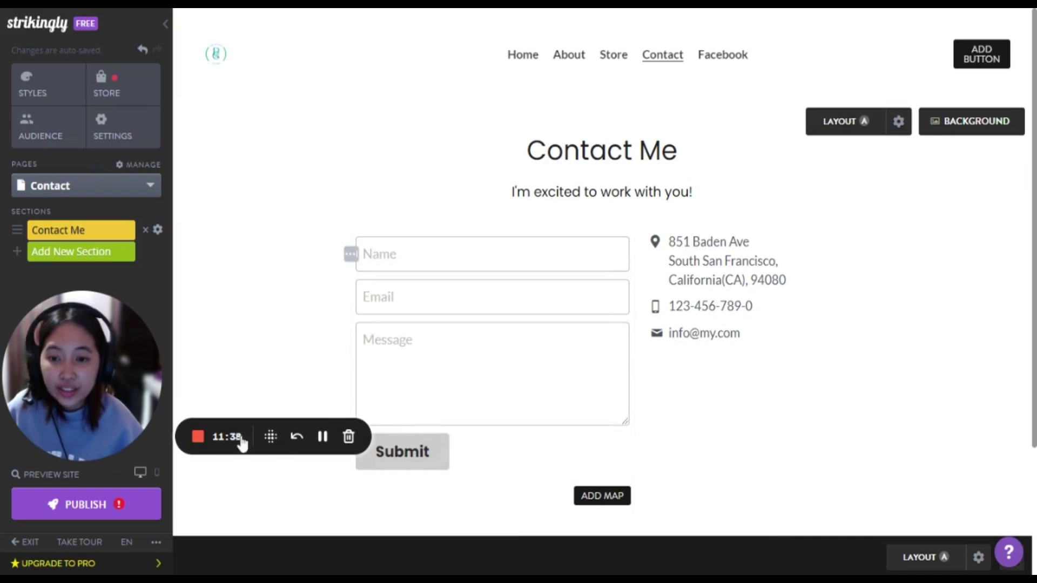
pyautogui.click(199, 438)
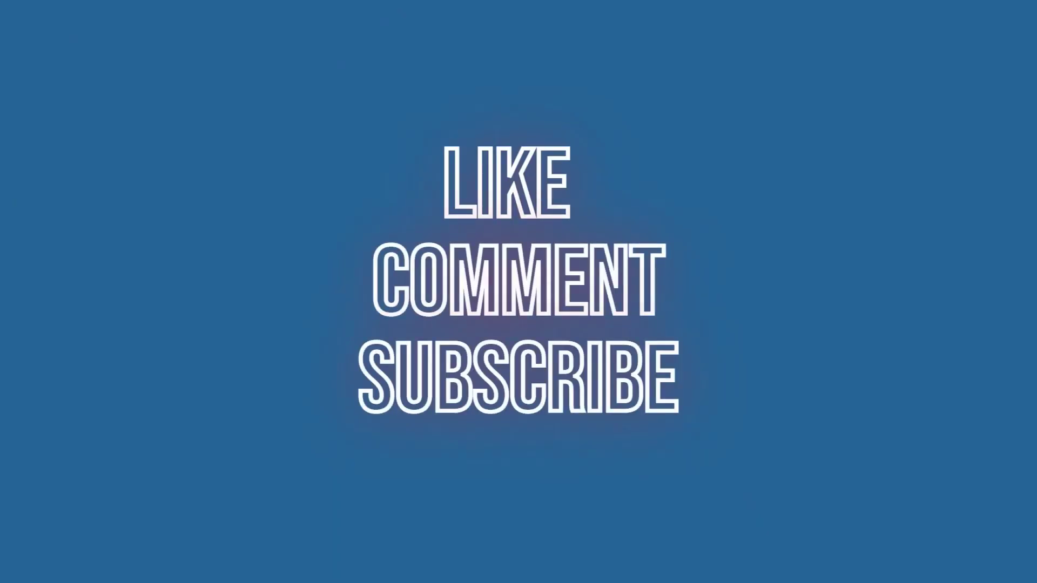